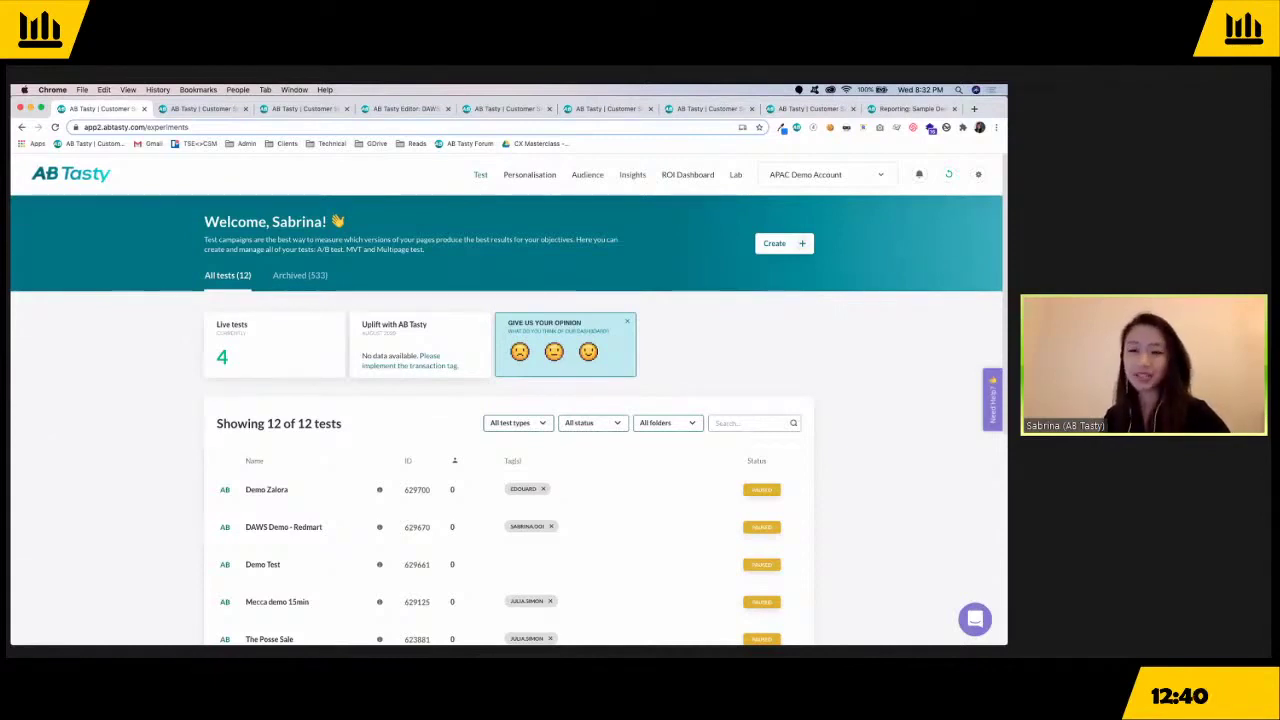
Review the tests dashboard and look at the folder options available for filtering the test list.
{"action": "scroll", "coordinate": [580, 400], "scroll_direction": "down", "scroll_amount": 1}
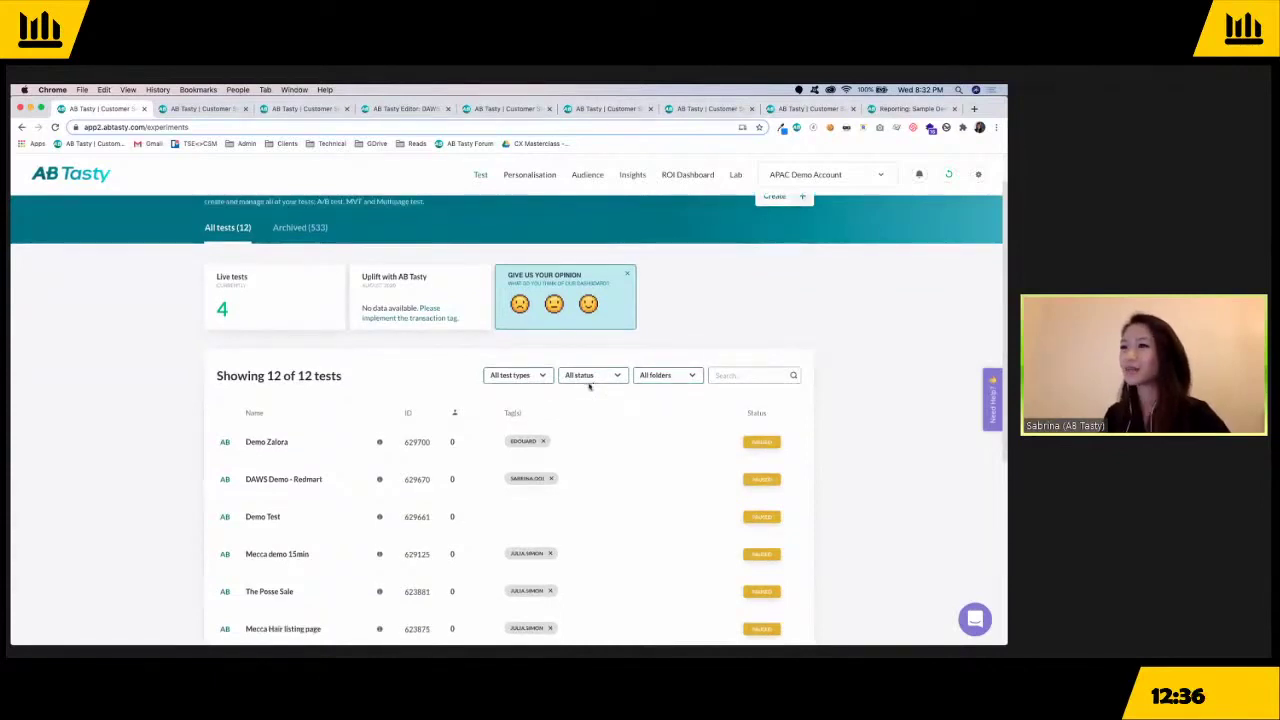
{"action": "left_click", "coordinate": [656, 380]}
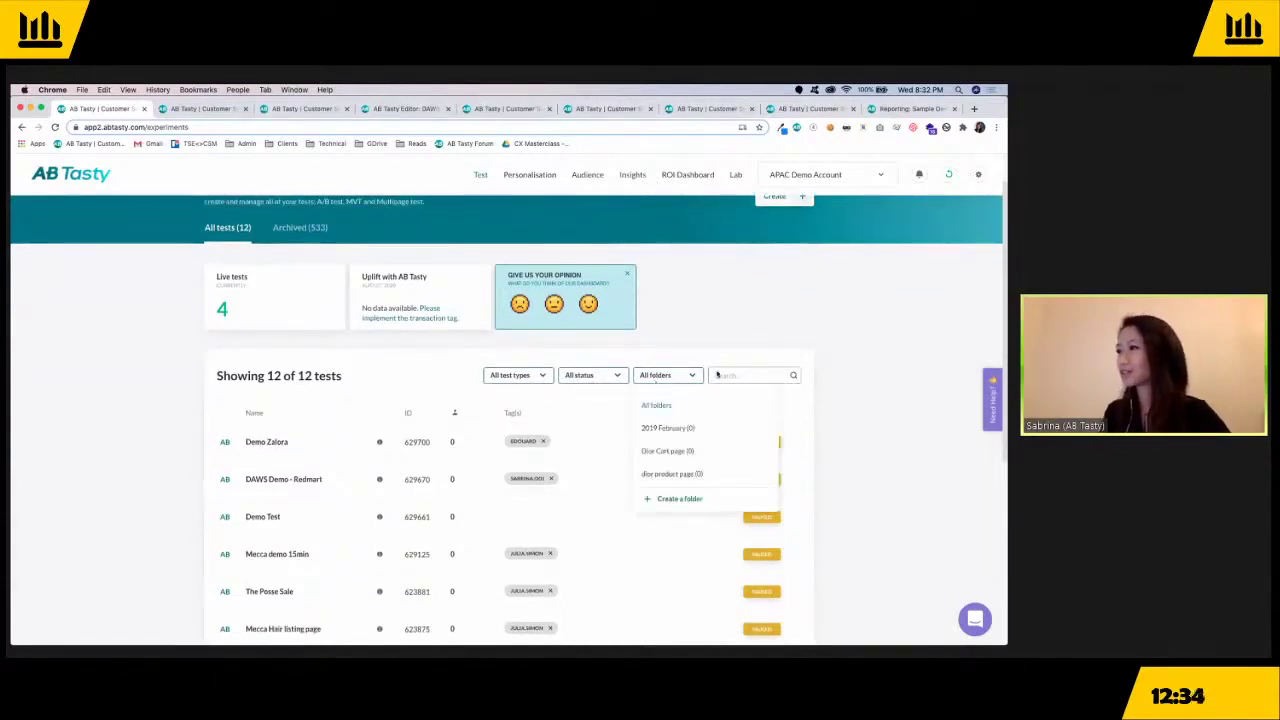
{"action": "left_click", "coordinate": [735, 343]}
{"action": "scroll", "coordinate": [700, 350], "scroll_direction": "up", "scroll_amount": 1}
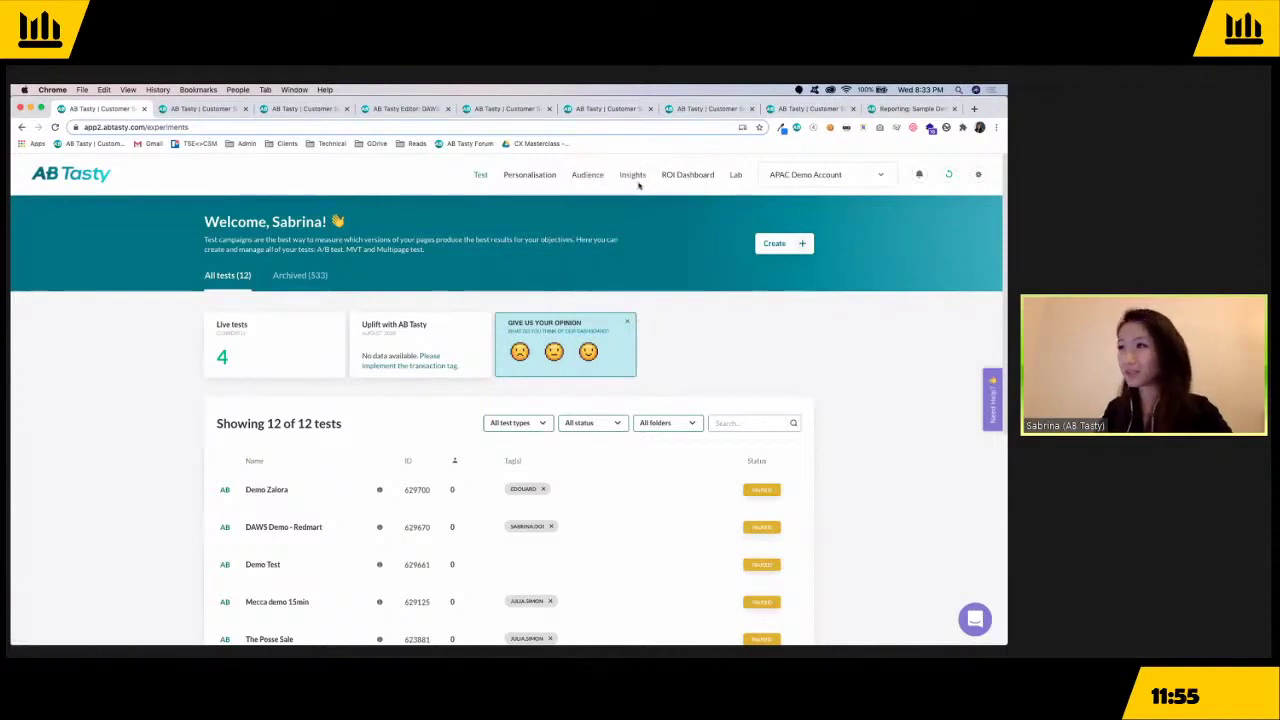
{"action": "mouse_move", "coordinate": [637, 183]}
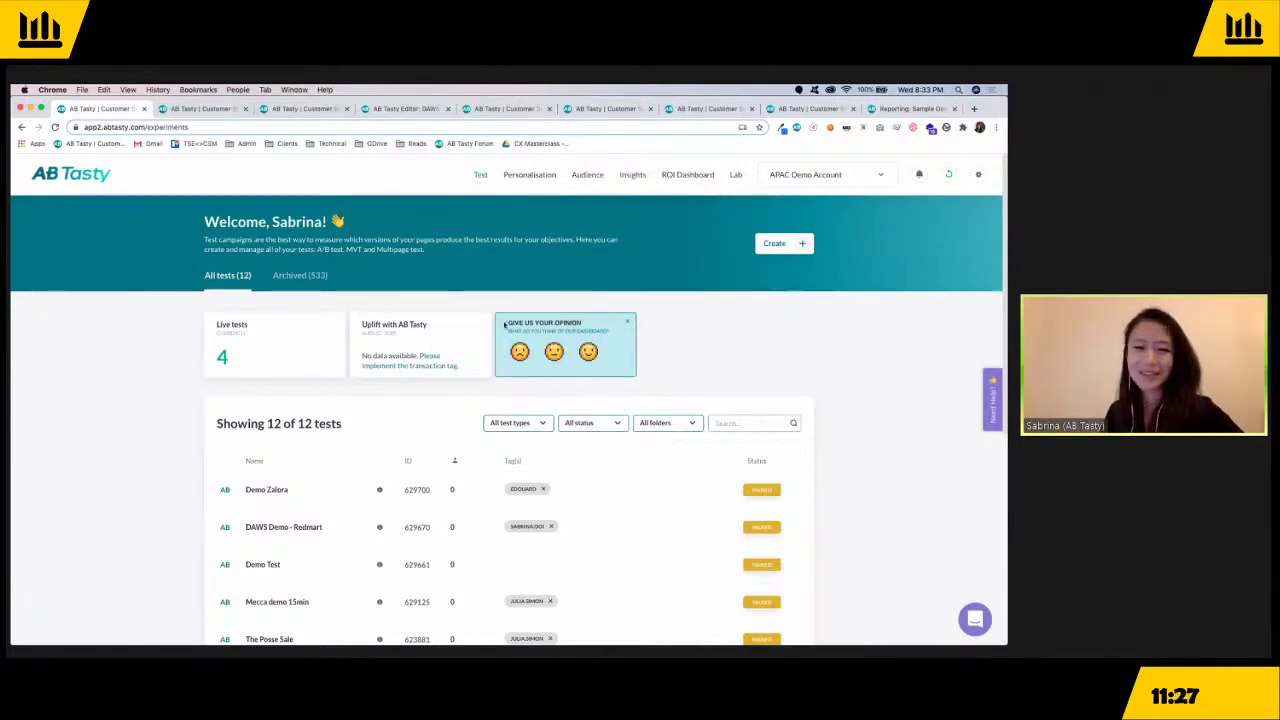
{"action": "scroll", "coordinate": [440, 280], "scroll_direction": "down", "scroll_amount": 1}
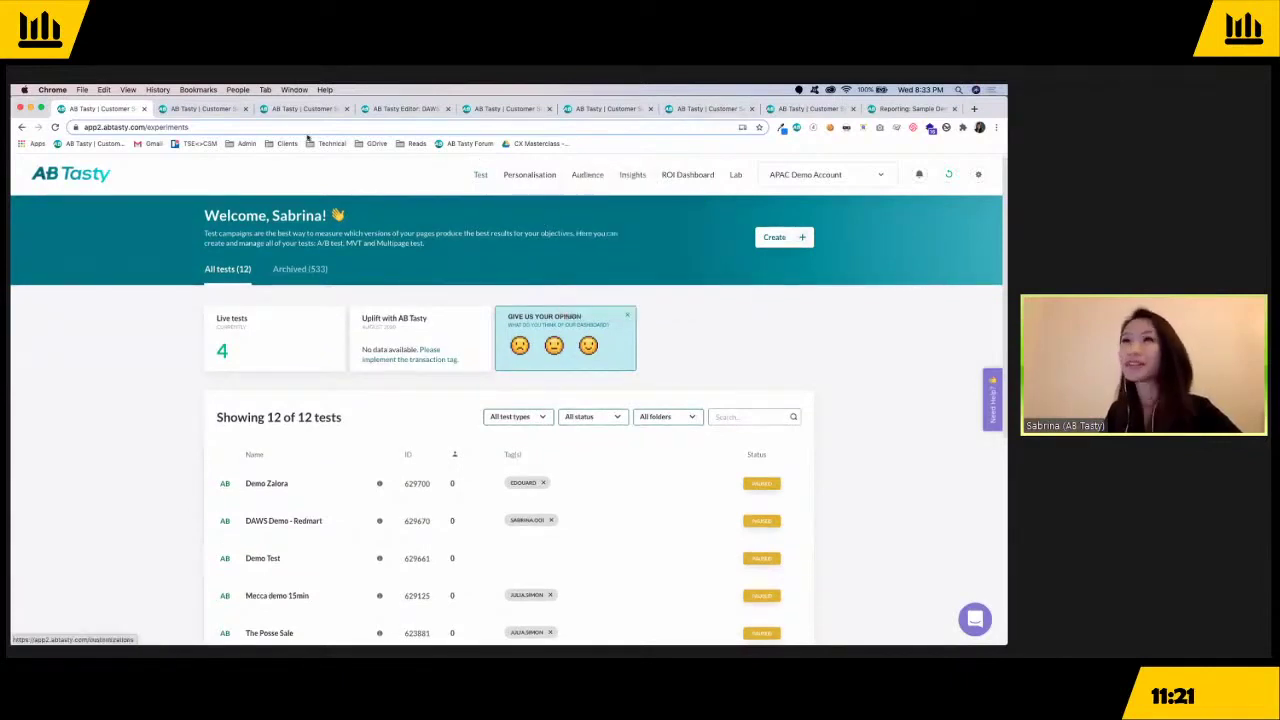
Switch to the Audience segments page and start a new segment from blank.
{"action": "left_click", "coordinate": [203, 108]}
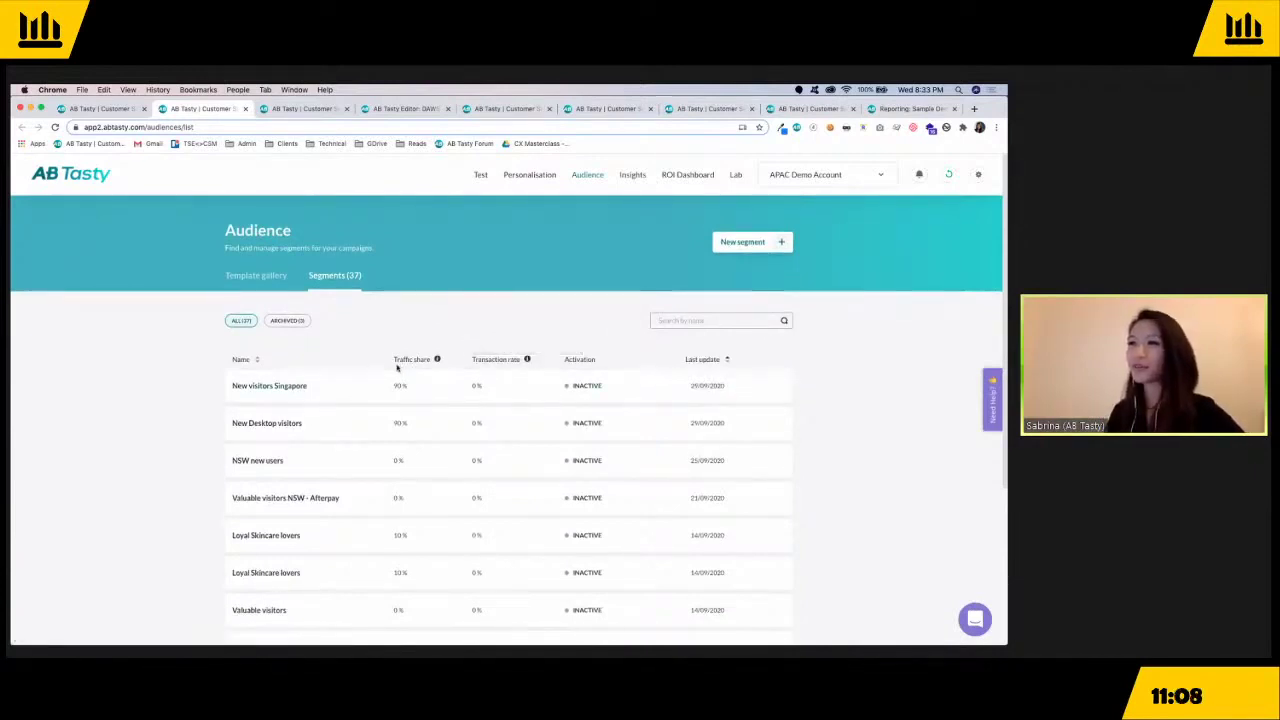
{"action": "mouse_move", "coordinate": [303, 382]}
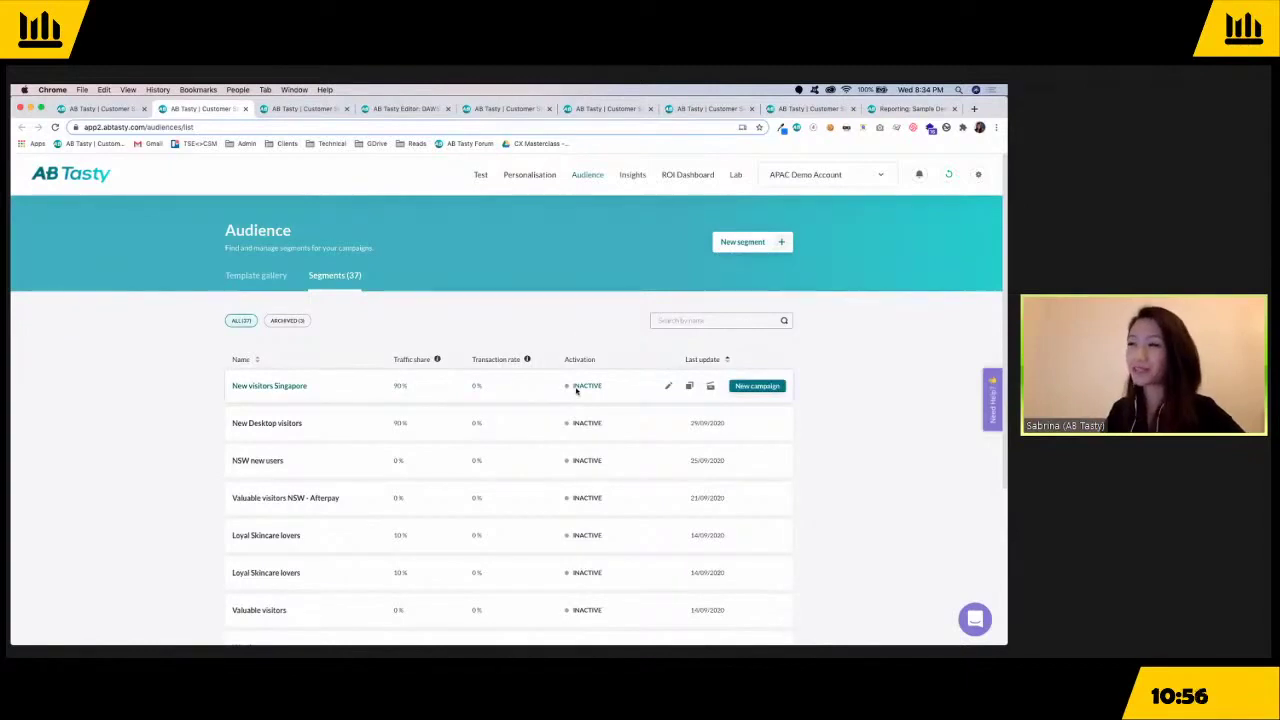
{"action": "left_click", "coordinate": [737, 247]}
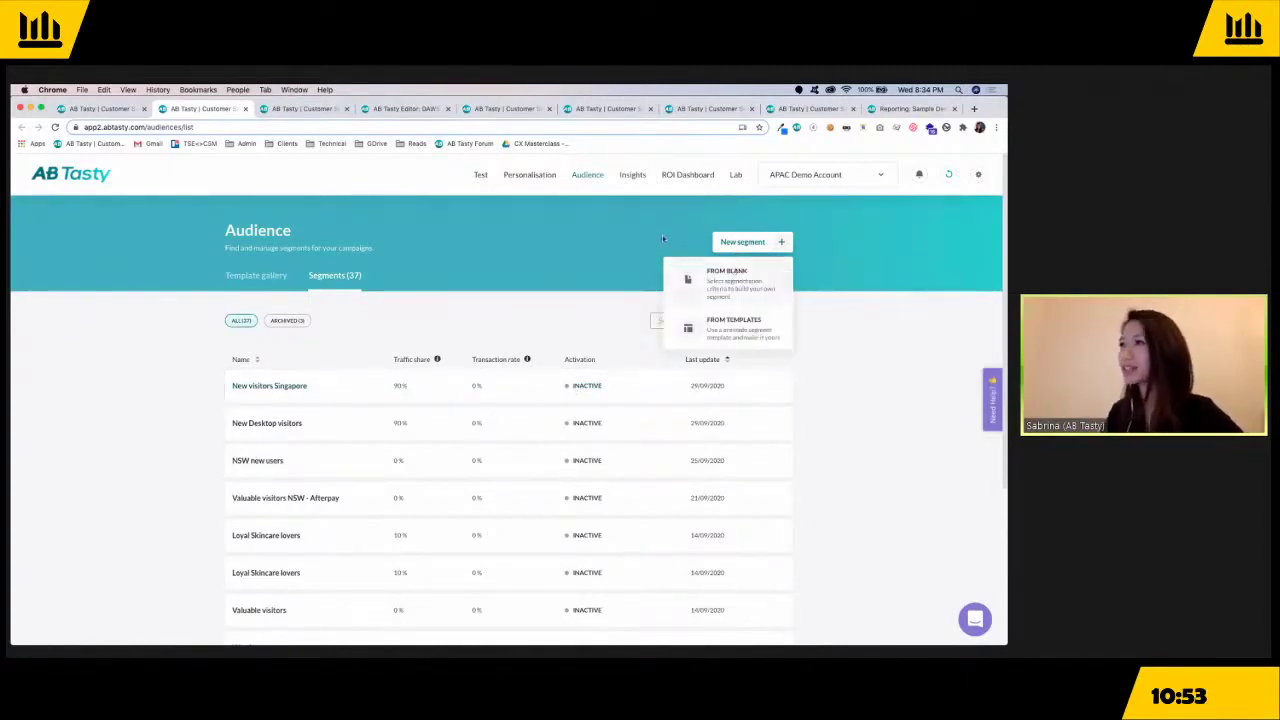
{"action": "mouse_move", "coordinate": [745, 243]}
{"action": "left_click", "coordinate": [723, 283]}
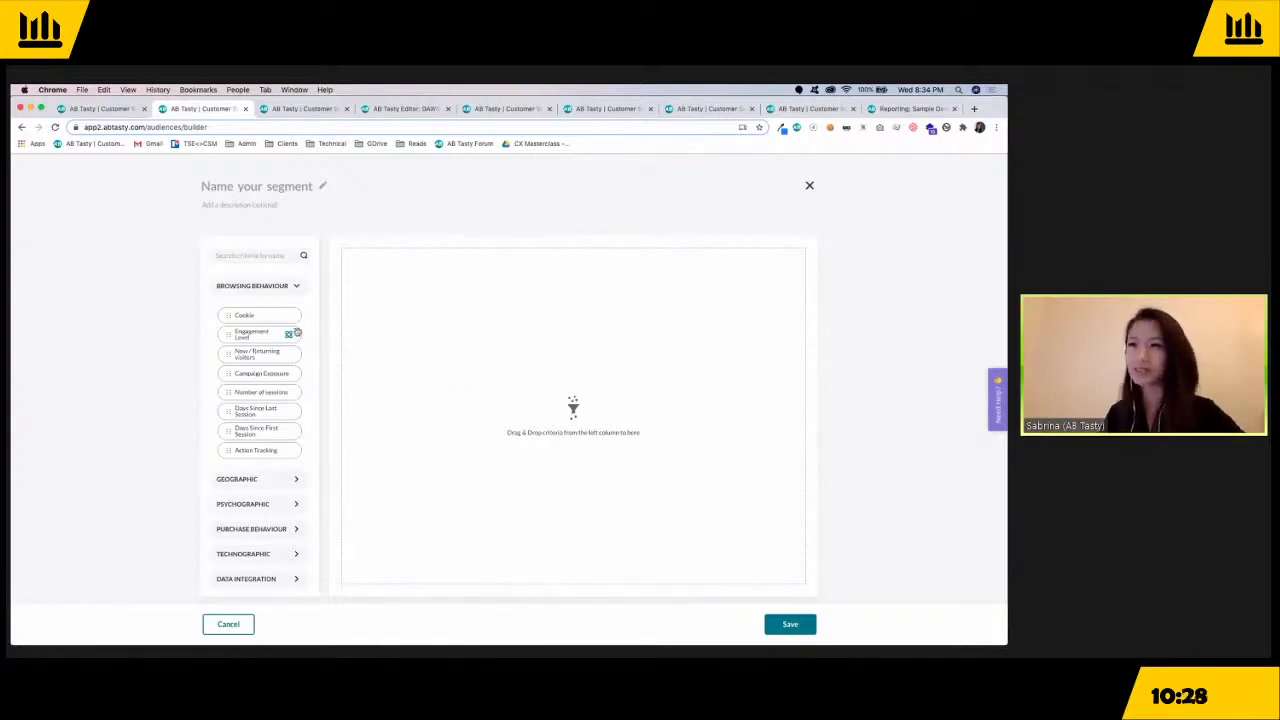
Add a New / Returning visitors criterion set to returning, combined by AND with a Device criterion where the visitor is on mobile.
{"action": "scroll", "coordinate": [268, 349], "scroll_direction": "down", "scroll_amount": 1}
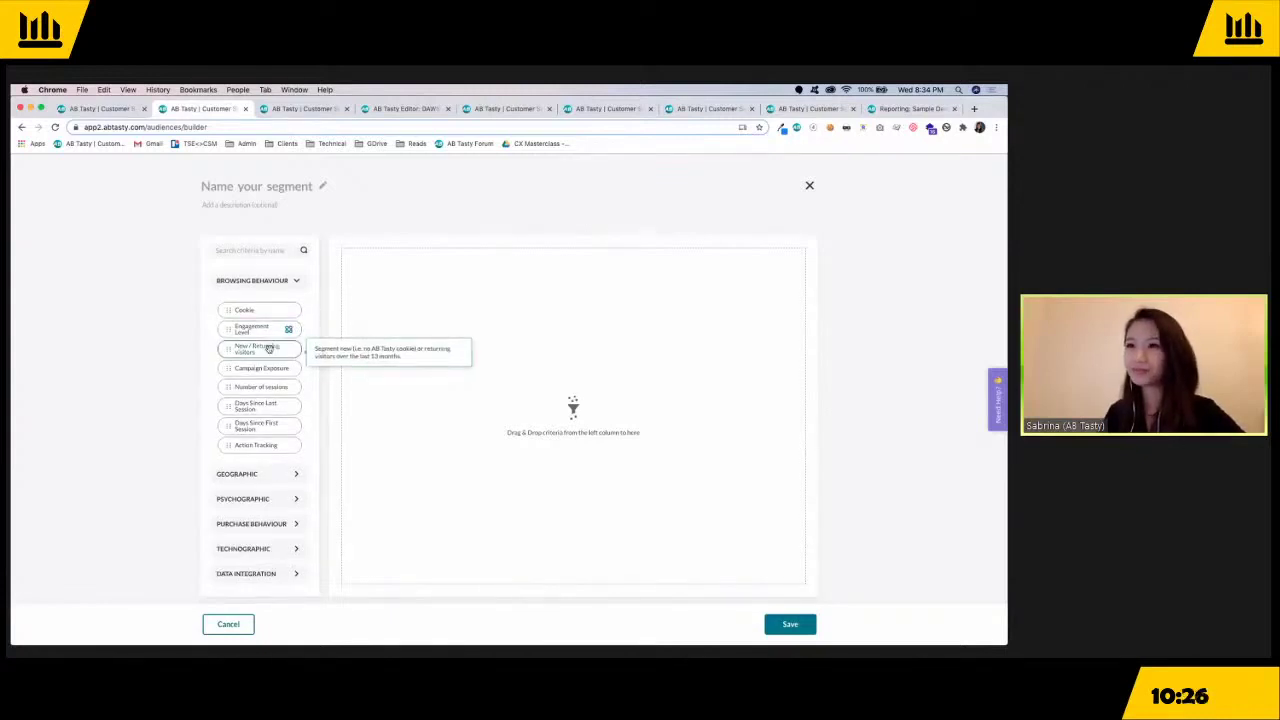
{"action": "left_click_drag", "start_coordinate": [278, 355], "coordinate": [423, 270]}
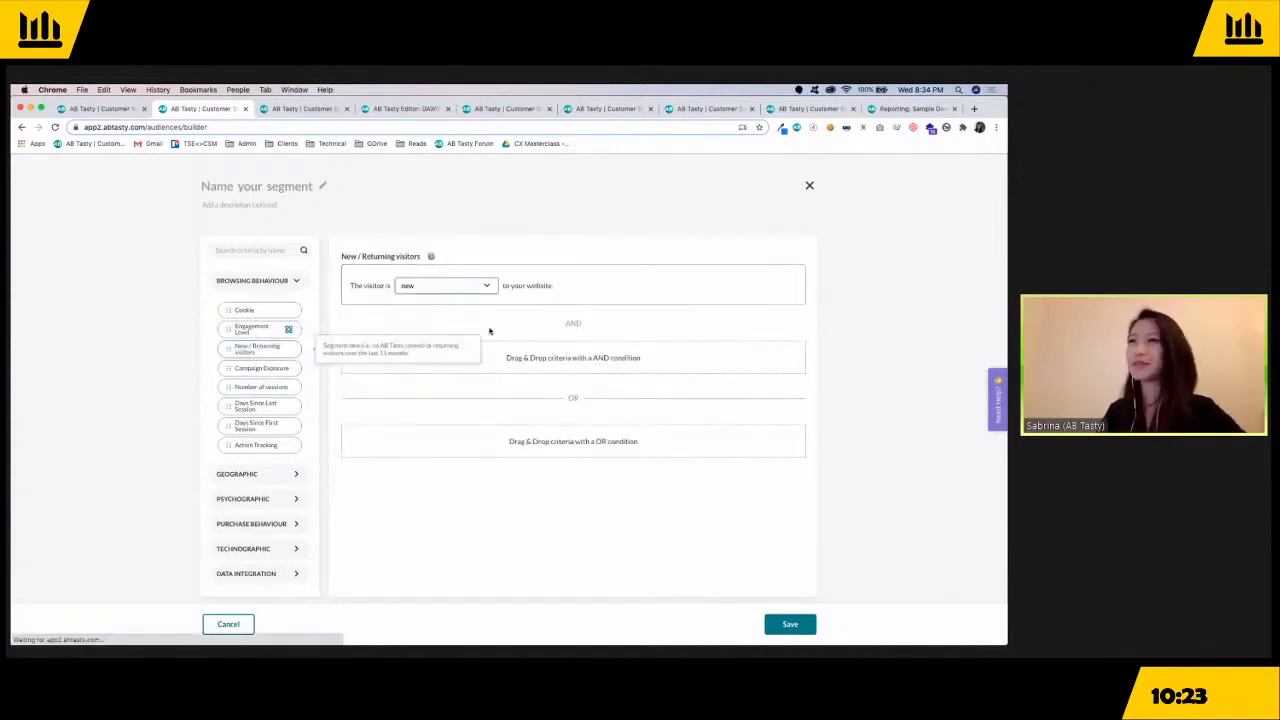
{"action": "left_click", "coordinate": [415, 288]}
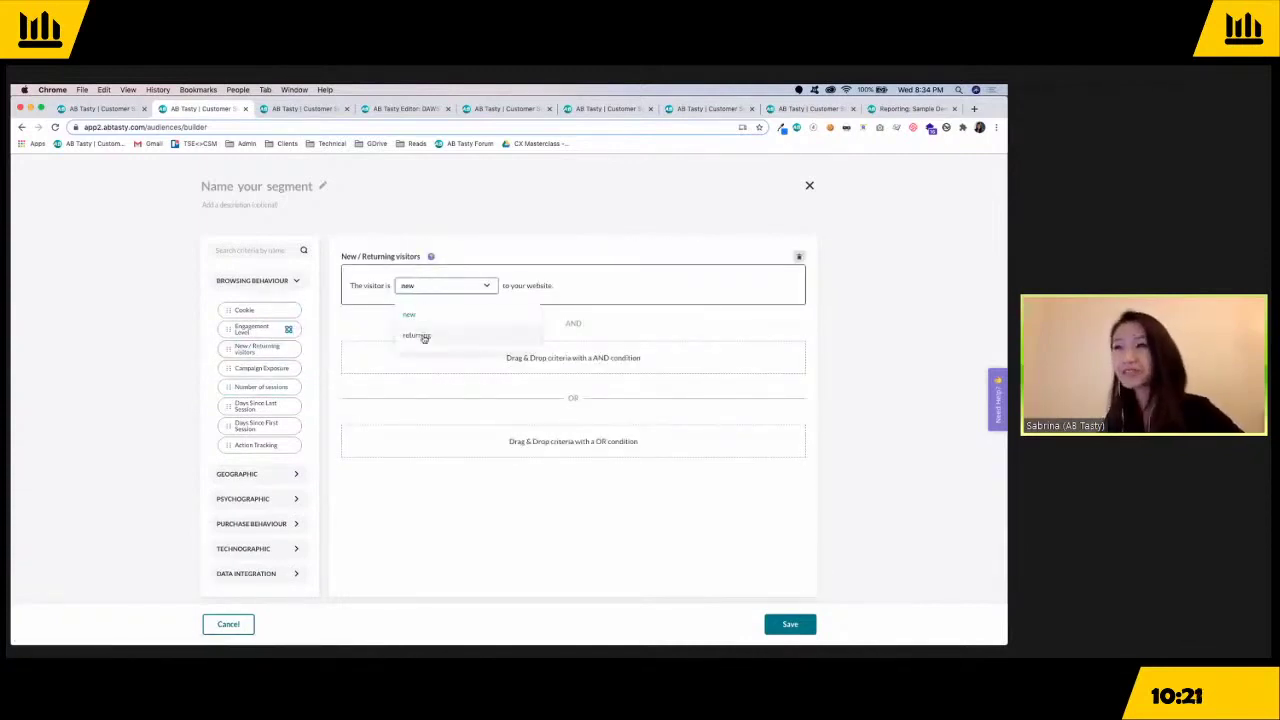
{"action": "left_click", "coordinate": [424, 336]}
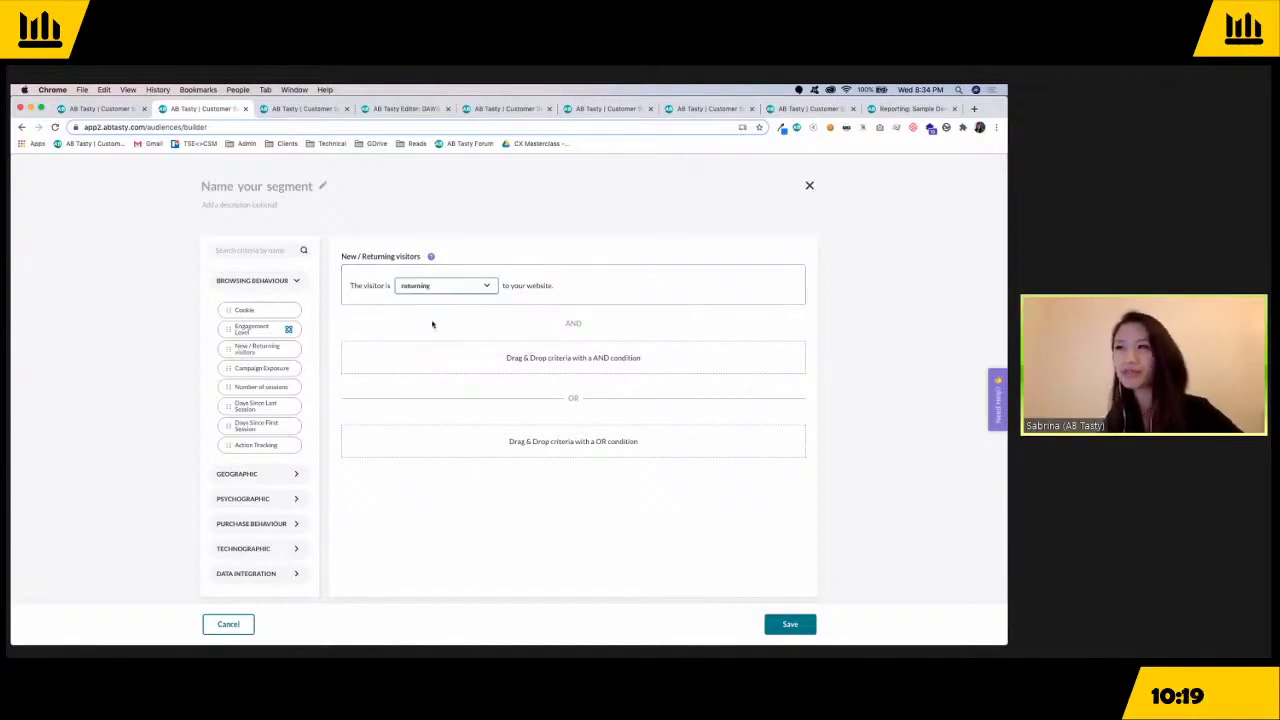
{"action": "left_click", "coordinate": [254, 549]}
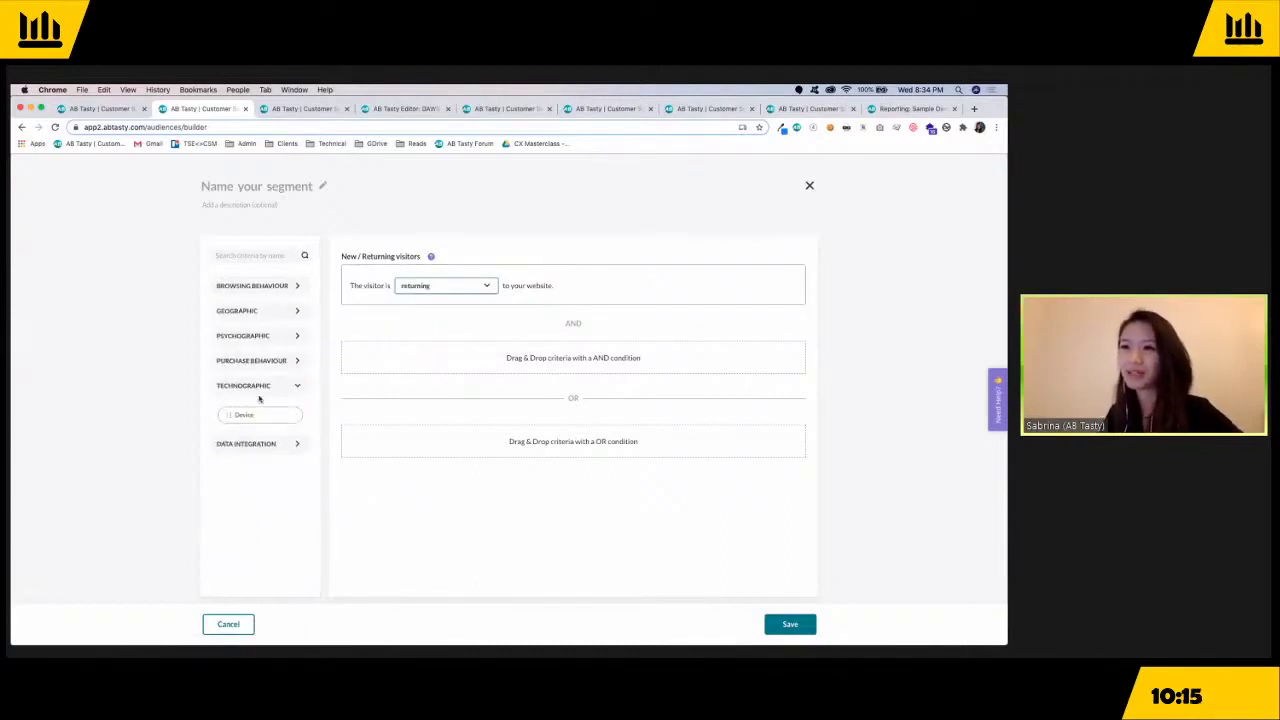
{"action": "left_click_drag", "start_coordinate": [244, 415], "coordinate": [403, 368]}
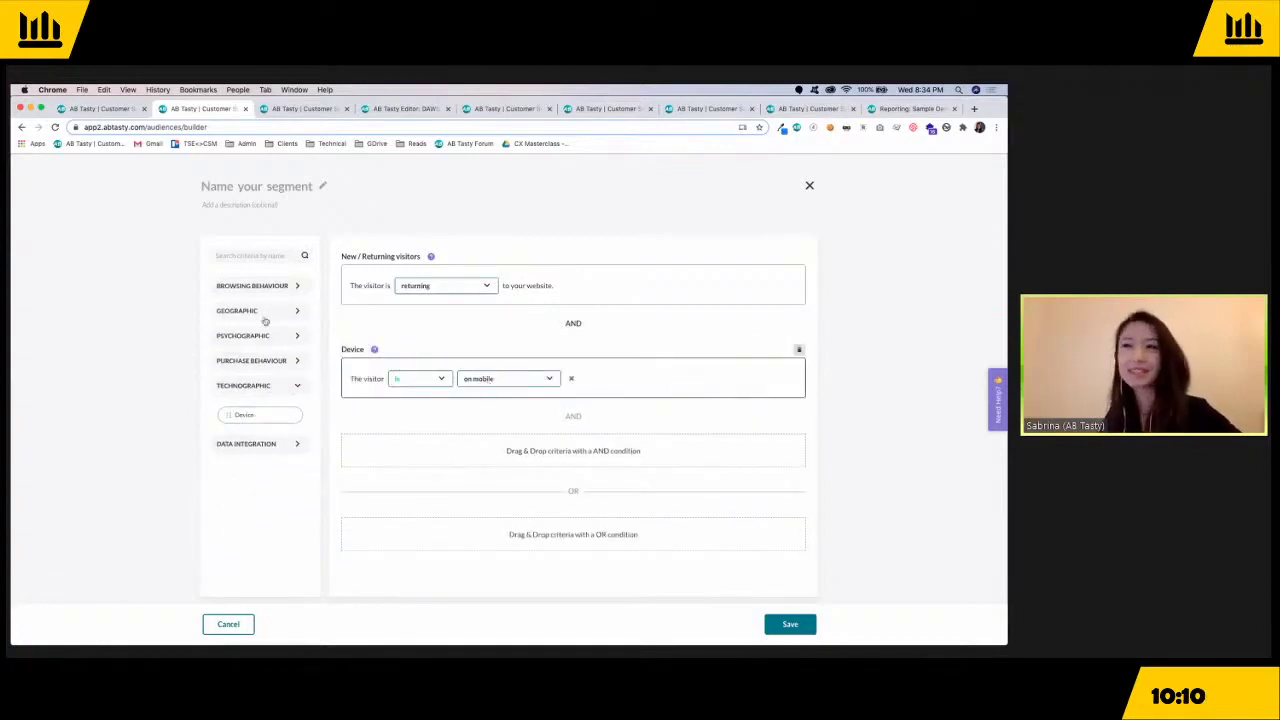
Add an Engagement Level criterion as a further AND condition, view its visitor levels, and remove the criterion.
{"action": "left_click", "coordinate": [241, 296]}
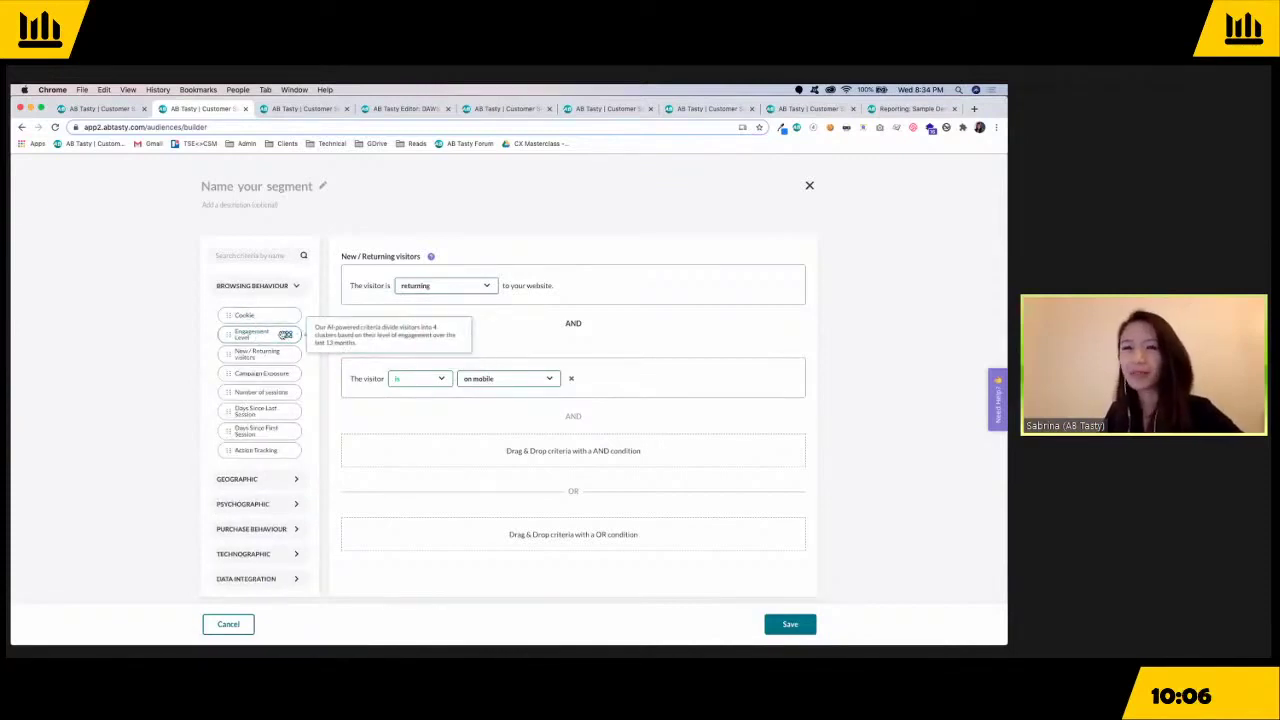
{"action": "left_click_drag", "start_coordinate": [287, 334], "coordinate": [395, 448]}
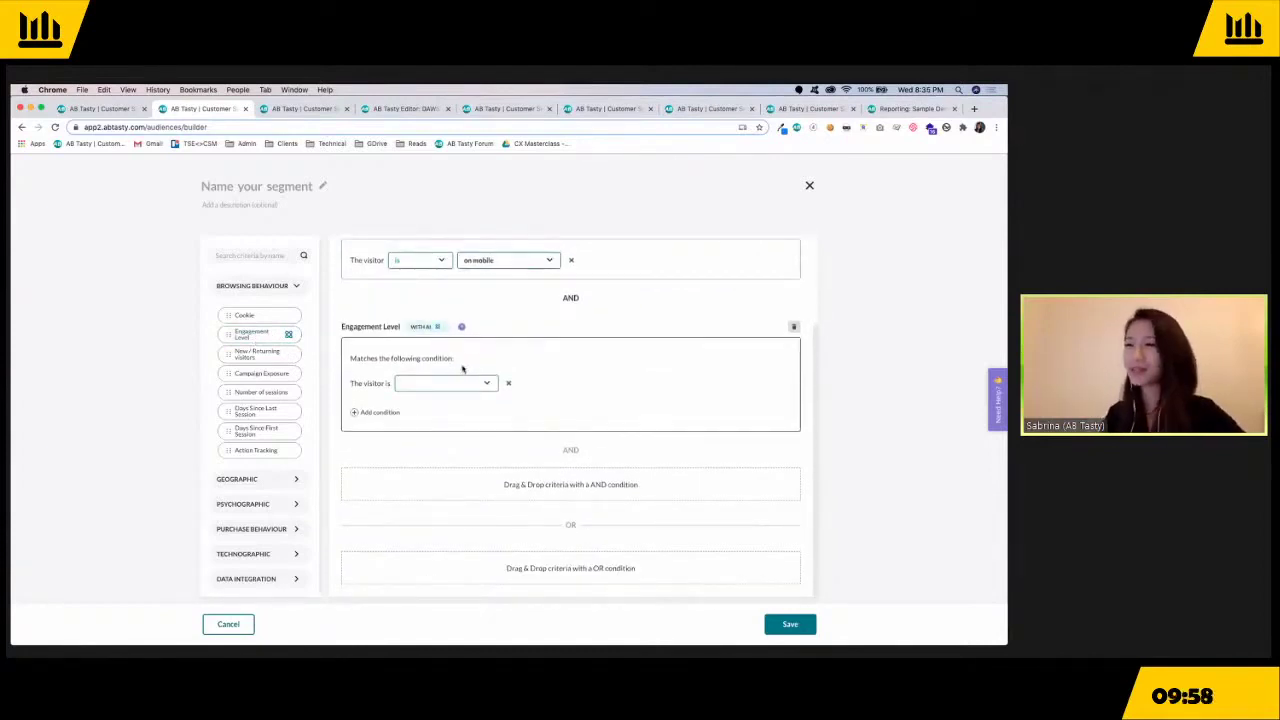
{"action": "left_click", "coordinate": [450, 386]}
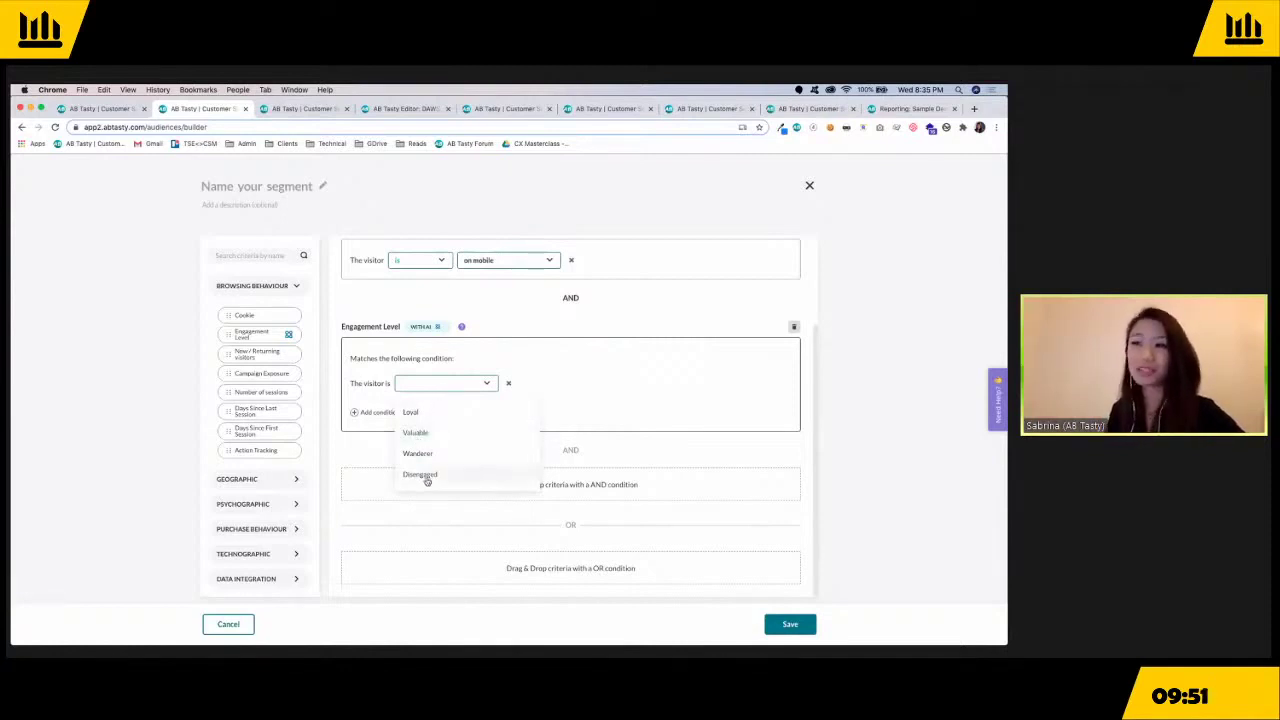
{"action": "left_click", "coordinate": [387, 463]}
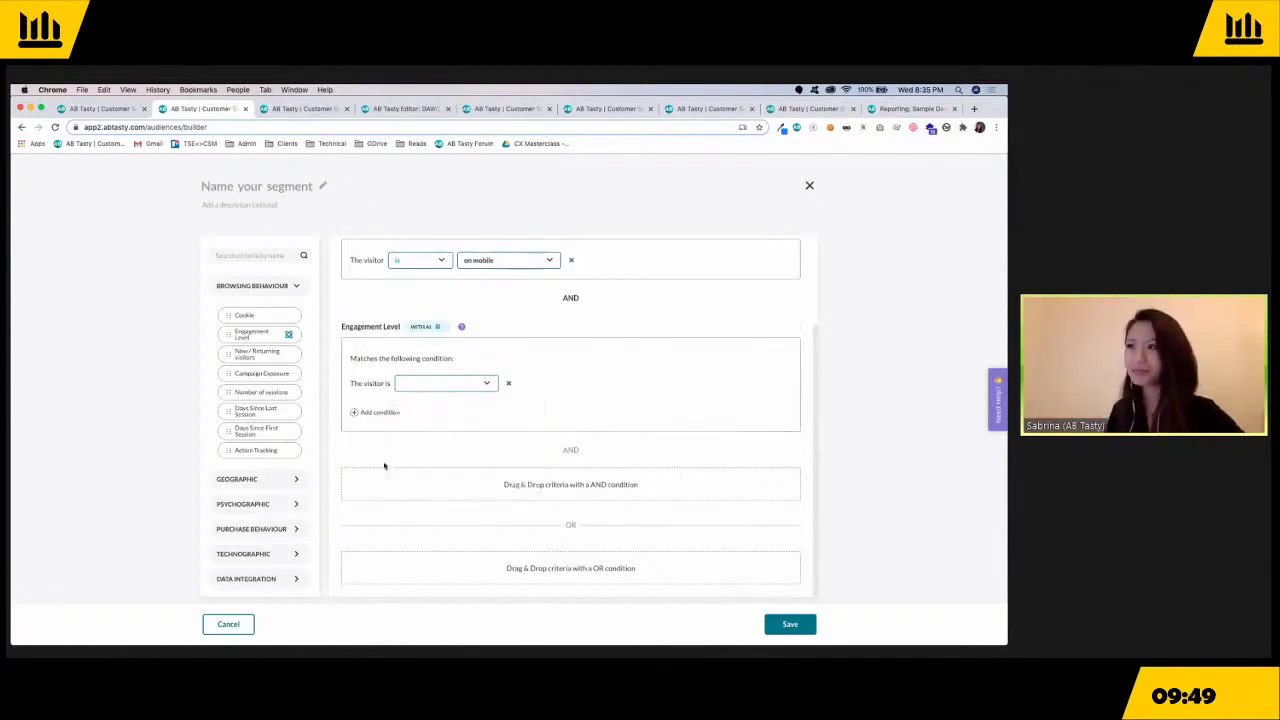
{"action": "left_click", "coordinate": [794, 326]}
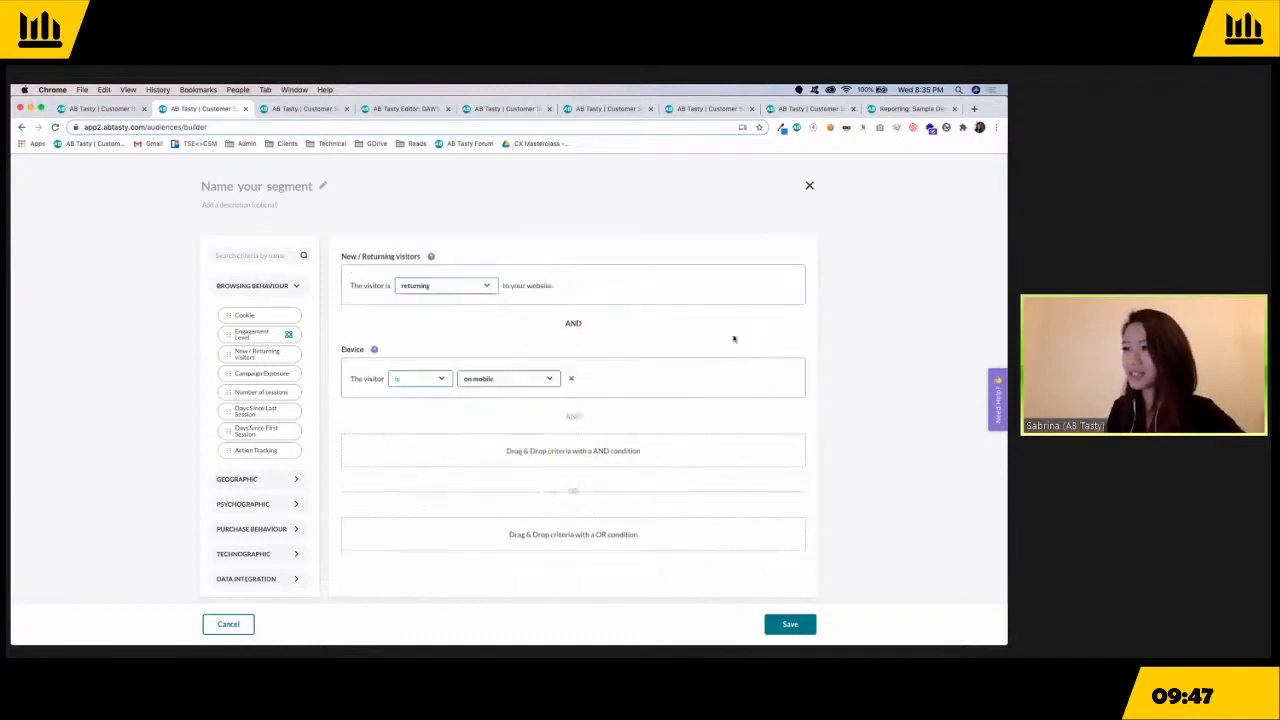
Add the psychographic Content Interest criterion as an AND condition, view its keyword settings, and remove it.
{"action": "left_click", "coordinate": [264, 503]}
{"action": "left_click_drag", "start_coordinate": [269, 378], "coordinate": [386, 468]}
{"action": "scroll", "coordinate": [390, 465], "scroll_direction": "down", "scroll_amount": 2}
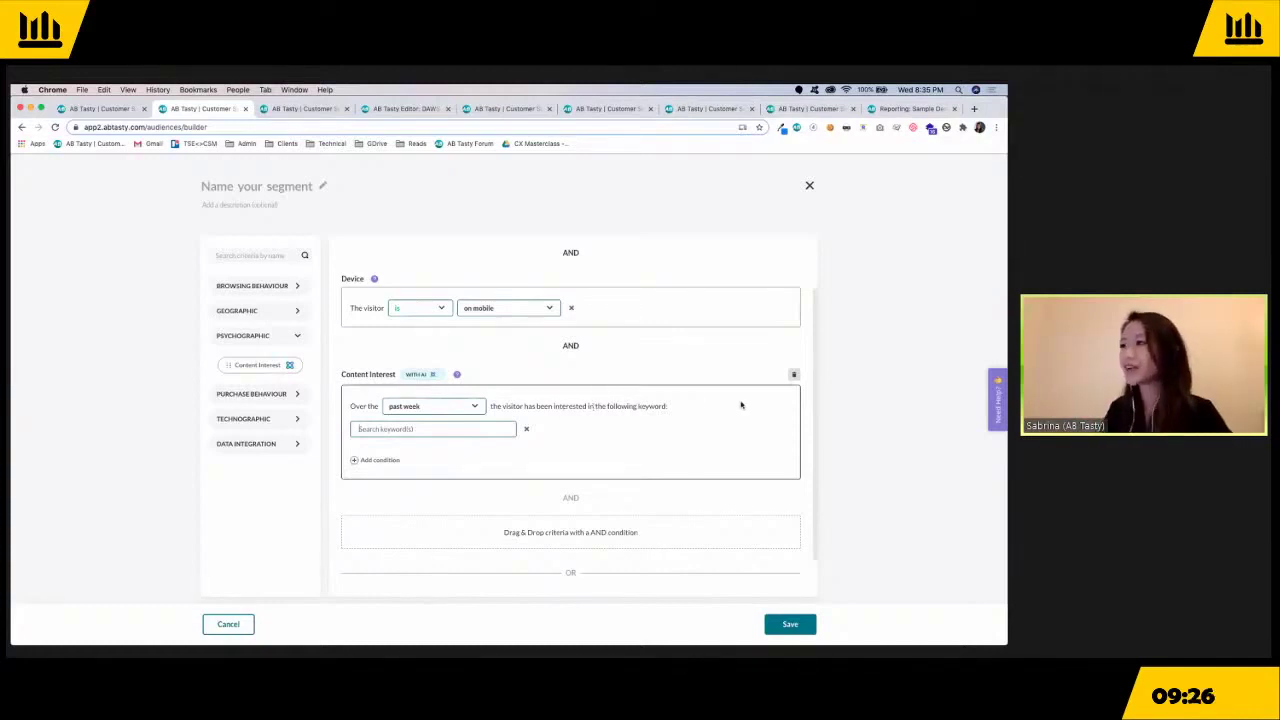
{"action": "left_click", "coordinate": [794, 374]}
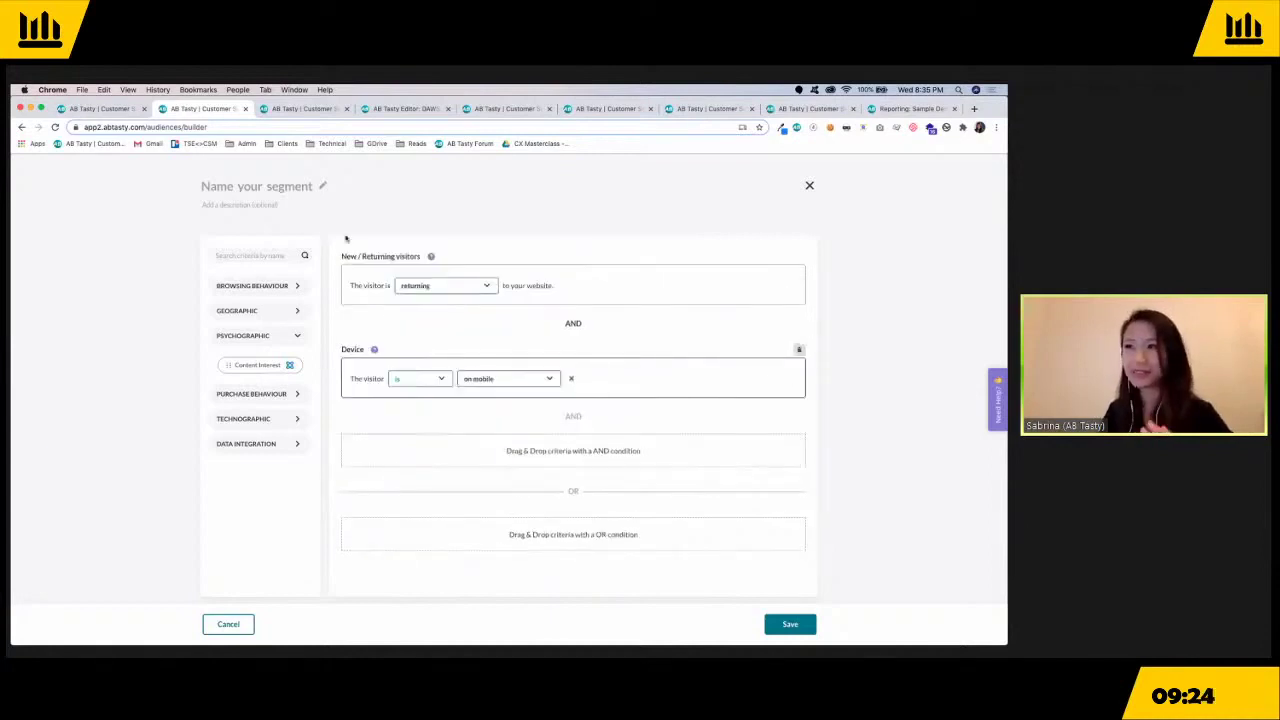
Name the segment "Returning Mobile visitors" and save it.
{"action": "left_click", "coordinate": [260, 186]}
{"action": "type", "text": "Ret"}
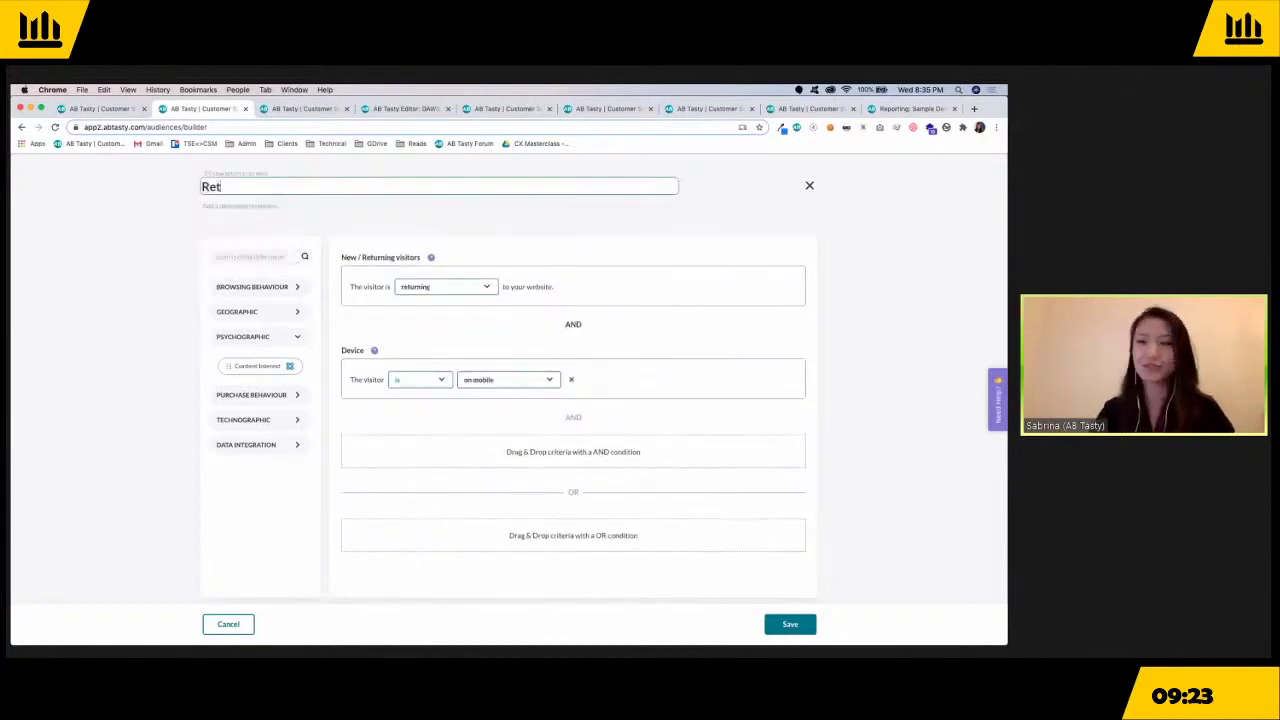
{"action": "type", "text": "unining "}
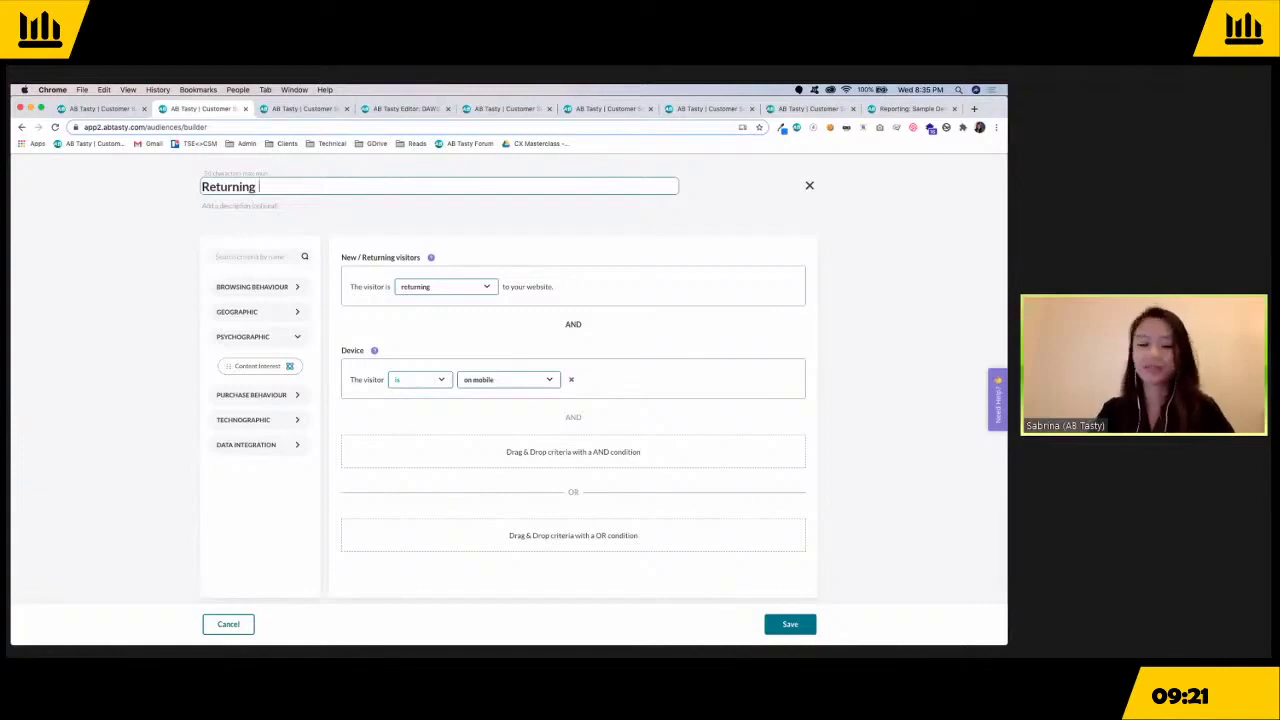
{"action": "type", "text": "Mobile visito"}
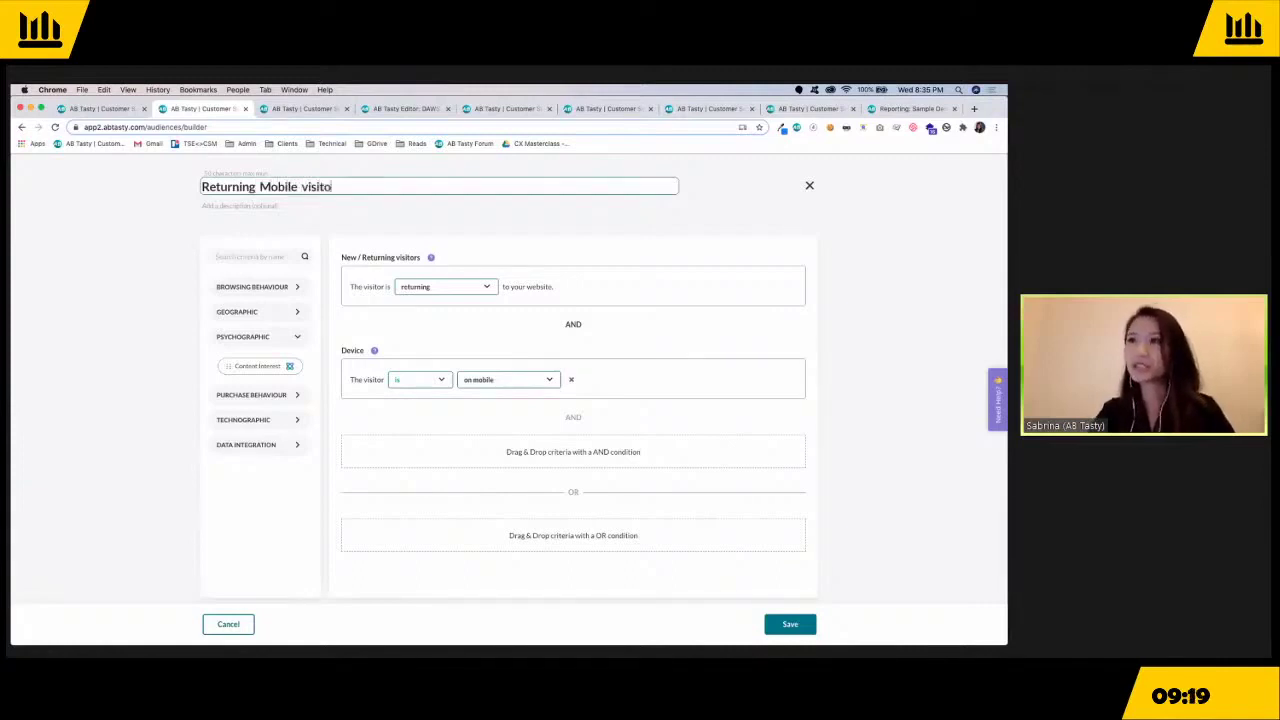
{"action": "type", "text": "rs"}
{"action": "left_click", "coordinate": [788, 624]}
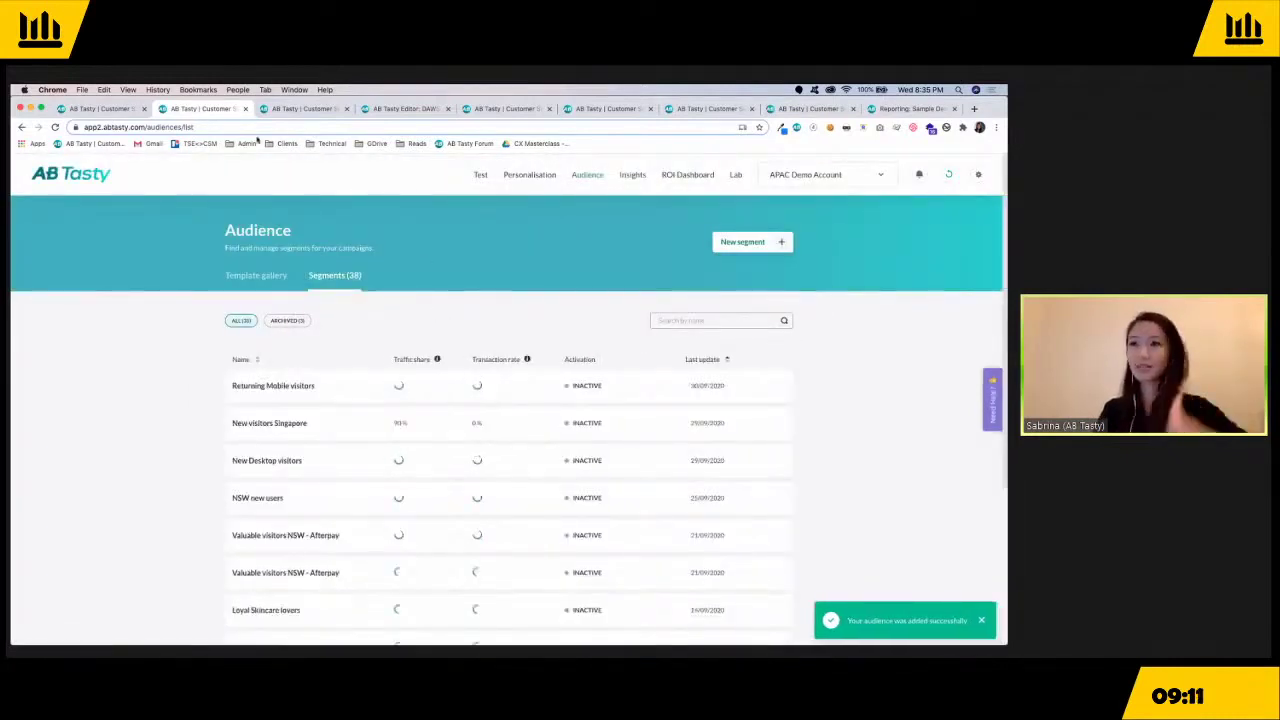
Switch to the DMP & CRM Onboarding tools settings and review the available integrations.
{"action": "left_click", "coordinate": [294, 110]}
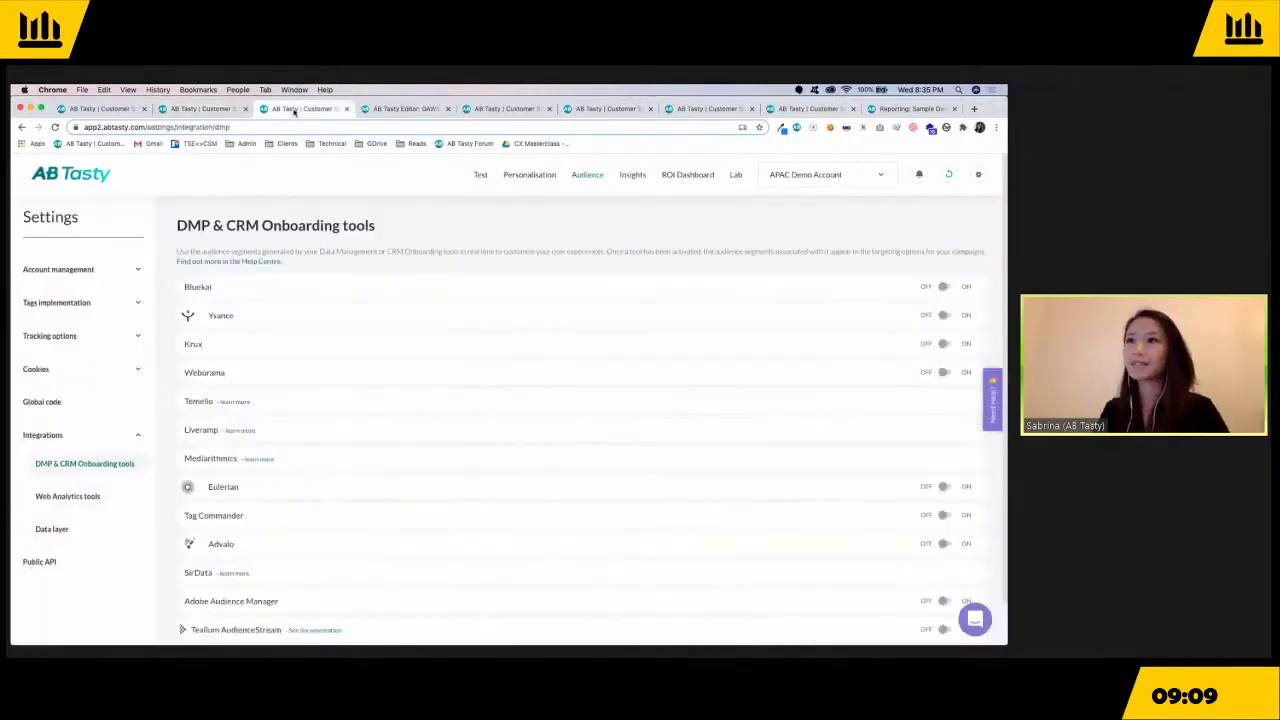
{"action": "left_click", "coordinate": [228, 109]}
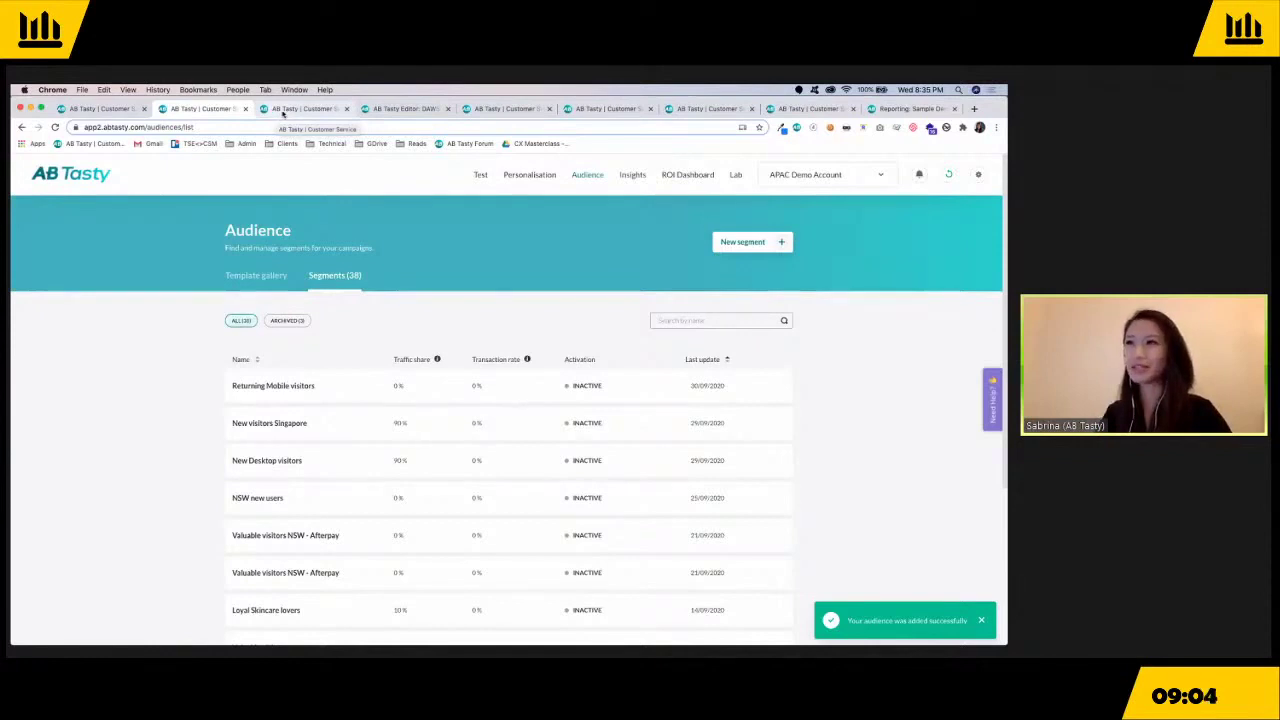
{"action": "left_click", "coordinate": [280, 112]}
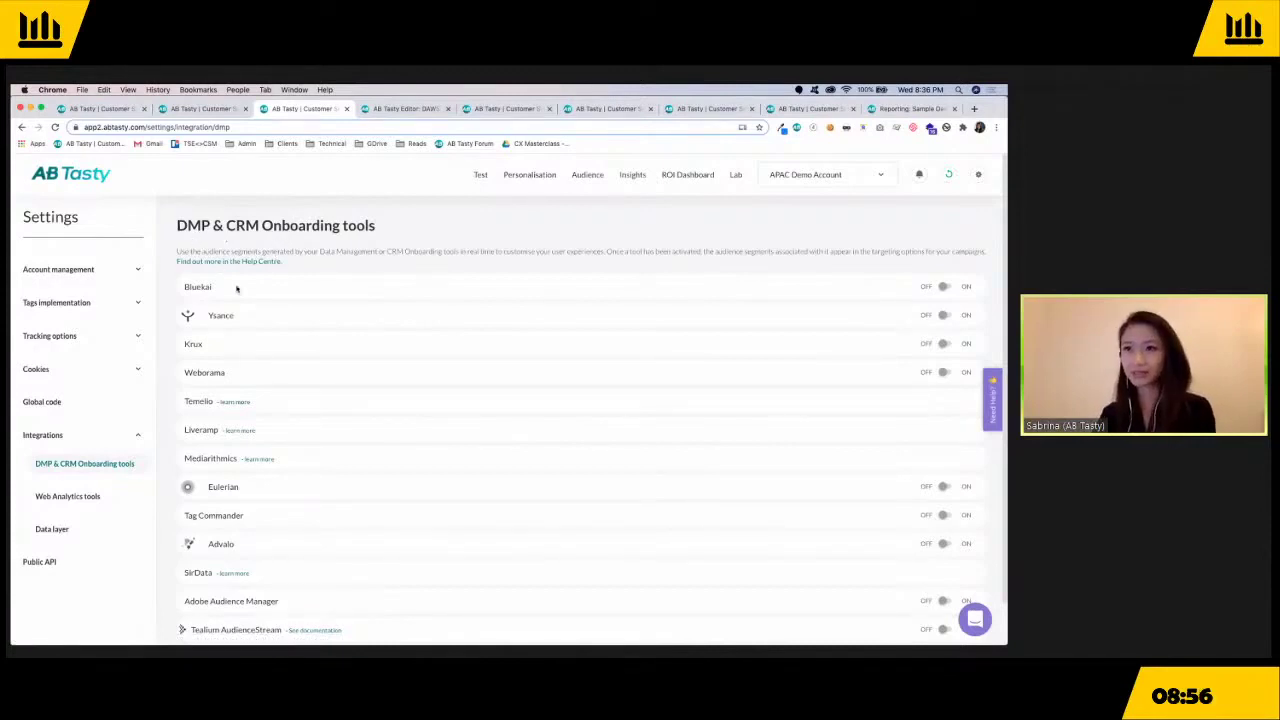
{"action": "scroll", "coordinate": [287, 272], "scroll_direction": "down", "scroll_amount": 1}
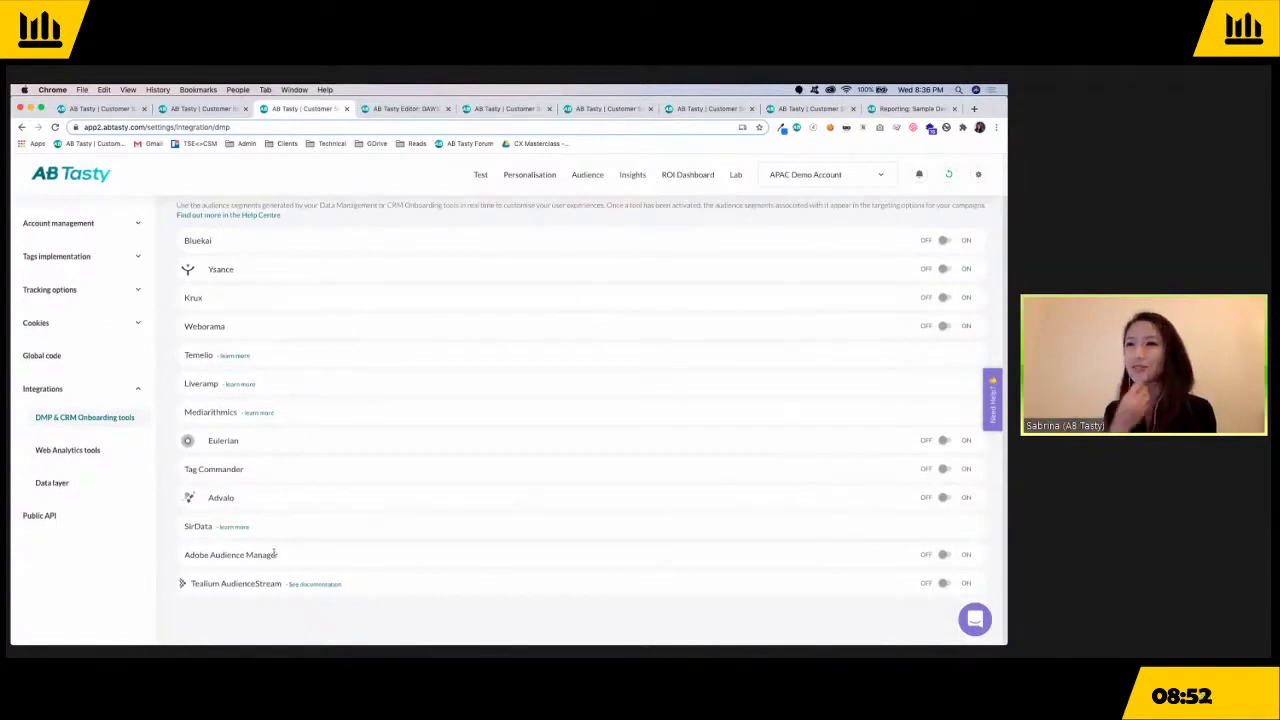
Enable Adobe Audience Manager and Tealium AudienceStream to view their account fields, and turn both integrations back off.
{"action": "left_click", "coordinate": [943, 556]}
{"action": "scroll", "coordinate": [829, 517], "scroll_direction": "down", "scroll_amount": 2}
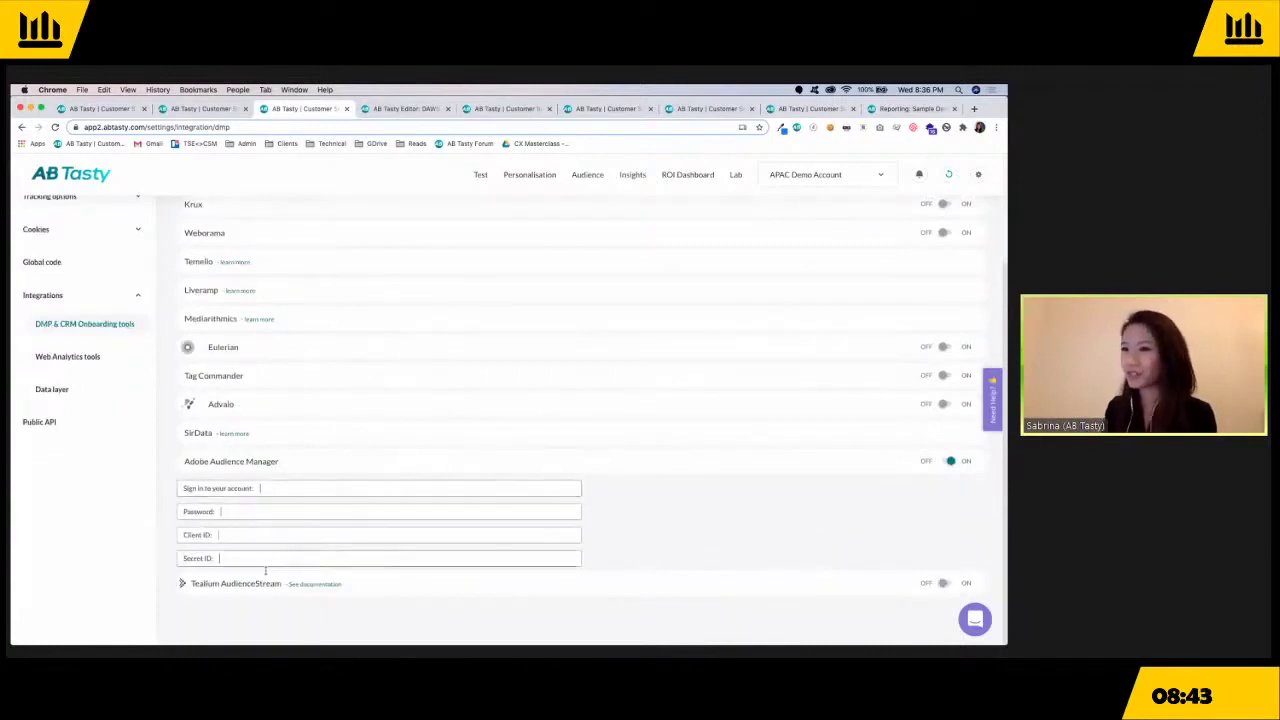
{"action": "left_click", "coordinate": [943, 583]}
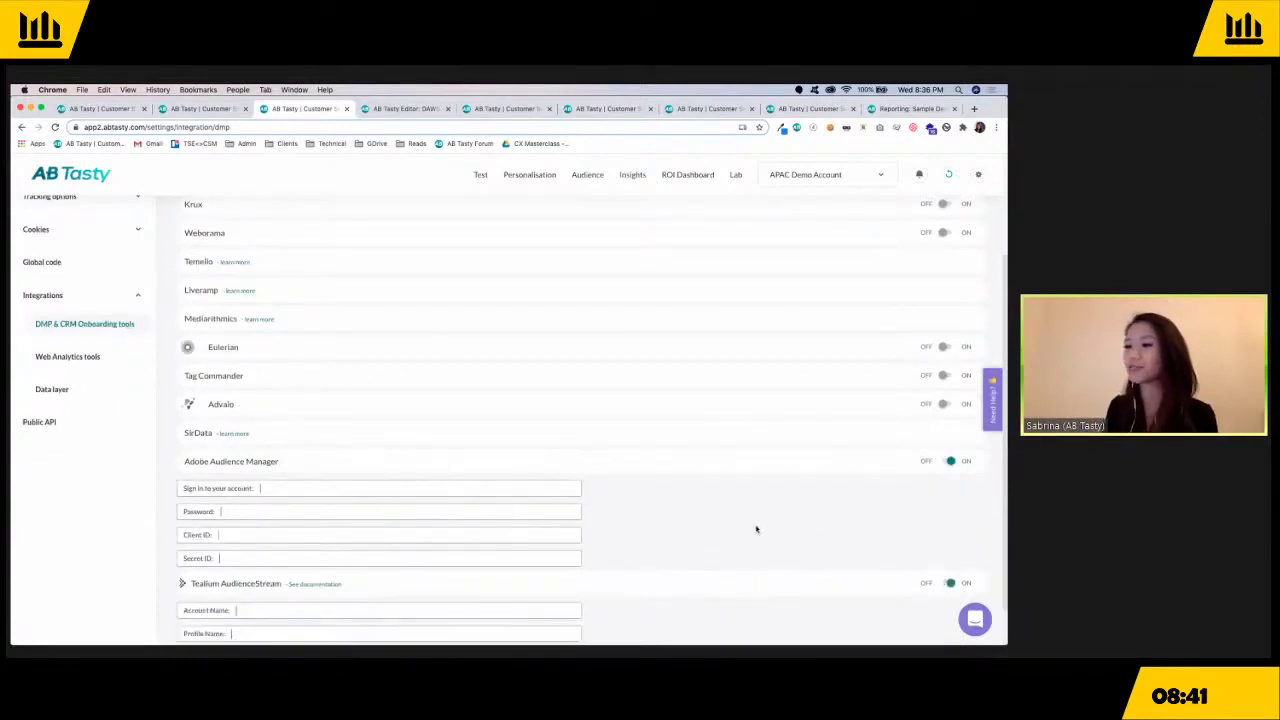
{"action": "scroll", "coordinate": [757, 530], "scroll_direction": "down", "scroll_amount": 1}
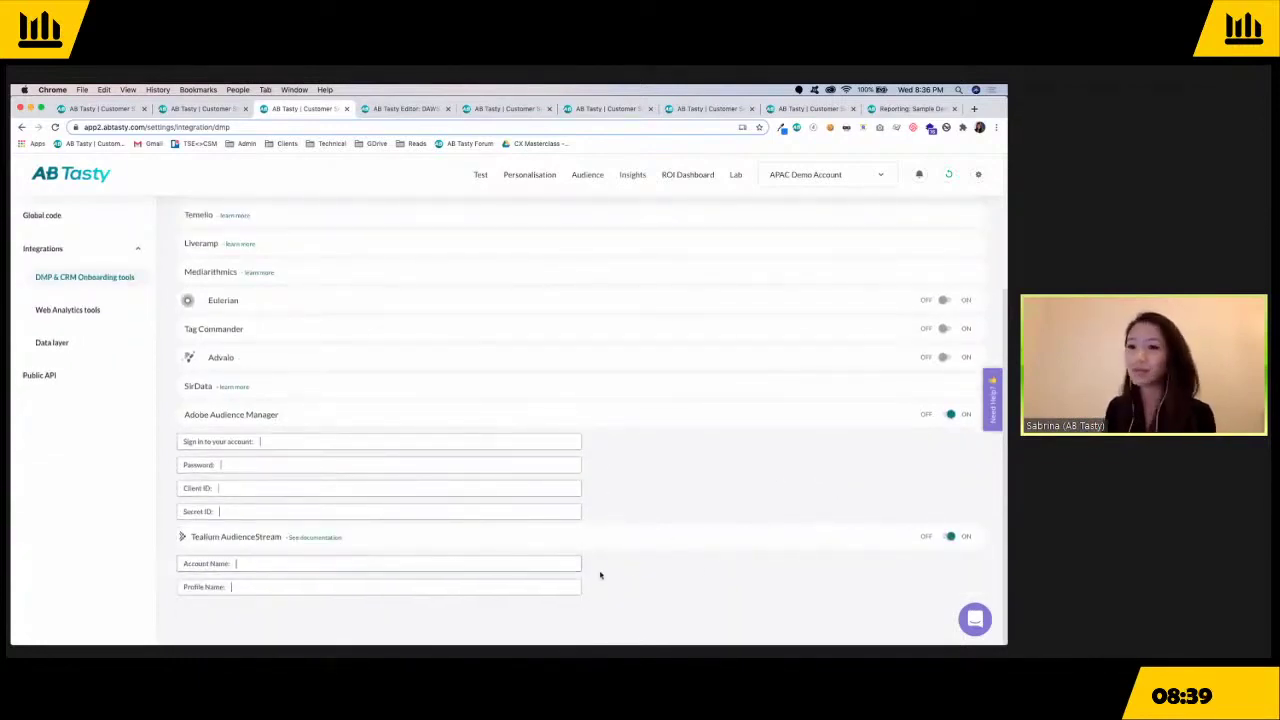
{"action": "left_click", "coordinate": [952, 537]}
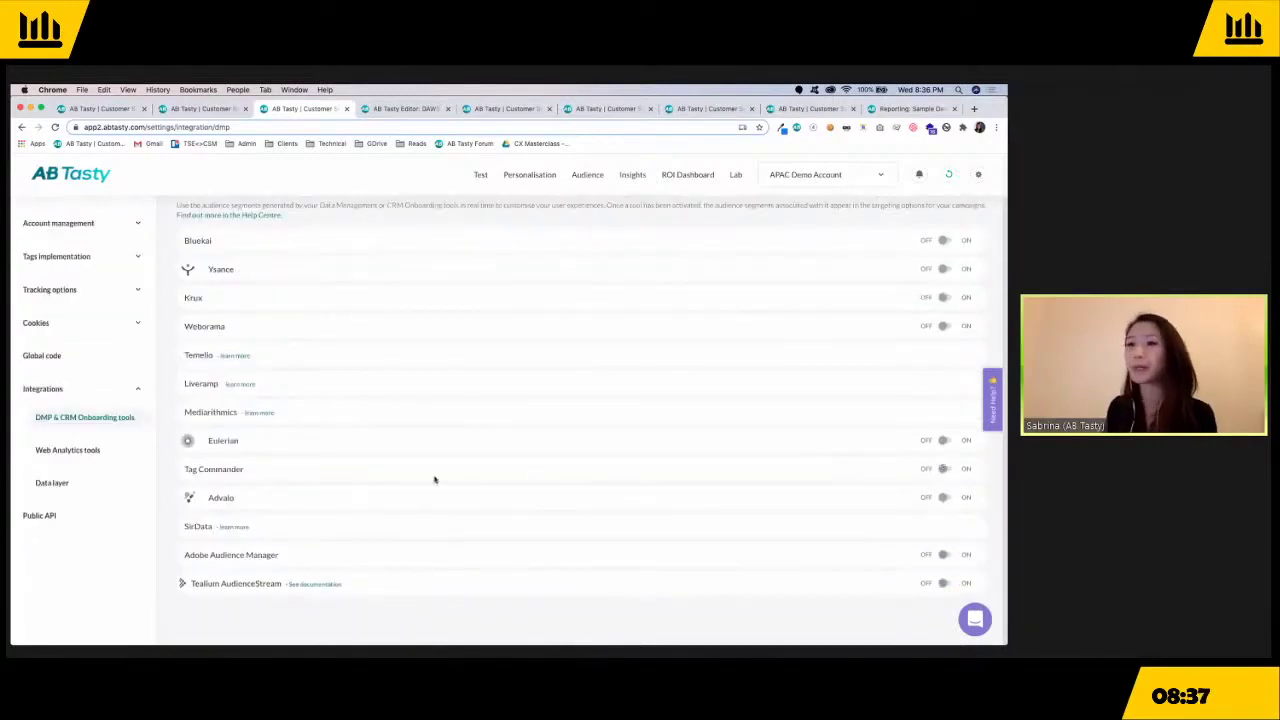
Open the Web Analytics tools settings, enable Google Analytics (Universal) to view its configuration fields, and close the settings page.
{"action": "scroll", "coordinate": [299, 417], "scroll_direction": "down", "scroll_amount": 1}
{"action": "left_click", "coordinate": [95, 450]}
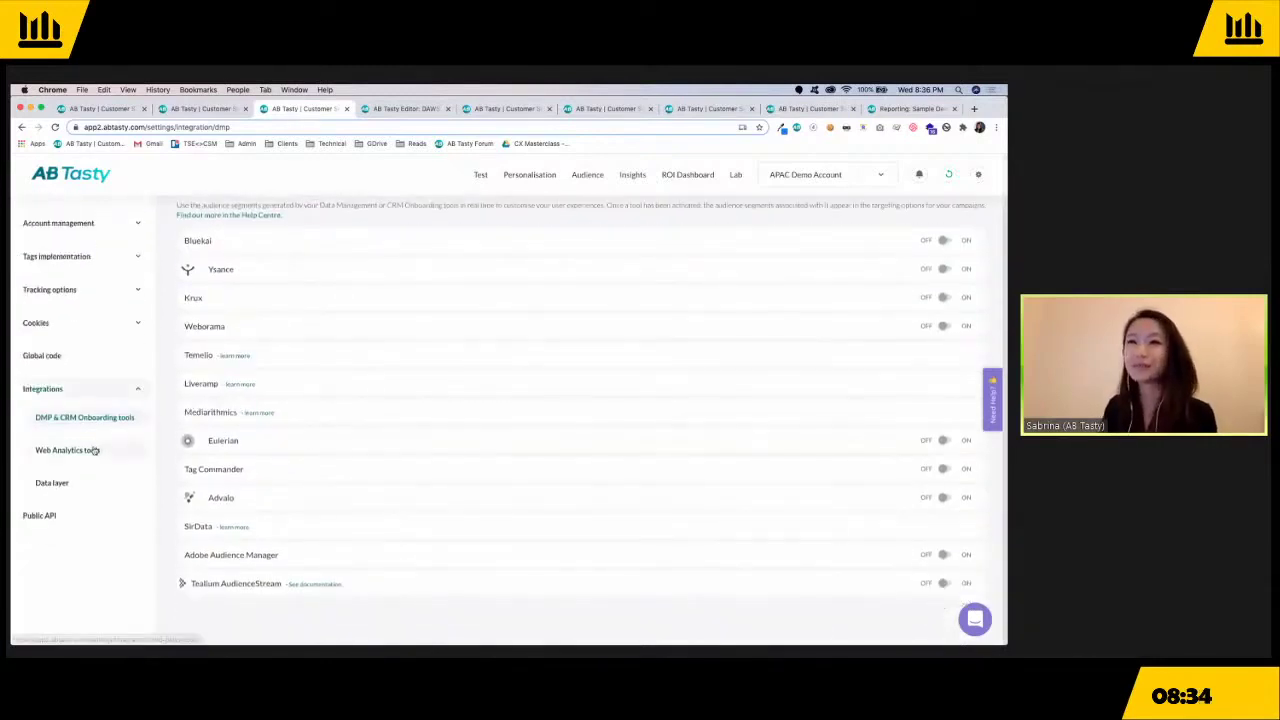
{"action": "scroll", "coordinate": [297, 337], "scroll_direction": "down", "scroll_amount": 1}
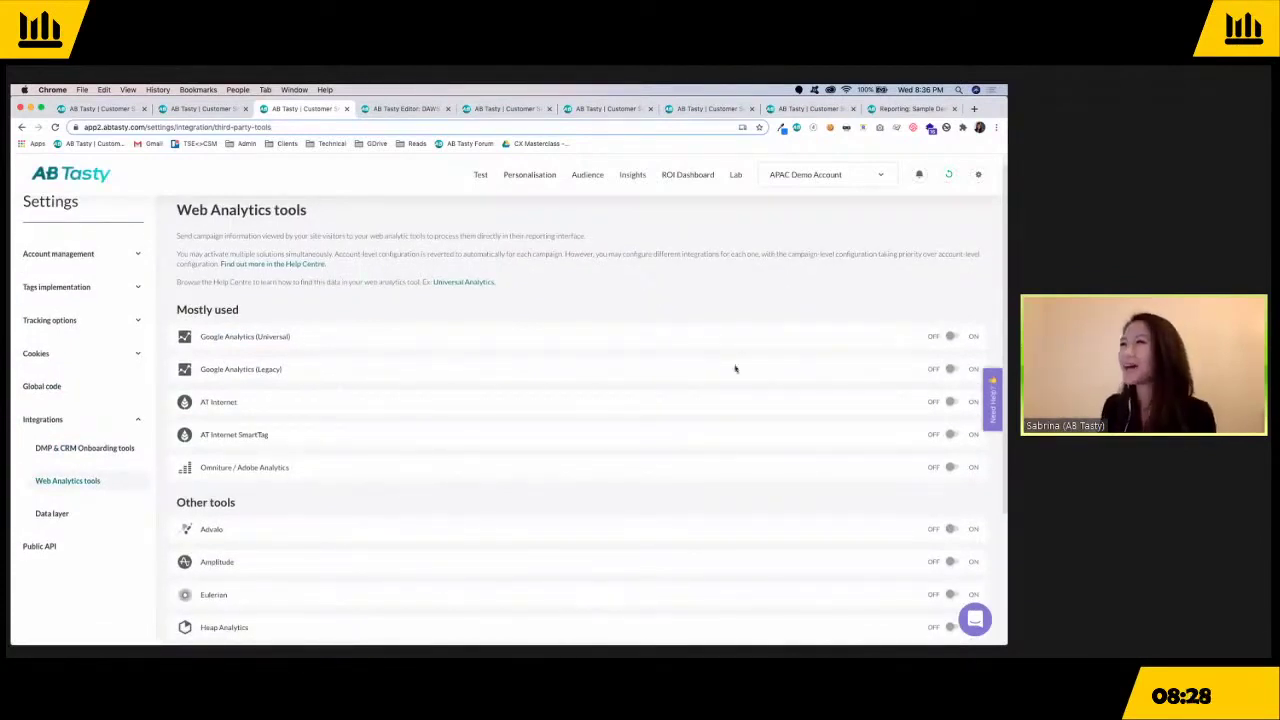
{"action": "left_click", "coordinate": [957, 337]}
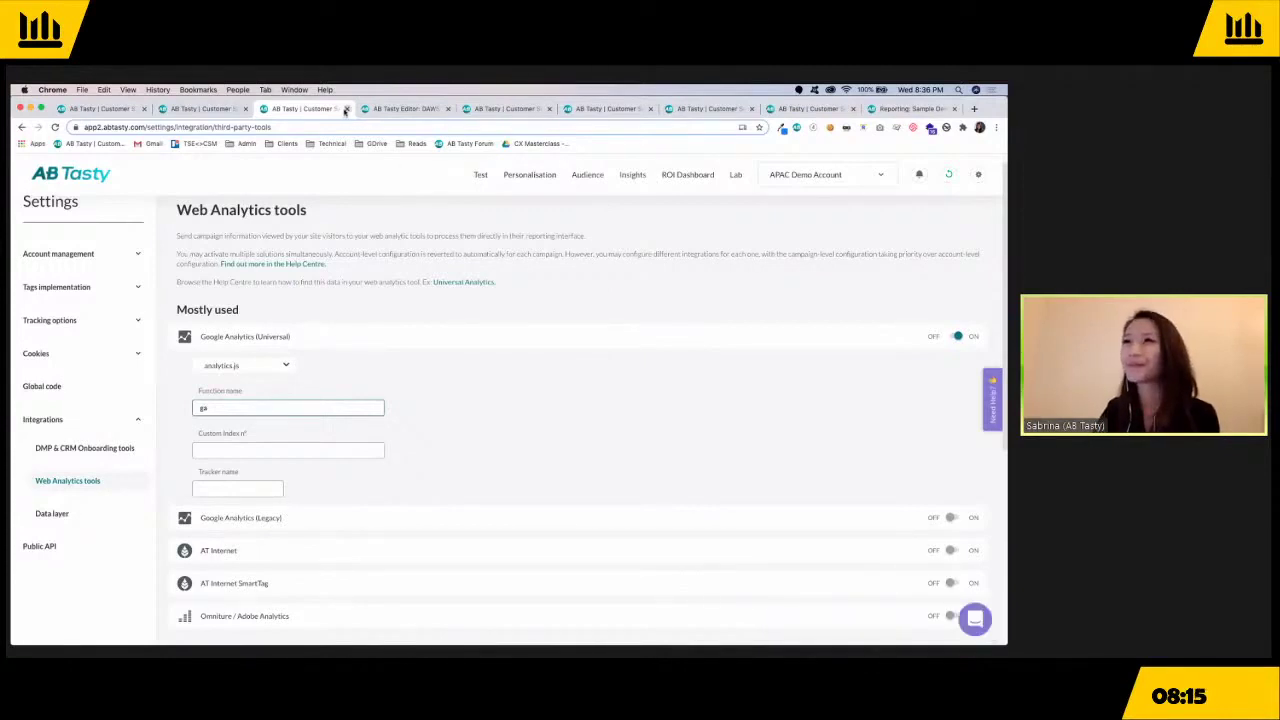
{"action": "left_click", "coordinate": [346, 109]}
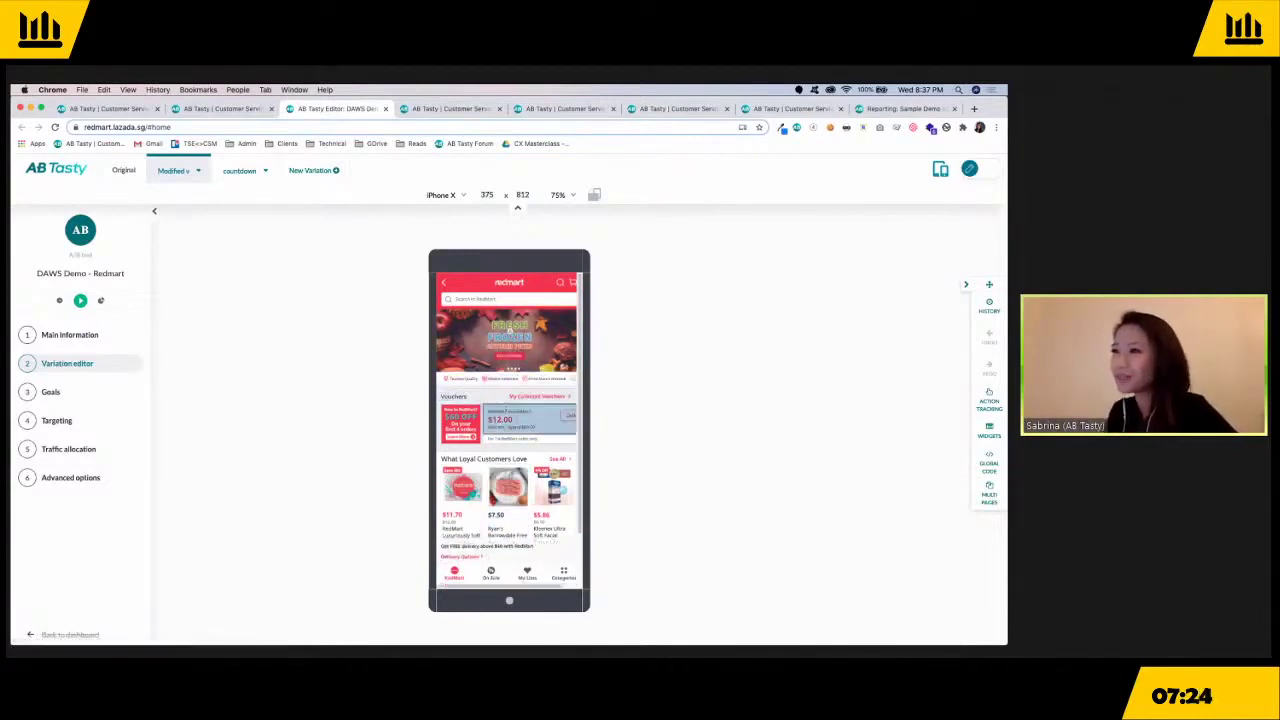
In the Redmart mobile page's modified variation, dismiss the voucher text's options and hide the main promotional banner image.
{"action": "left_click", "coordinate": [531, 414]}
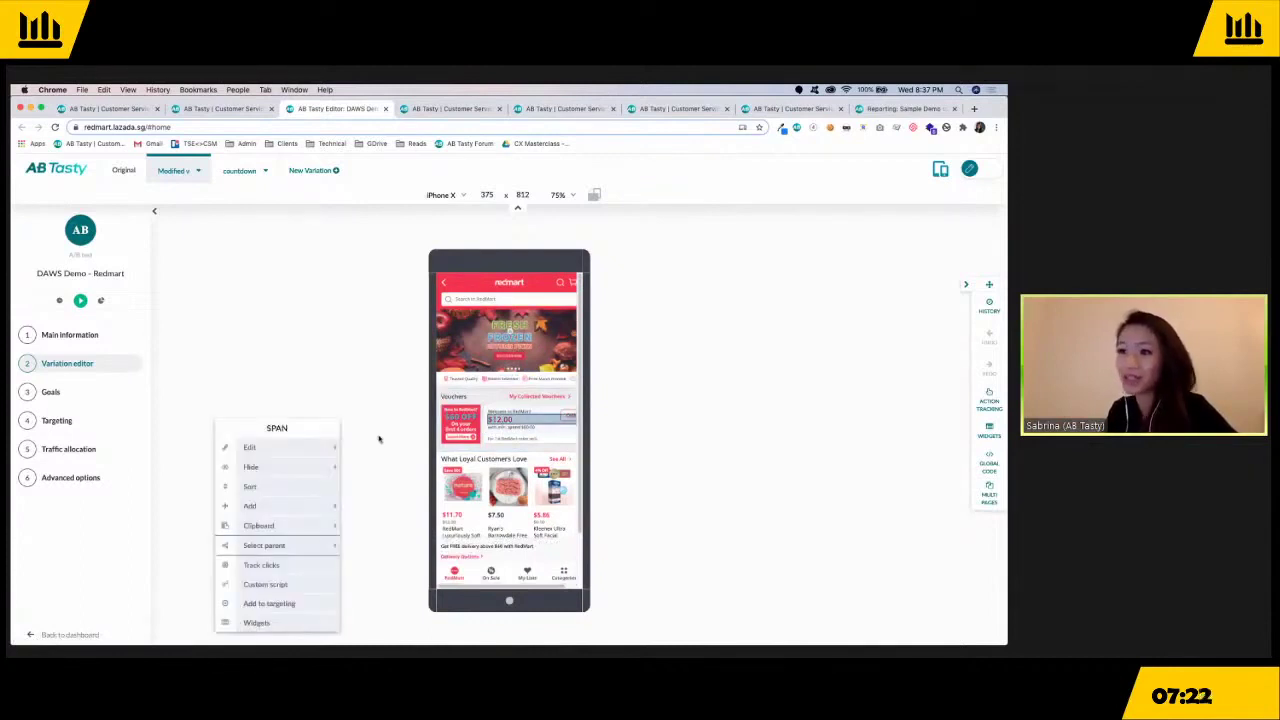
{"action": "key", "text": "Escape"}
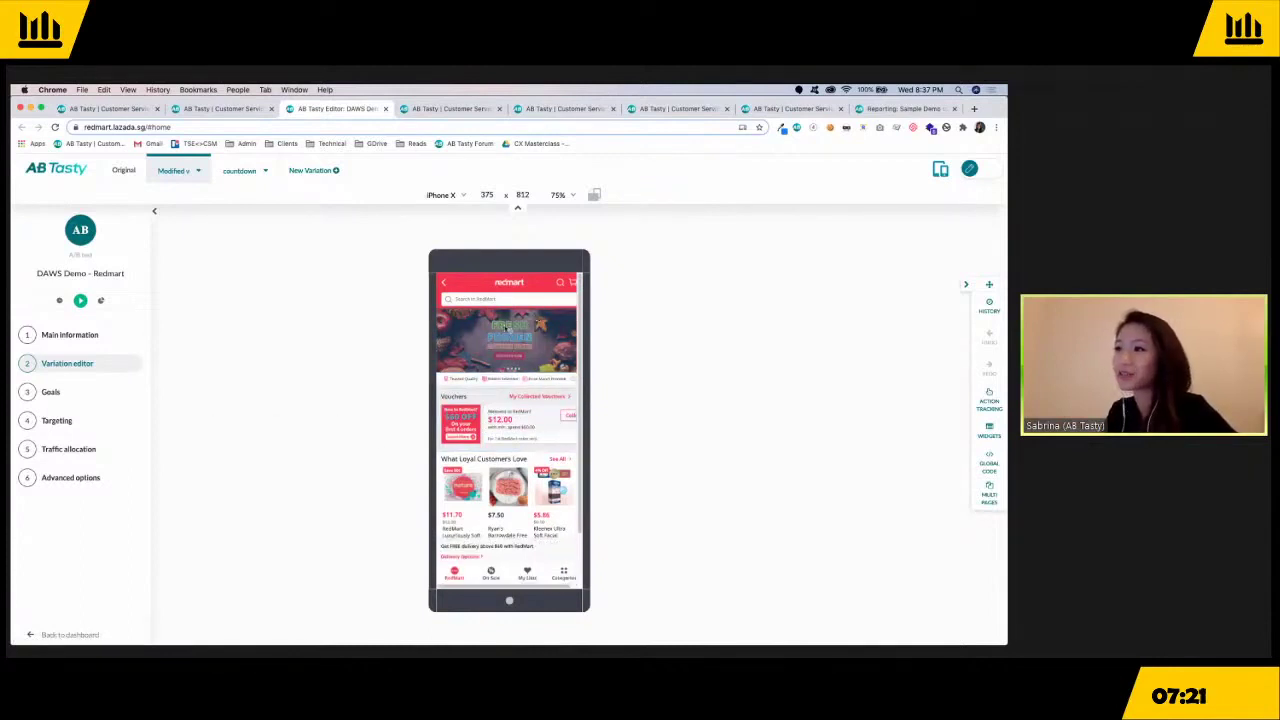
{"action": "left_click", "coordinate": [509, 340]}
{"action": "mouse_move", "coordinate": [300, 387]}
{"action": "left_click", "coordinate": [363, 387]}
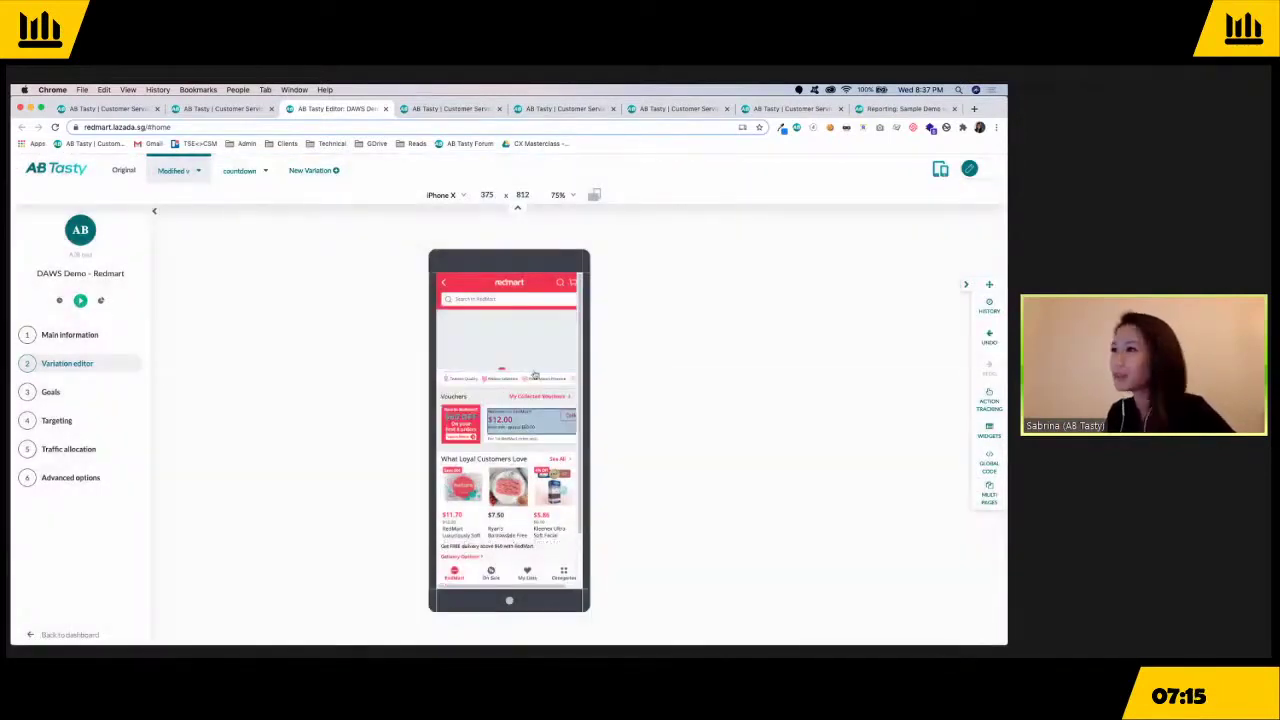
Hide the search bar element in the Redmart page header.
{"action": "left_click", "coordinate": [457, 312]}
{"action": "key", "text": "Escape"}
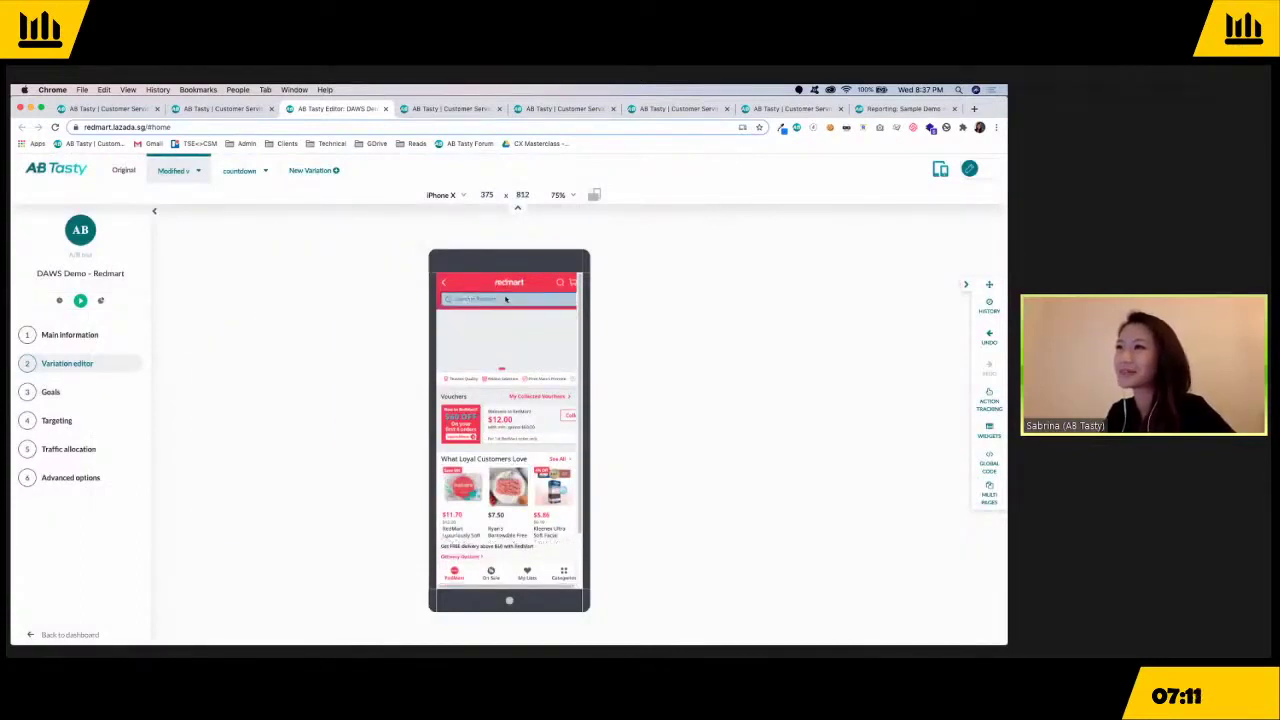
{"action": "left_click", "coordinate": [505, 298]}
{"action": "mouse_move", "coordinate": [268, 353]}
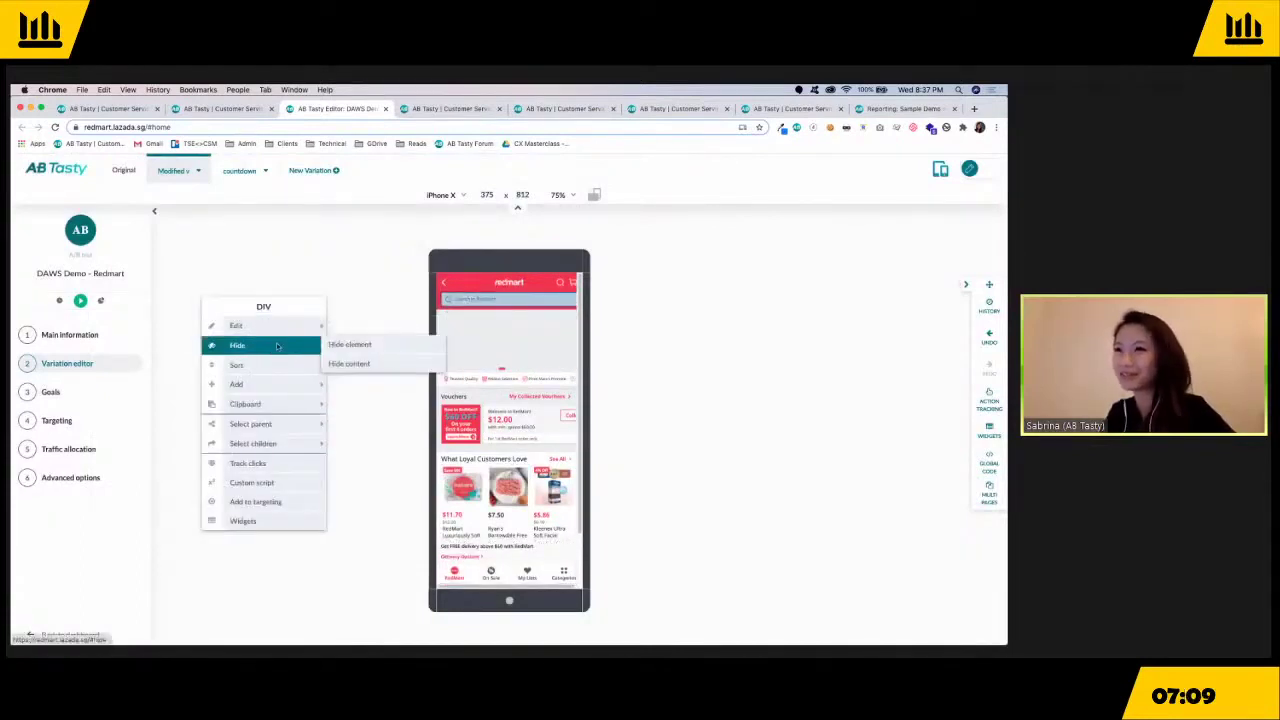
{"action": "left_click", "coordinate": [350, 344]}
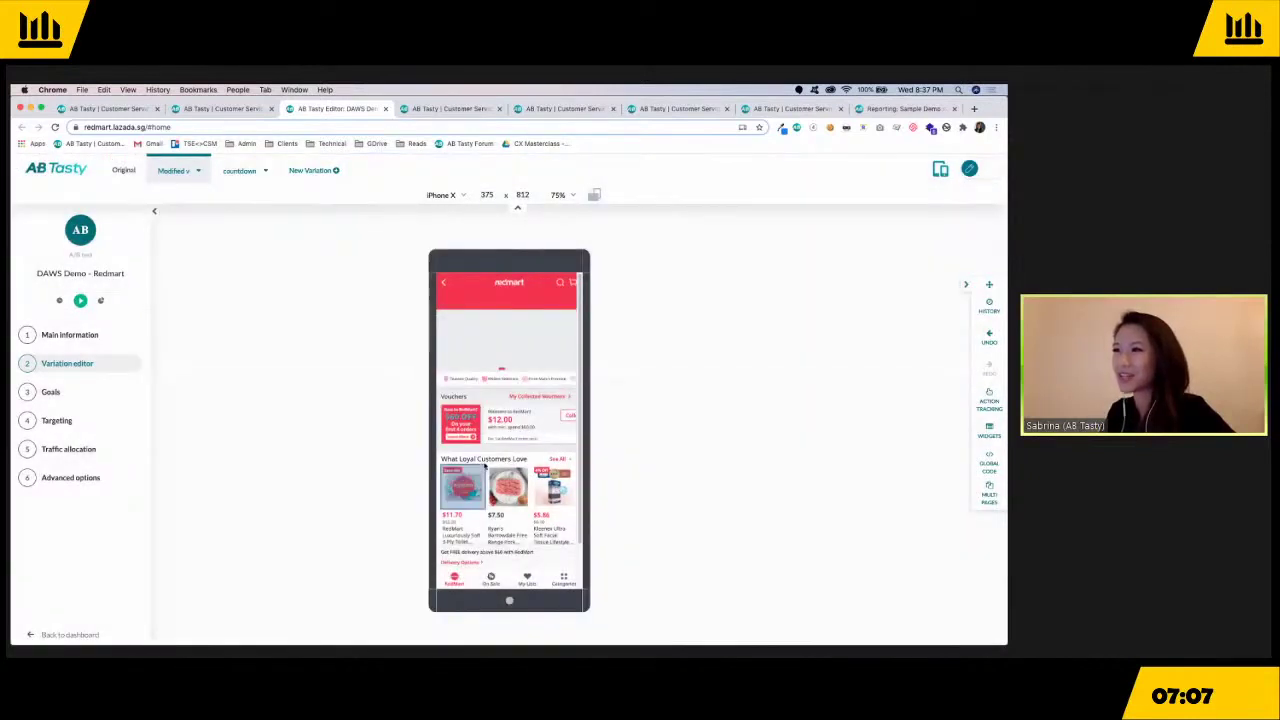
View the text style settings of the "What Loyal Customers Love" heading and close them without saving.
{"action": "left_click", "coordinate": [484, 458]}
{"action": "mouse_move", "coordinate": [195, 461]}
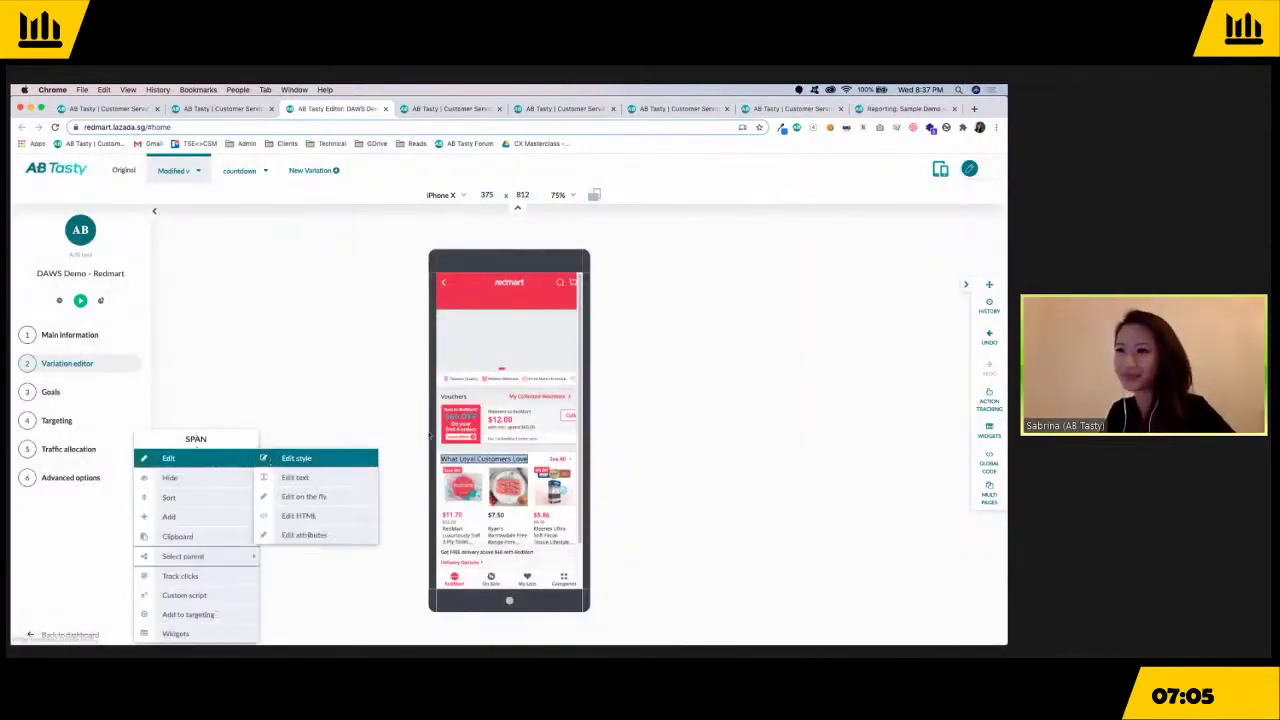
{"action": "left_click", "coordinate": [272, 461]}
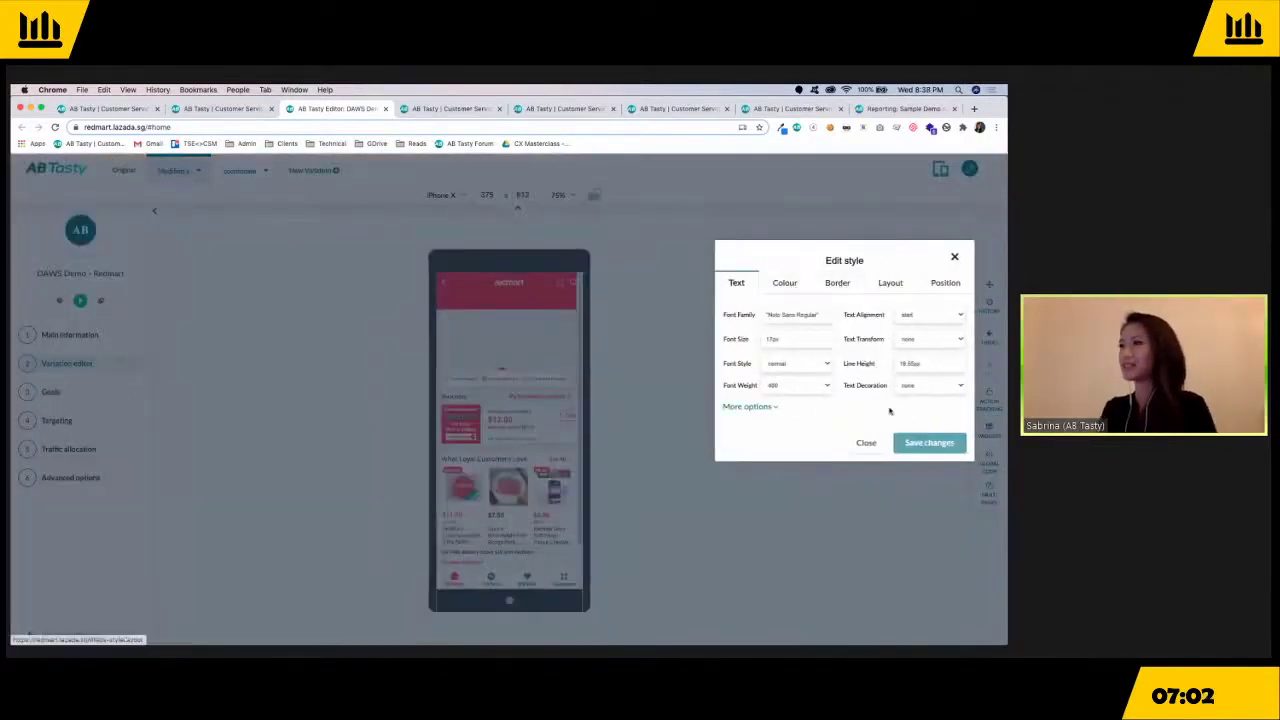
{"action": "left_click", "coordinate": [864, 443]}
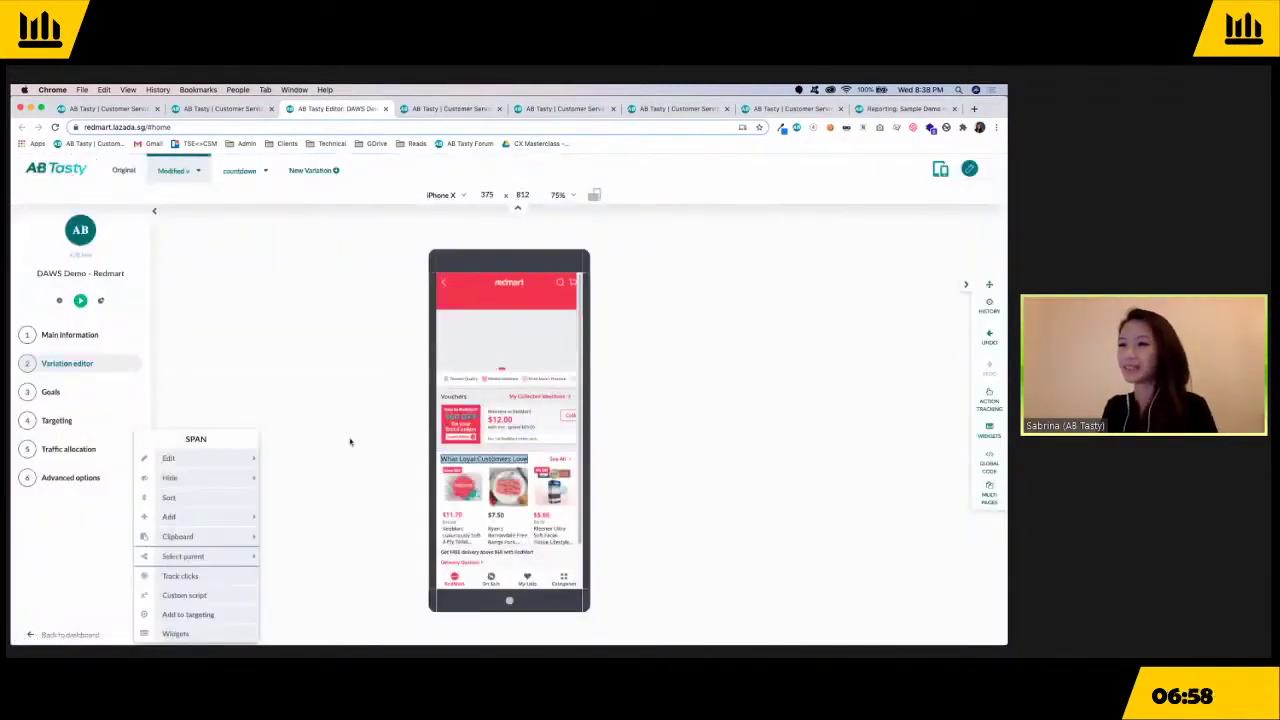
Replace the "What Loyal Customers Love" heading text with "Other people bought" and save the change.
{"action": "mouse_move", "coordinate": [265, 458]}
{"action": "left_click", "coordinate": [292, 477]}
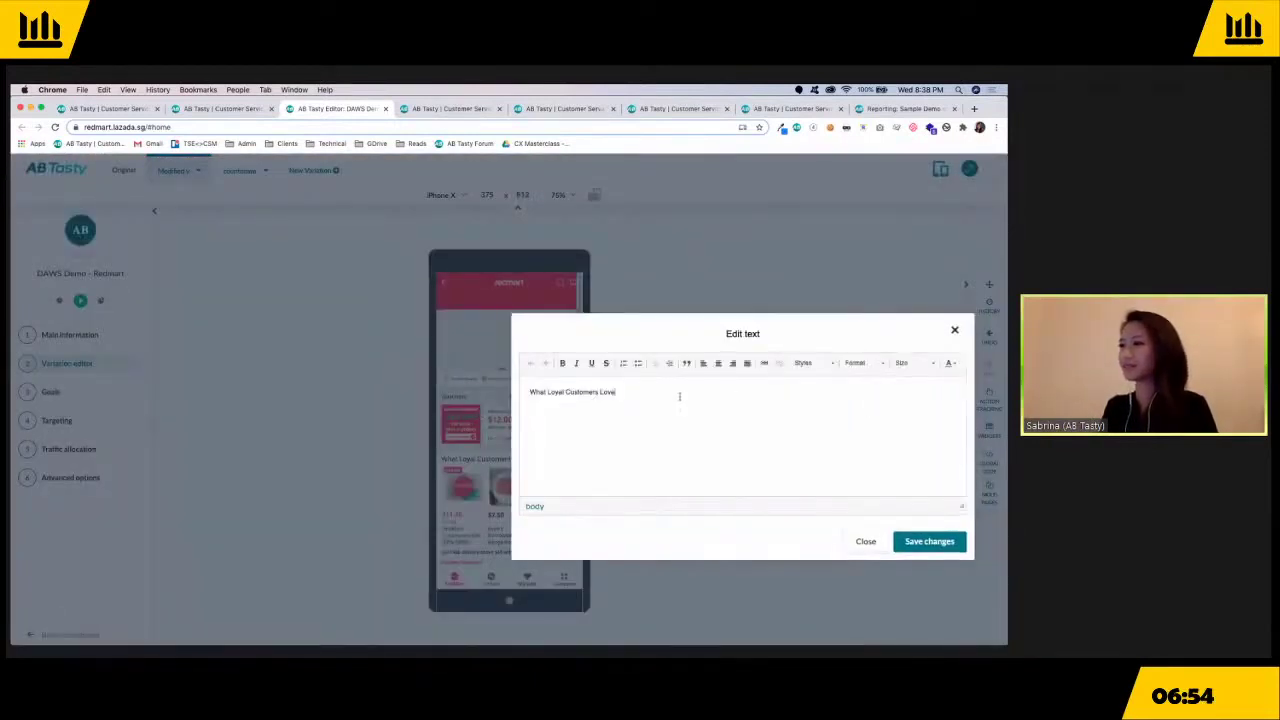
{"action": "left_click_drag", "start_coordinate": [681, 396], "coordinate": [503, 391]}
{"action": "type", "text": "Other p"}
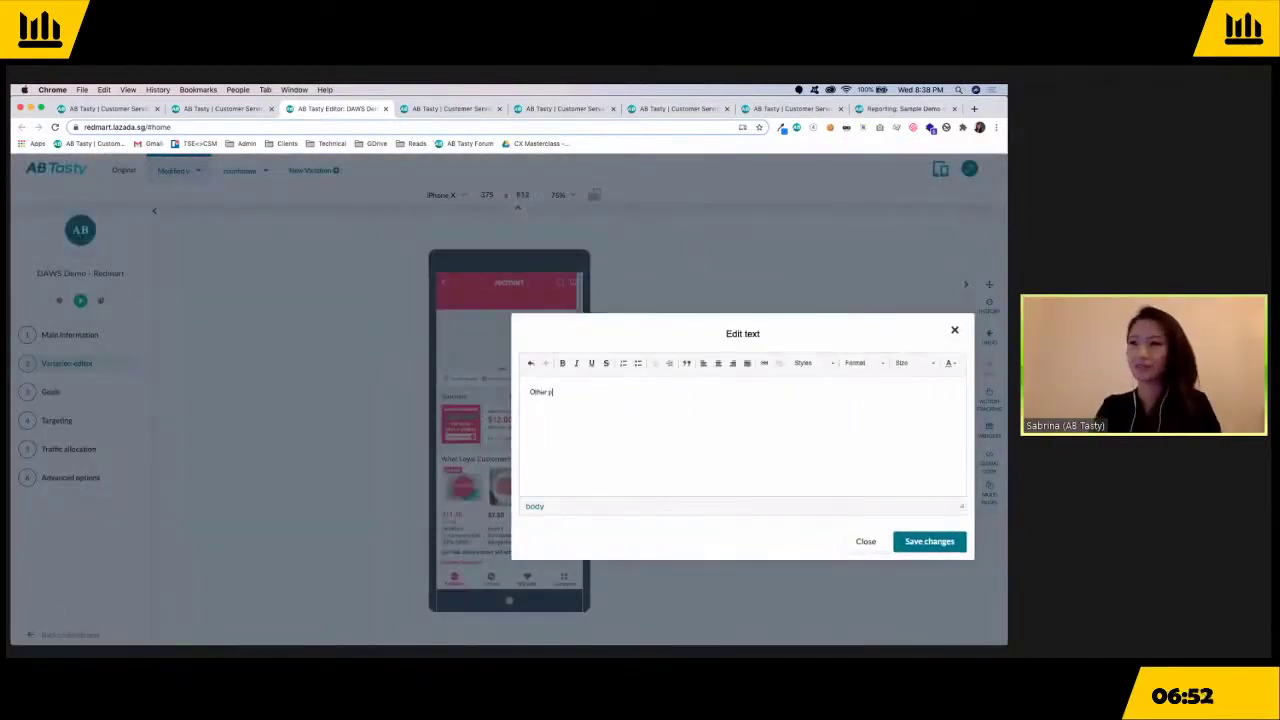
{"action": "type", "text": "eople"}
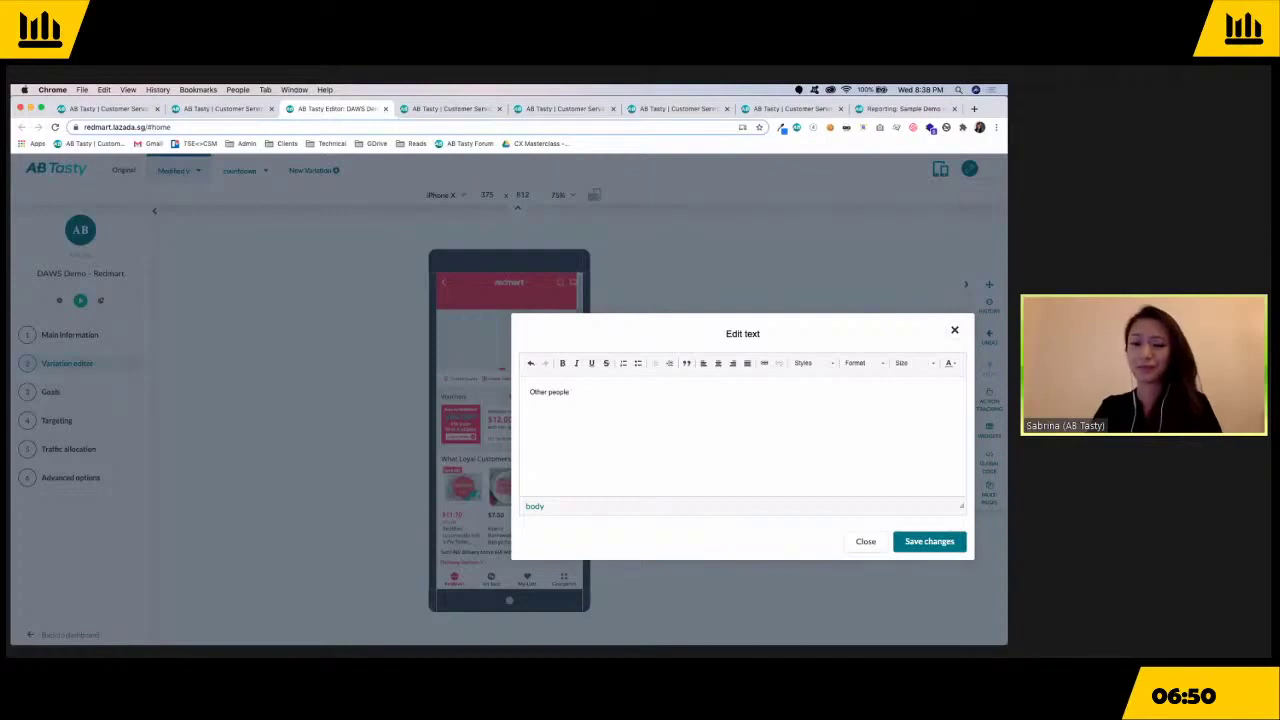
{"action": "type", "text": " bought"}
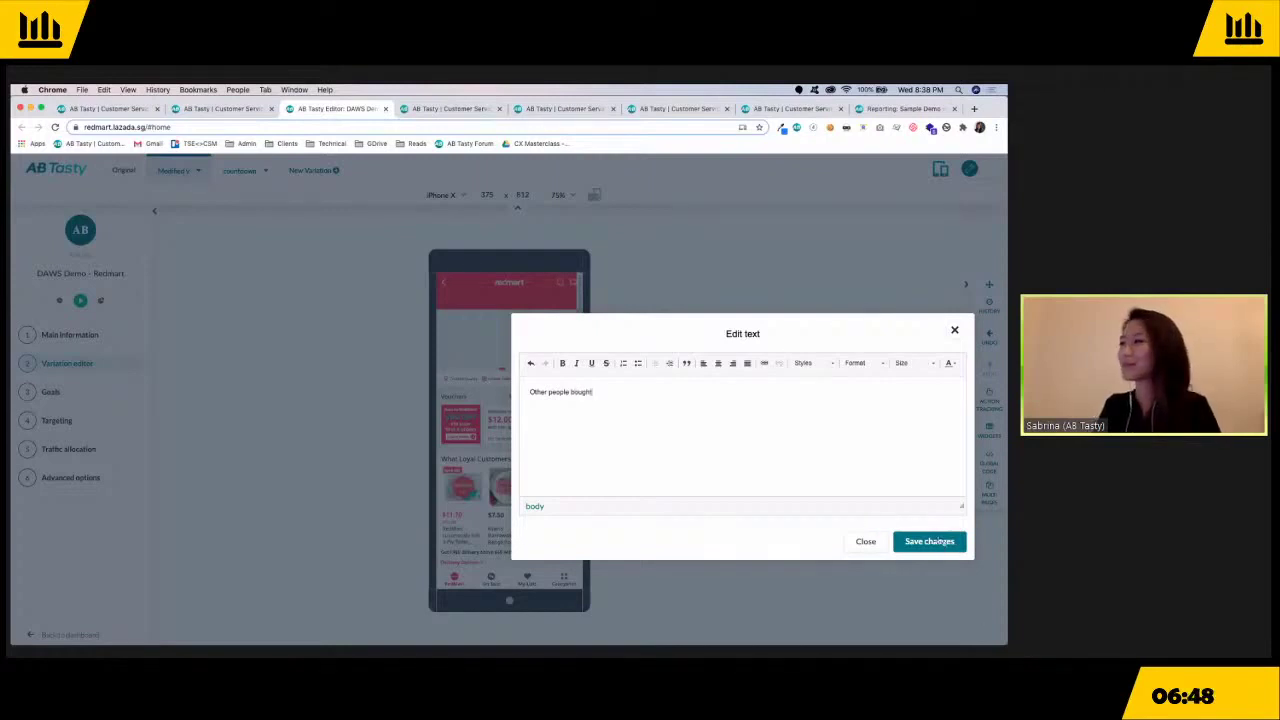
{"action": "left_click", "coordinate": [923, 541]}
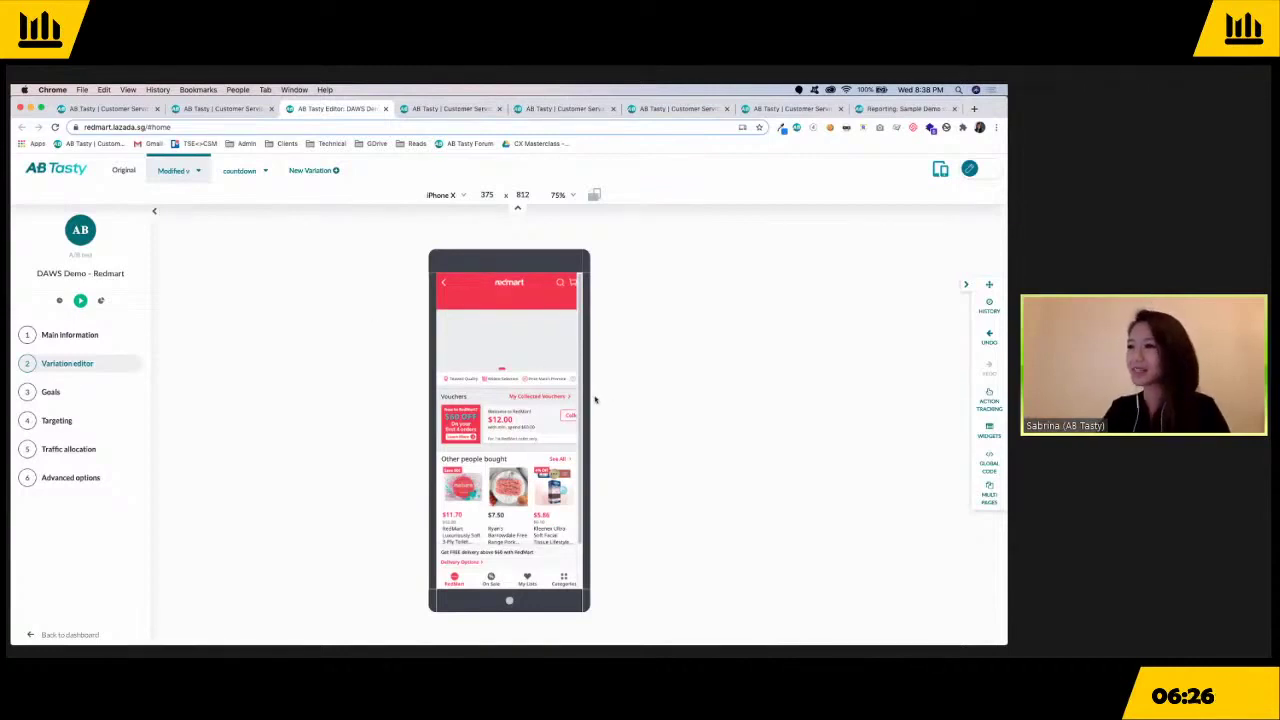
Sort the whole "Shop By Category" section above the "Other people bought" section and validate the modification.
{"action": "scroll", "coordinate": [535, 453], "scroll_direction": "down", "scroll_amount": 5}
{"action": "left_click", "coordinate": [535, 453]}
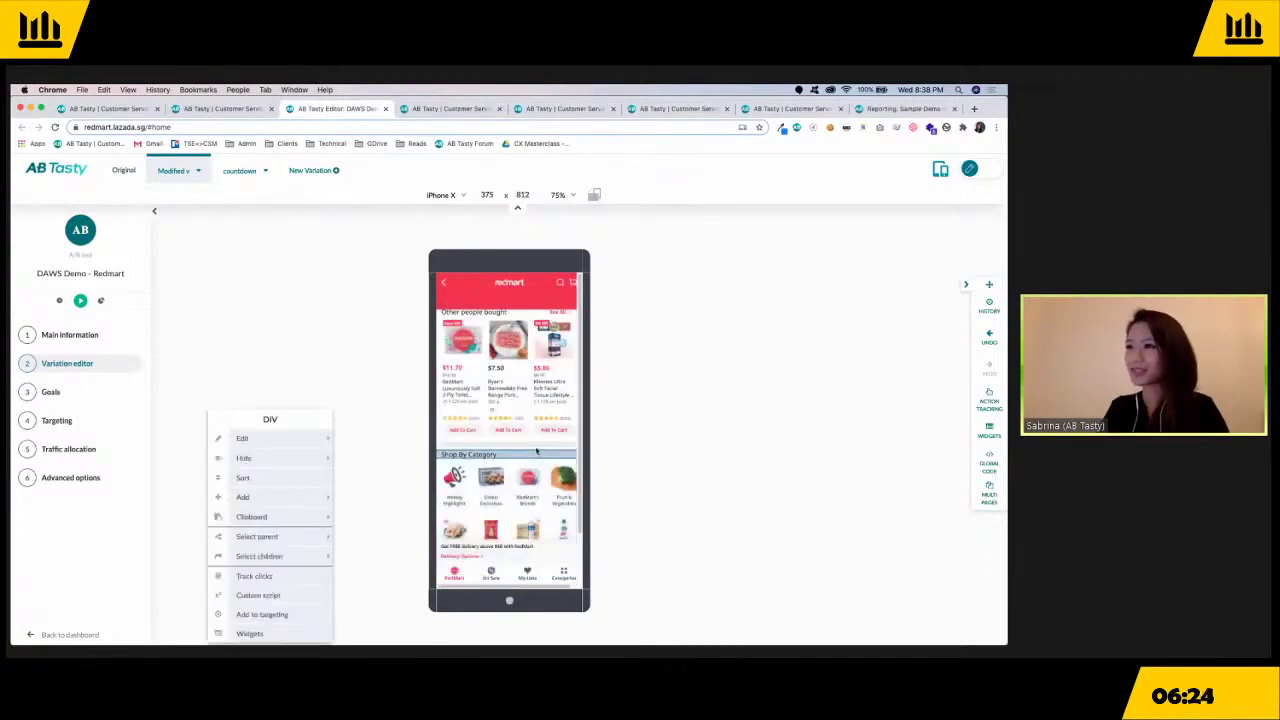
{"action": "left_click", "coordinate": [535, 453]}
{"action": "left_click", "coordinate": [535, 453]}
{"action": "mouse_move", "coordinate": [312, 460]}
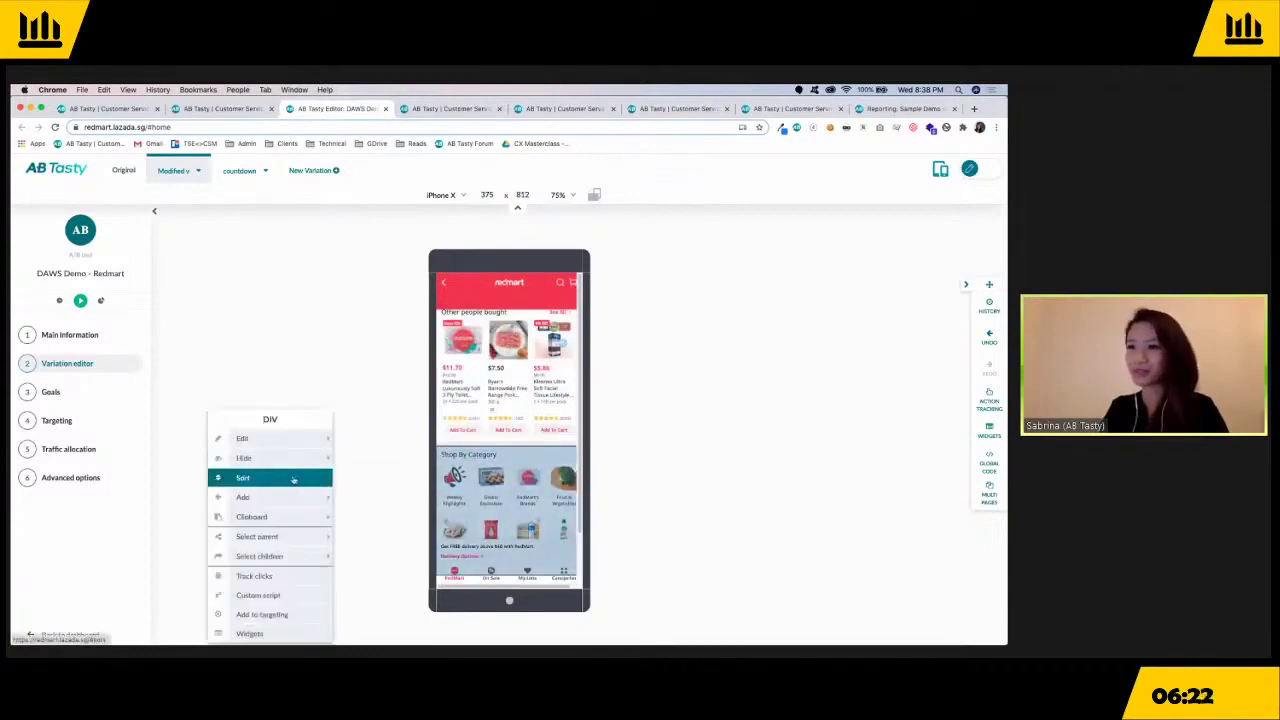
{"action": "left_click", "coordinate": [292, 479]}
{"action": "left_click_drag", "start_coordinate": [519, 453], "coordinate": [506, 322]}
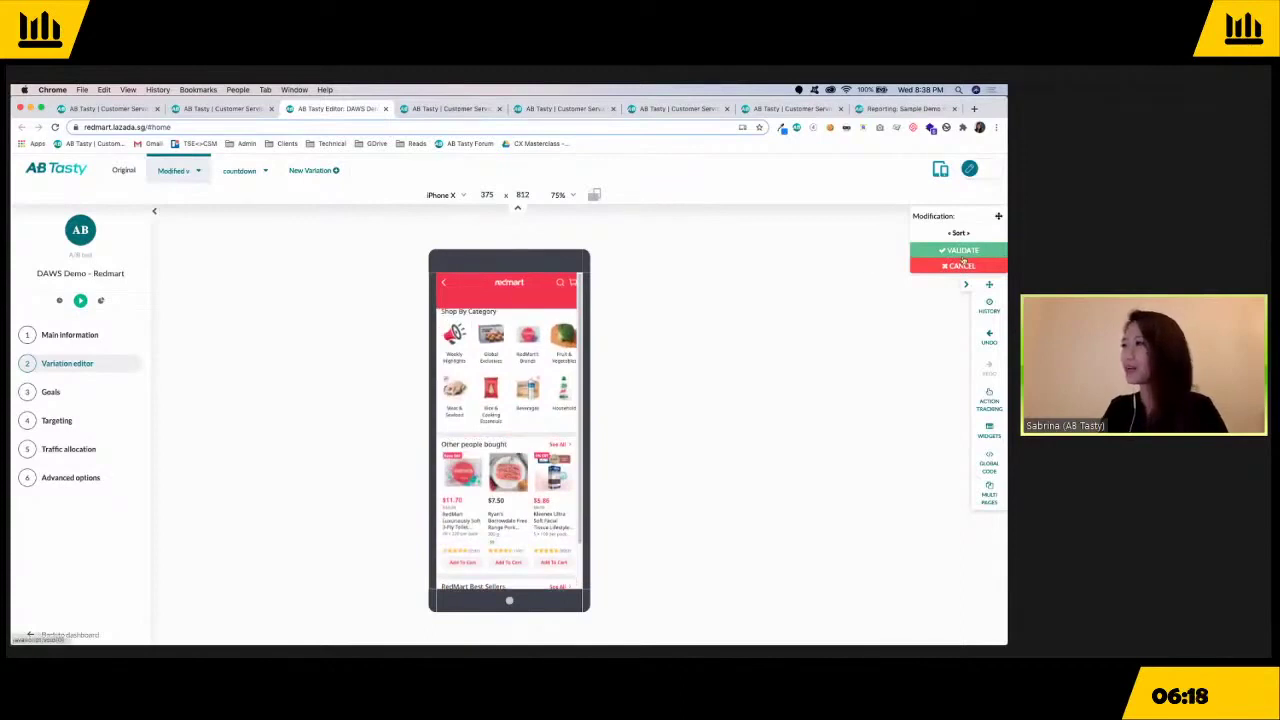
{"action": "left_click", "coordinate": [961, 252]}
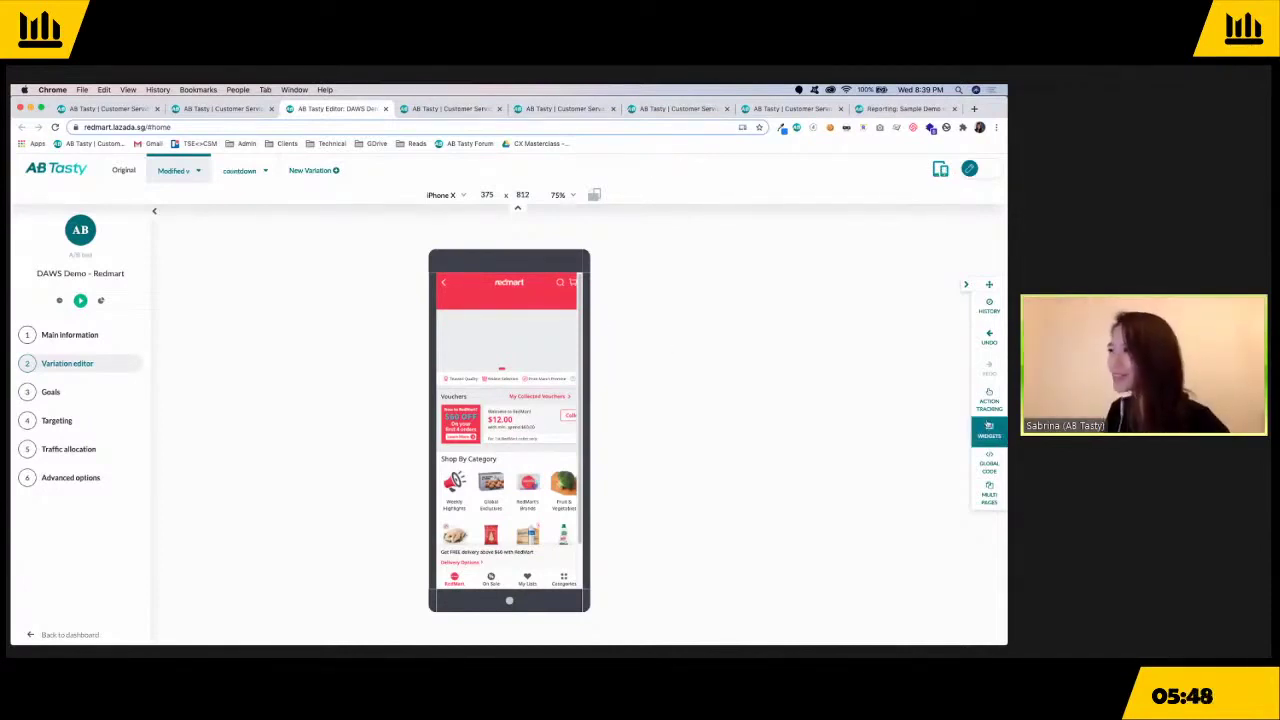
Browse the Dynamic Content, Promotional Content and Tracking widgets in the Widget Library, and close the library.
{"action": "left_click", "coordinate": [988, 434]}
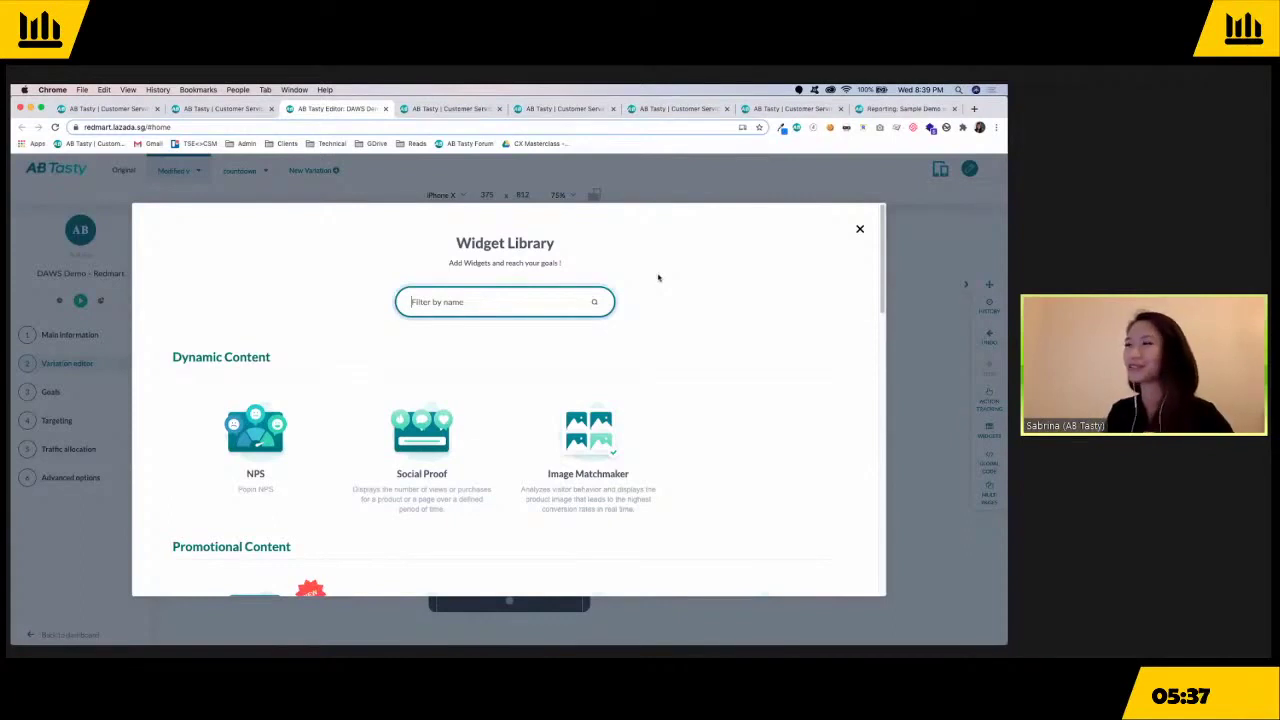
{"action": "scroll", "coordinate": [671, 292], "scroll_direction": "down", "scroll_amount": 3}
{"action": "scroll", "coordinate": [671, 292], "scroll_direction": "up", "scroll_amount": 3}
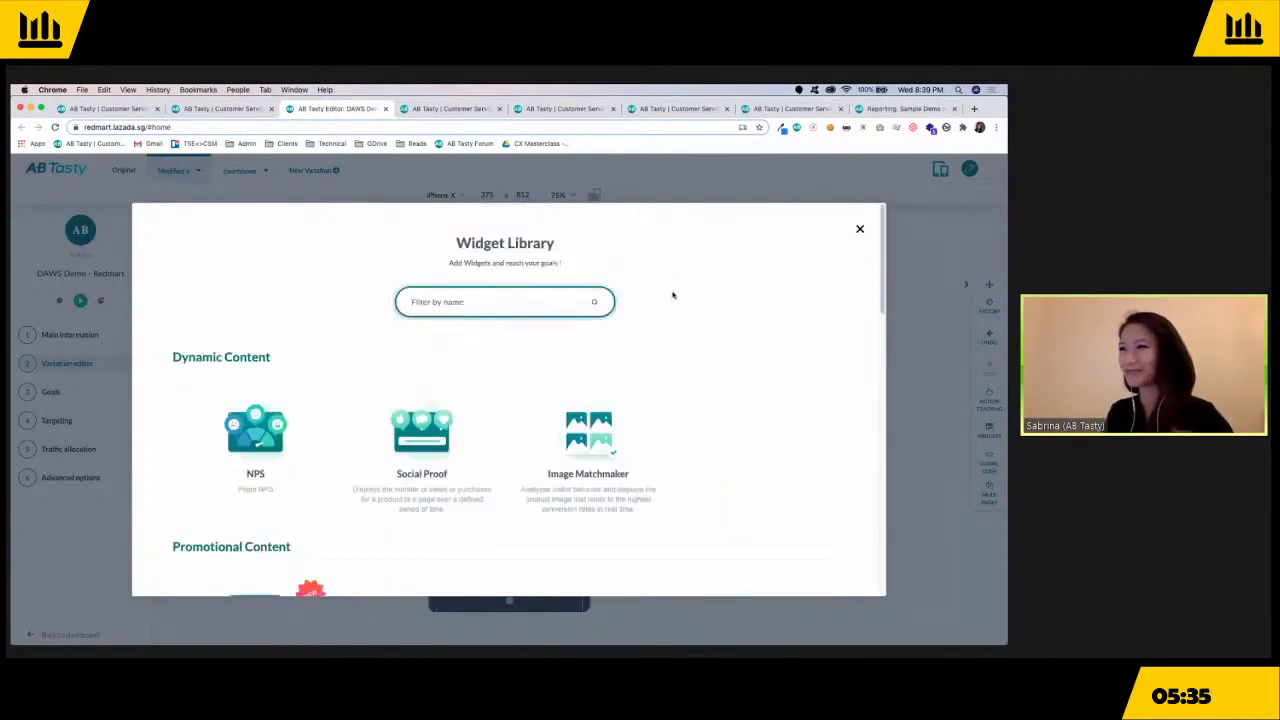
{"action": "scroll", "coordinate": [665, 300], "scroll_direction": "down", "scroll_amount": 2}
{"action": "scroll", "coordinate": [659, 303], "scroll_direction": "down", "scroll_amount": 3}
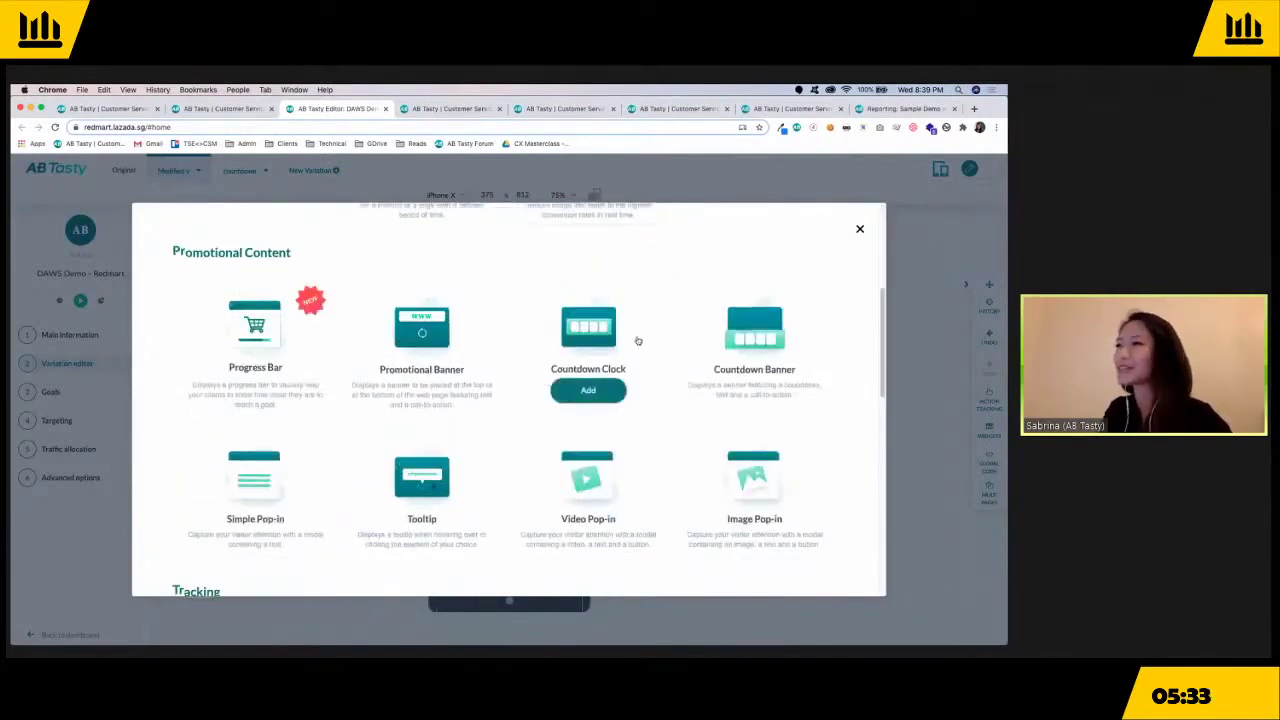
{"action": "scroll", "coordinate": [613, 424], "scroll_direction": "down", "scroll_amount": 2}
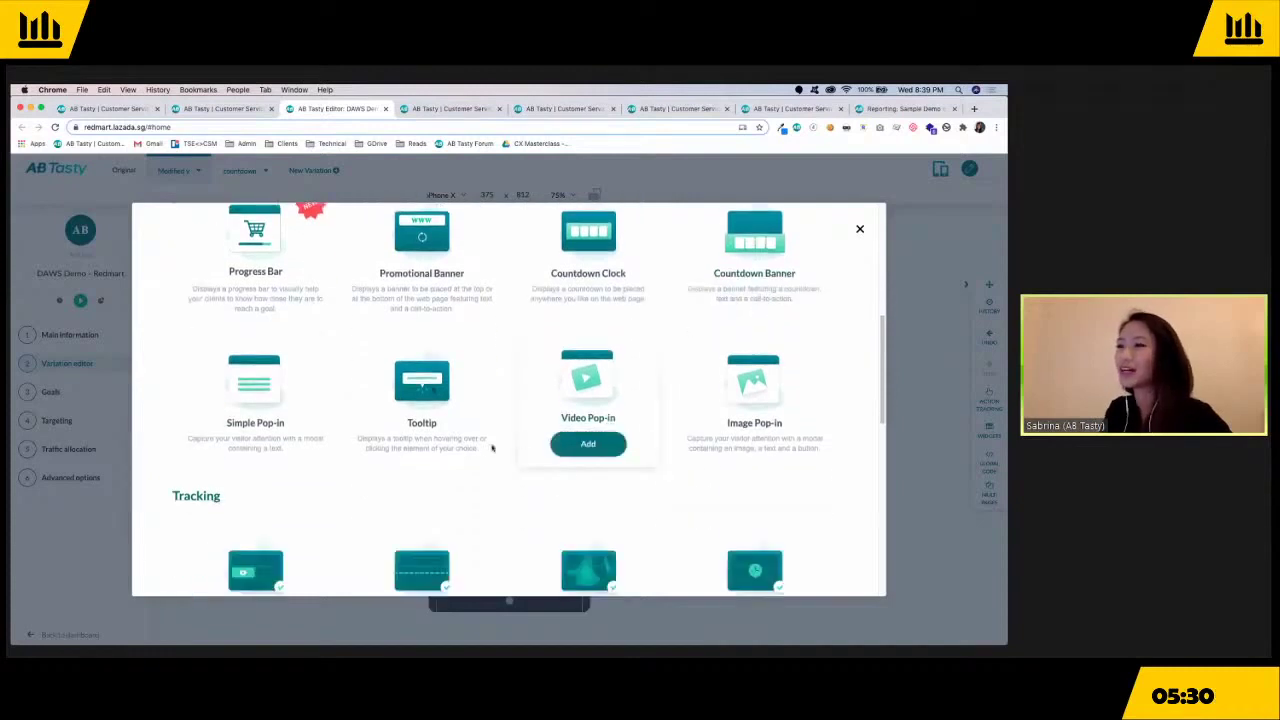
{"action": "scroll", "coordinate": [403, 435], "scroll_direction": "down", "scroll_amount": 1}
{"action": "scroll", "coordinate": [290, 445], "scroll_direction": "up", "scroll_amount": 2}
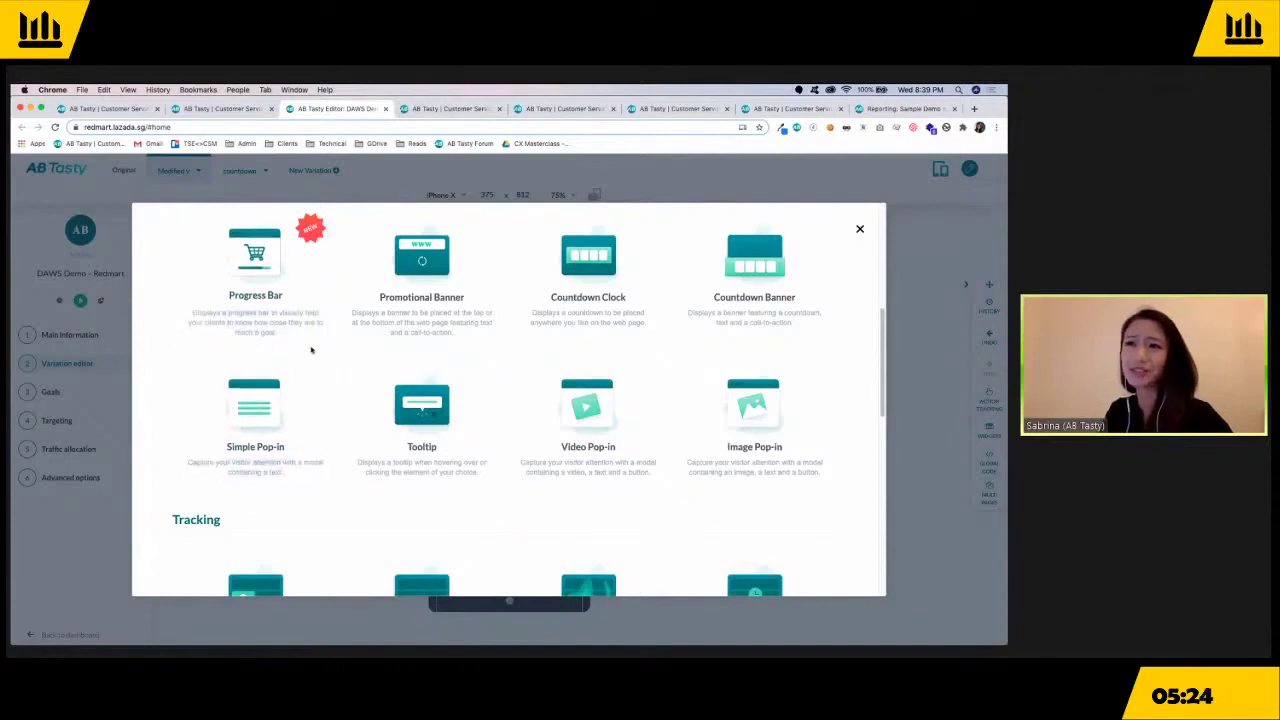
{"action": "left_click", "coordinate": [859, 229]}
Switch to the countdown variation to view its 11.11 sale countdown and open the variation's options.
{"action": "left_click", "coordinate": [245, 171]}
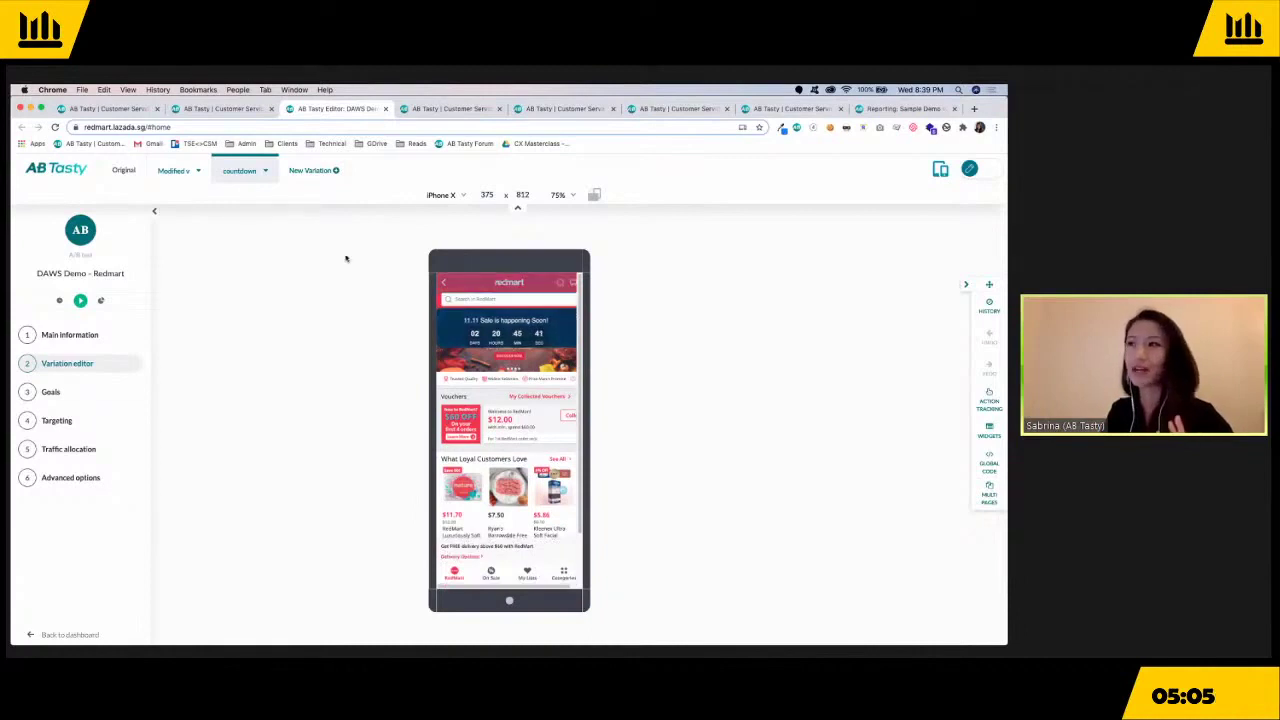
{"action": "left_click", "coordinate": [266, 174]}
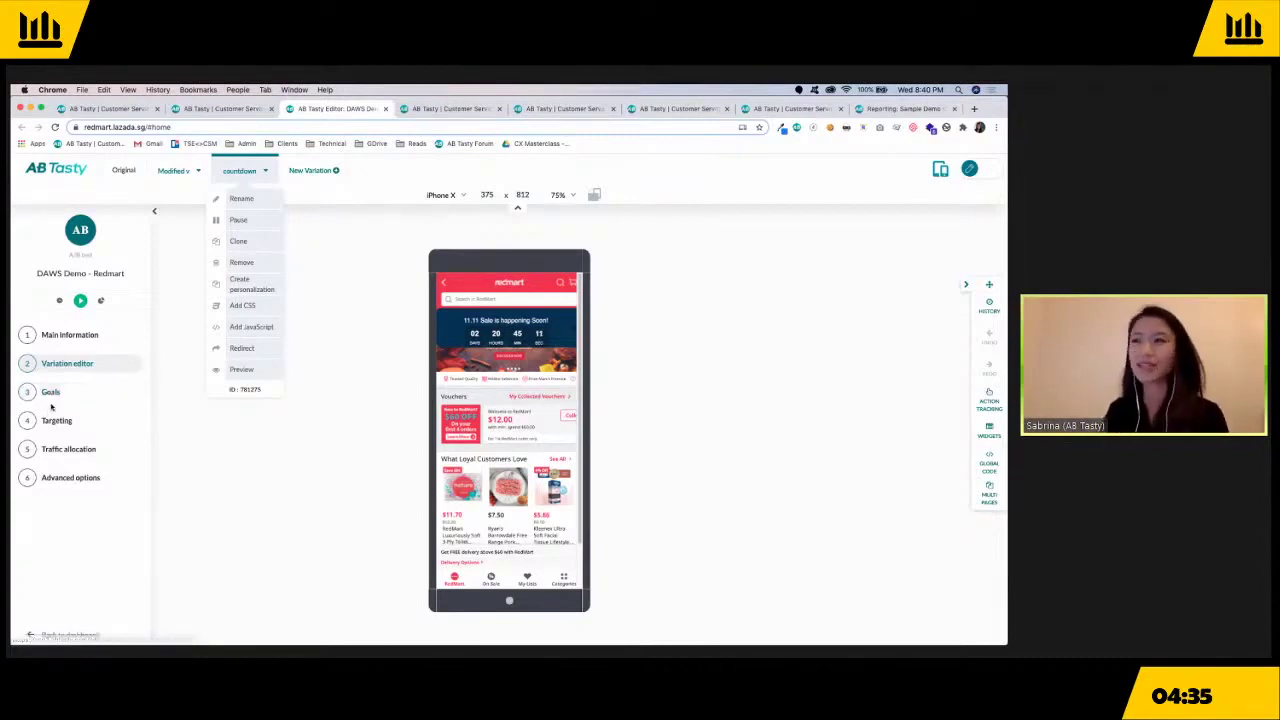
Switch to the campaign's Goals Setup, view the page tracking options, and add the "Clicks - Categories" action tracking as primary goal.
{"action": "left_click", "coordinate": [405, 109]}
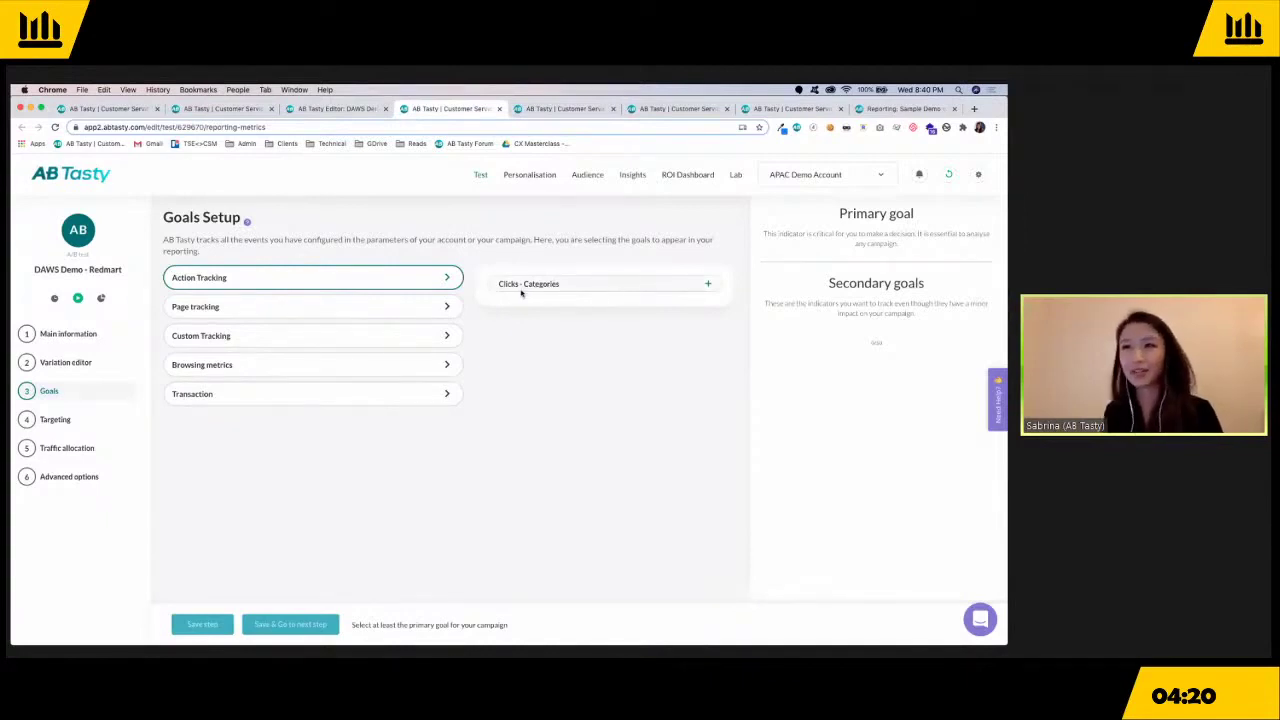
{"action": "left_click", "coordinate": [330, 313]}
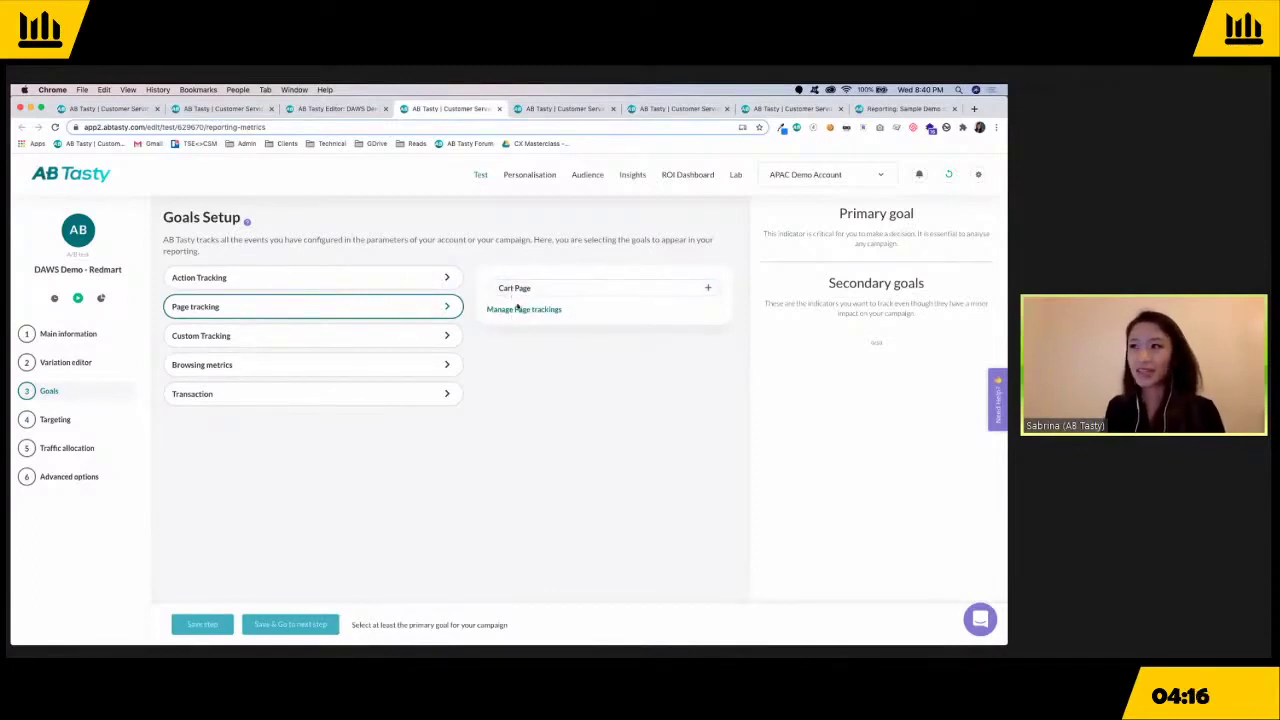
{"action": "left_click", "coordinate": [290, 277]}
{"action": "left_click", "coordinate": [608, 289]}
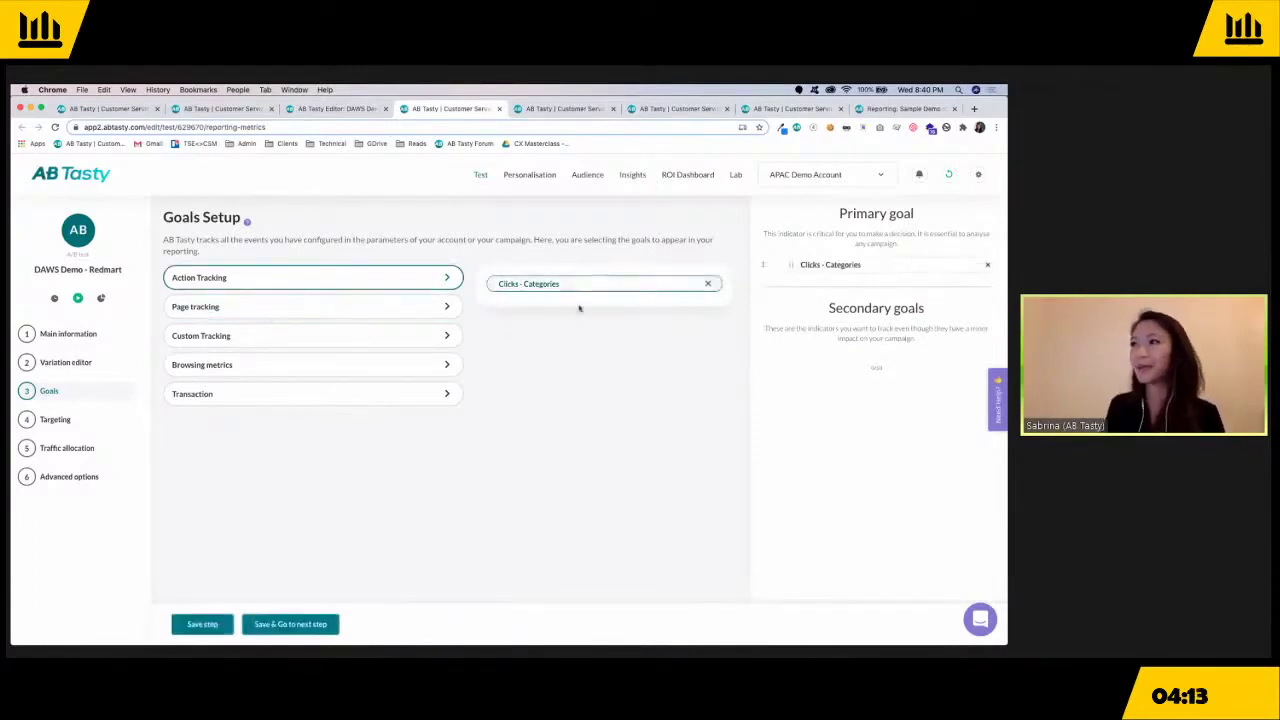
Review the page and custom tracking options and add the Bounce rate browsing metric as a secondary goal.
{"action": "left_click", "coordinate": [383, 310]}
{"action": "left_click", "coordinate": [380, 340]}
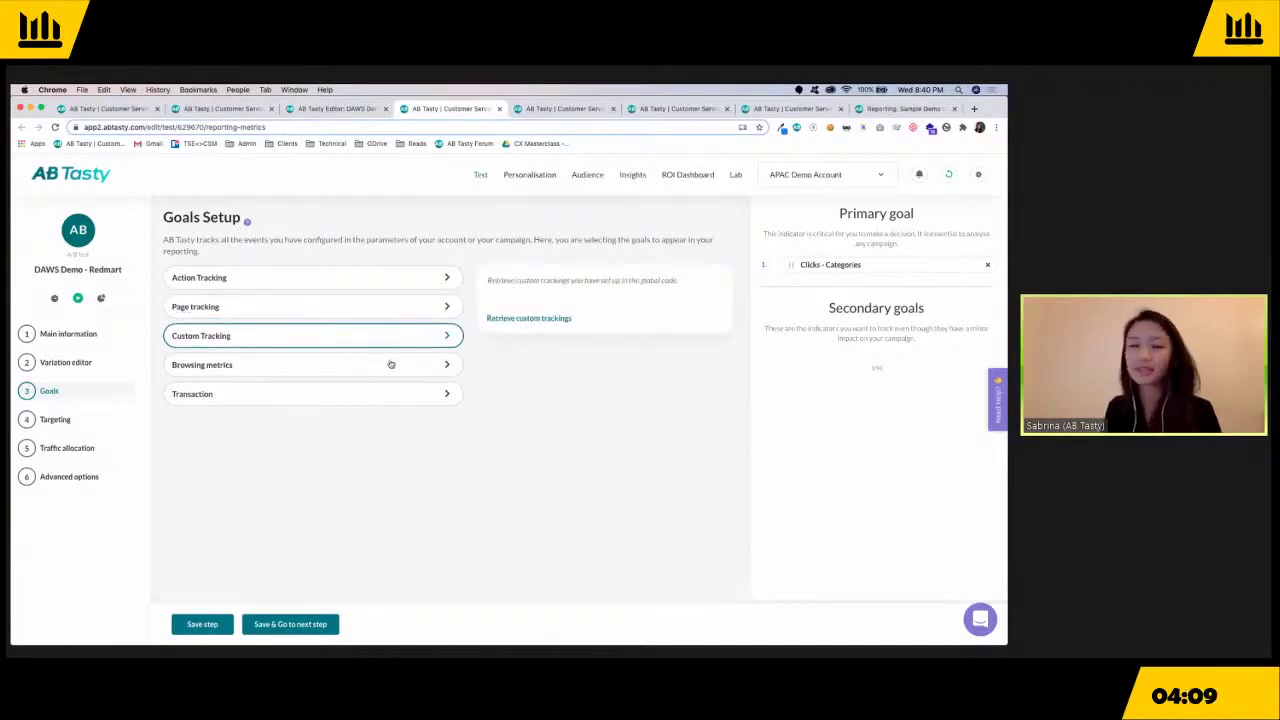
{"action": "left_click", "coordinate": [390, 365]}
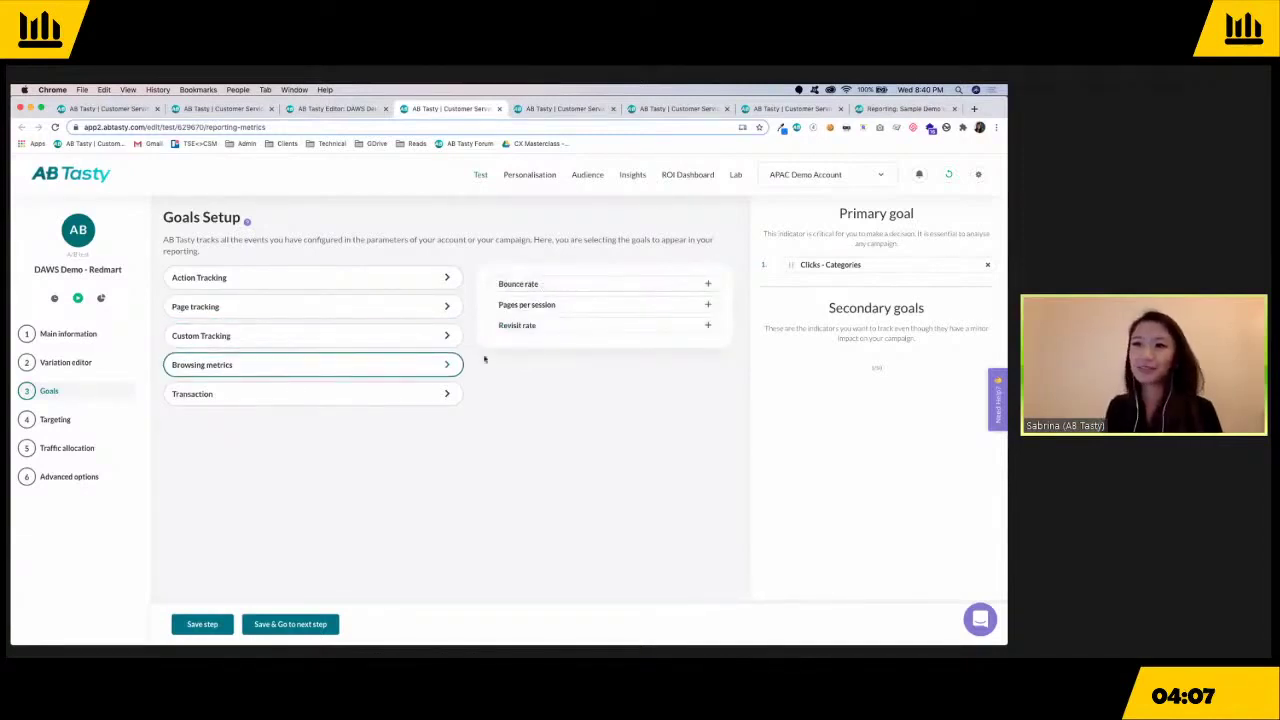
{"action": "left_click", "coordinate": [528, 287]}
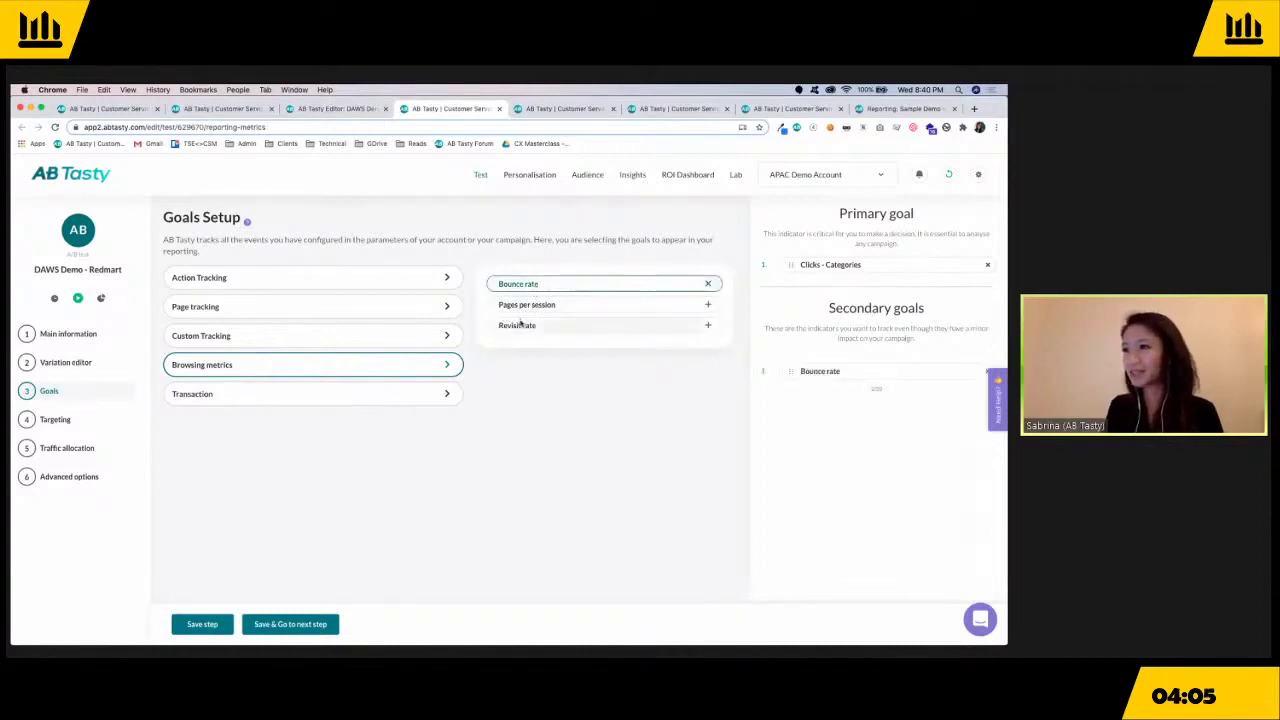
Add the Pages per session browsing metric and the Purchase transaction as secondary goals, and save the goals step.
{"action": "left_click", "coordinate": [527, 304]}
{"action": "left_click", "coordinate": [355, 394]}
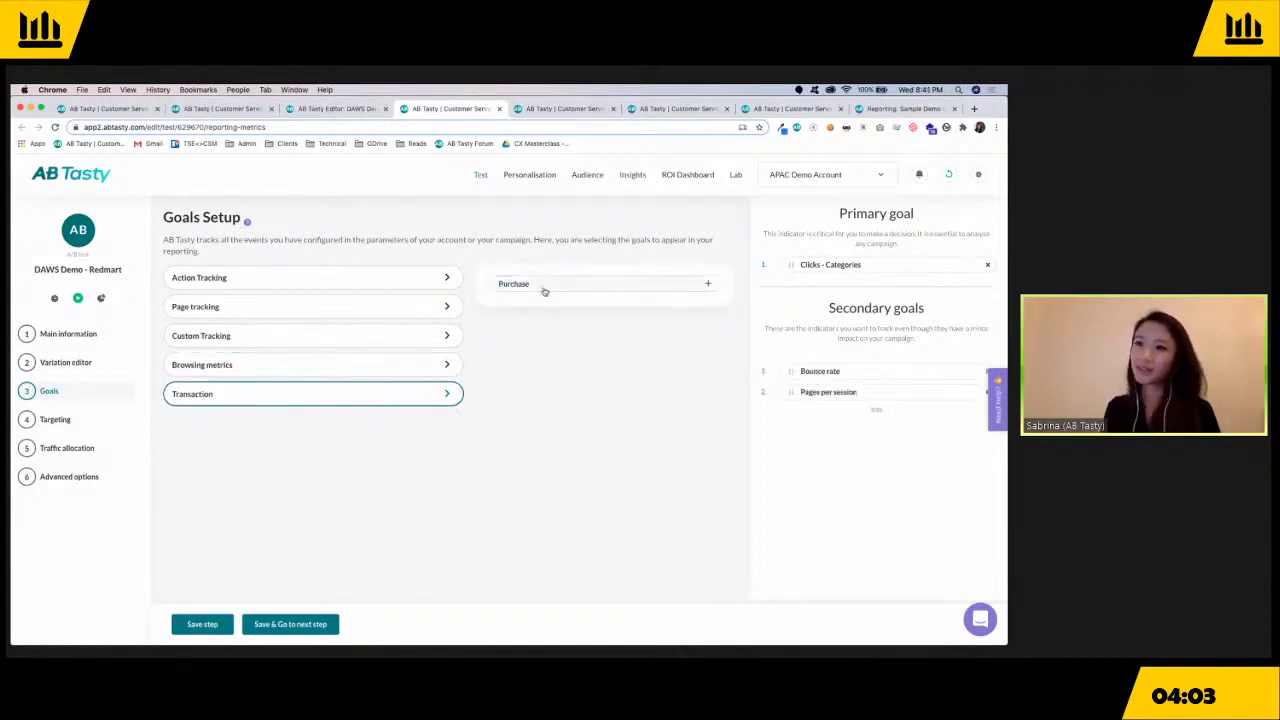
{"action": "left_click", "coordinate": [544, 287]}
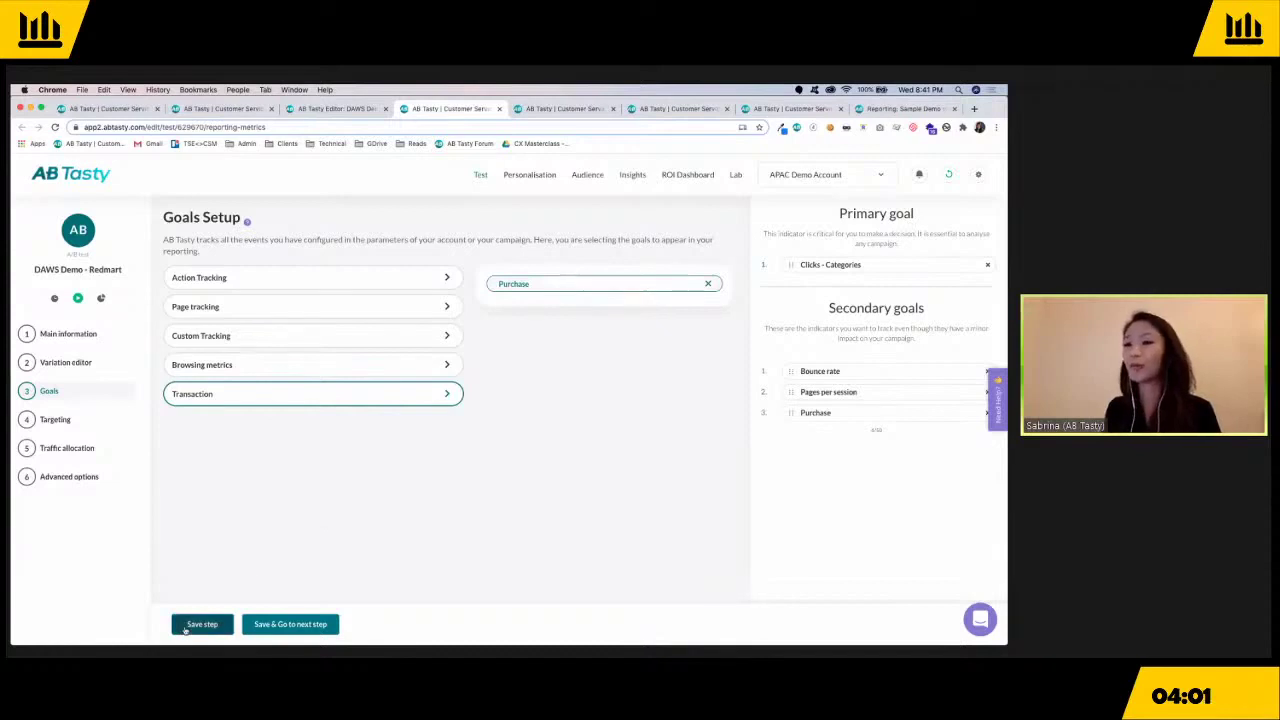
{"action": "left_click", "coordinate": [201, 624]}
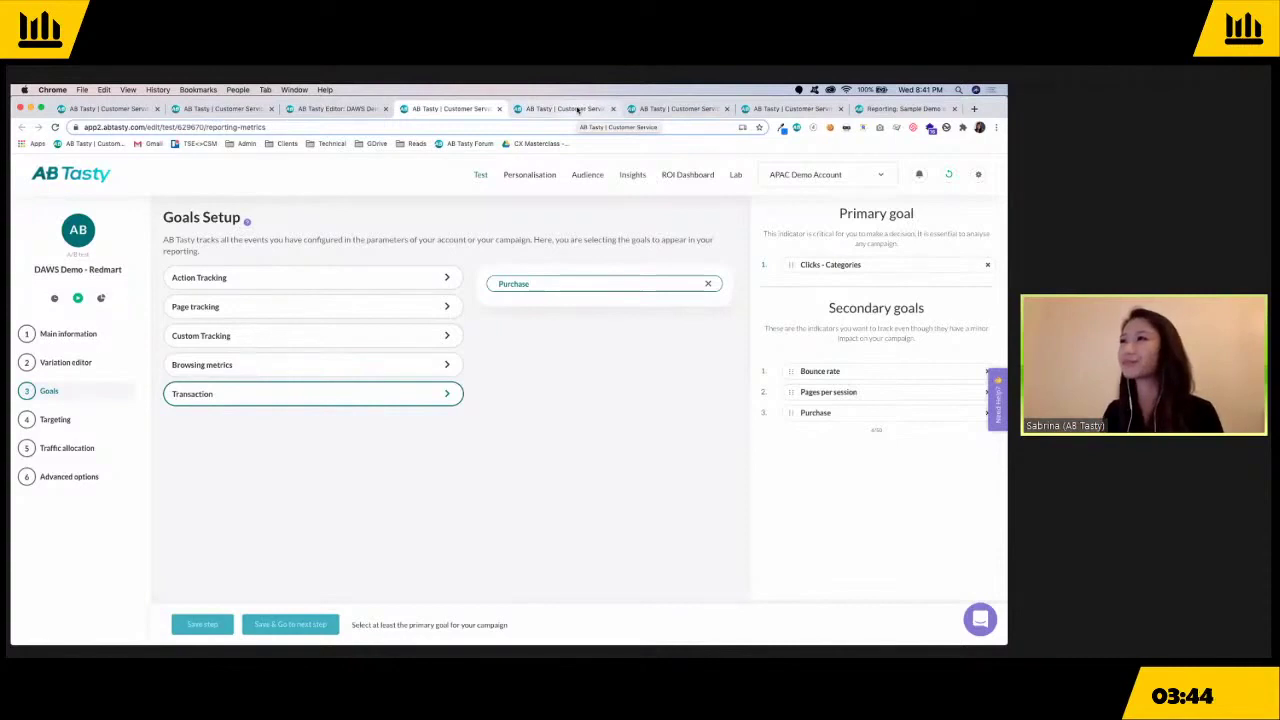
Switch to the campaign's targeting setup and select the "New visitors Singapore" segment for who will see the test.
{"action": "left_click", "coordinate": [578, 110]}
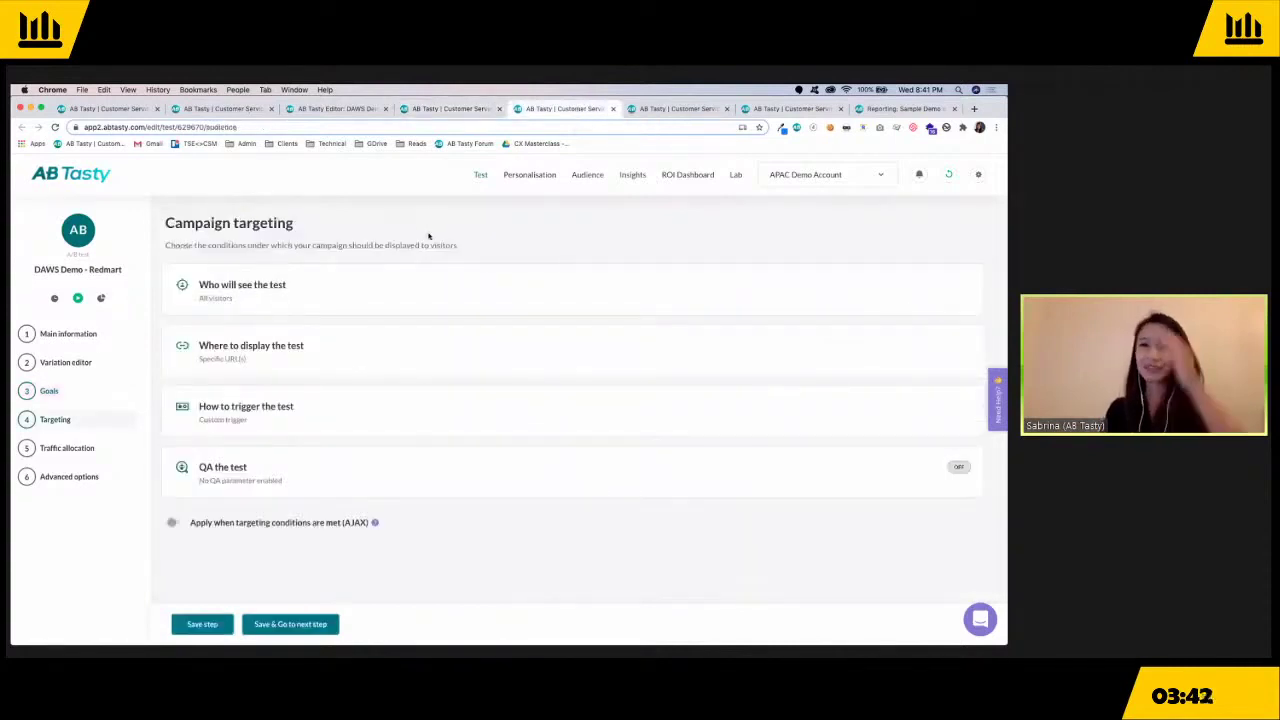
{"action": "left_click", "coordinate": [285, 290]}
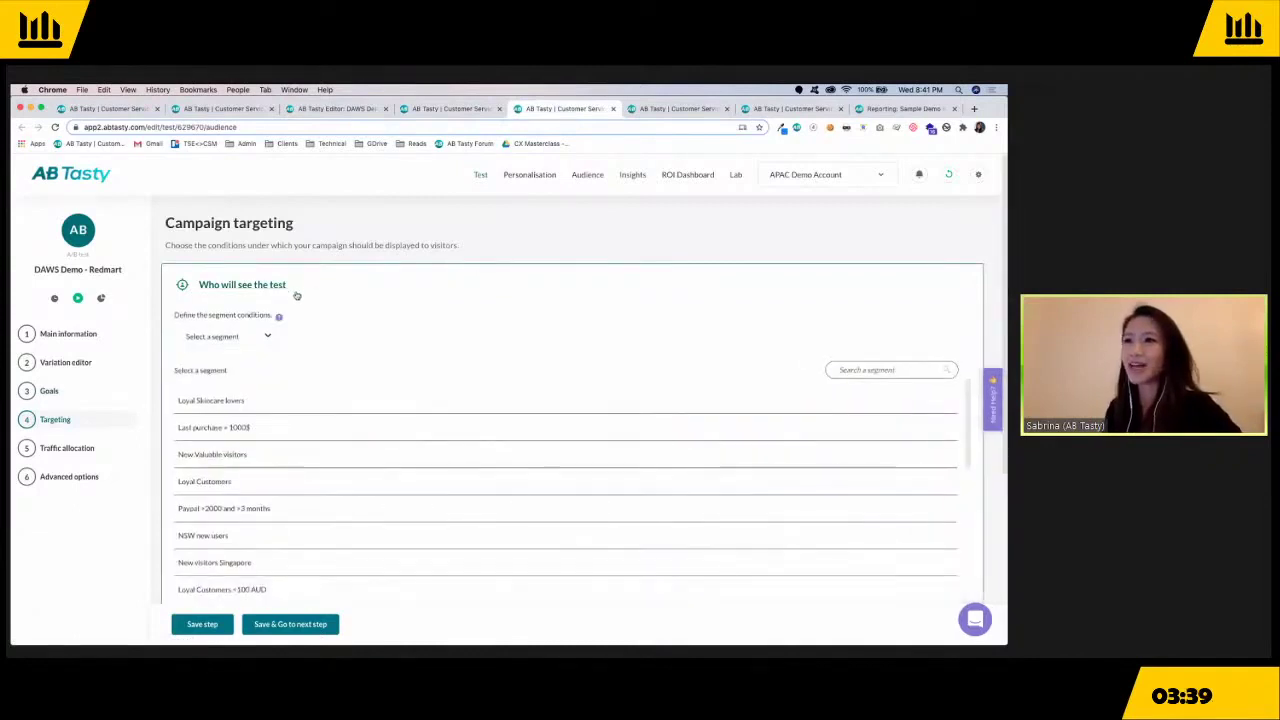
{"action": "left_click", "coordinate": [320, 285]}
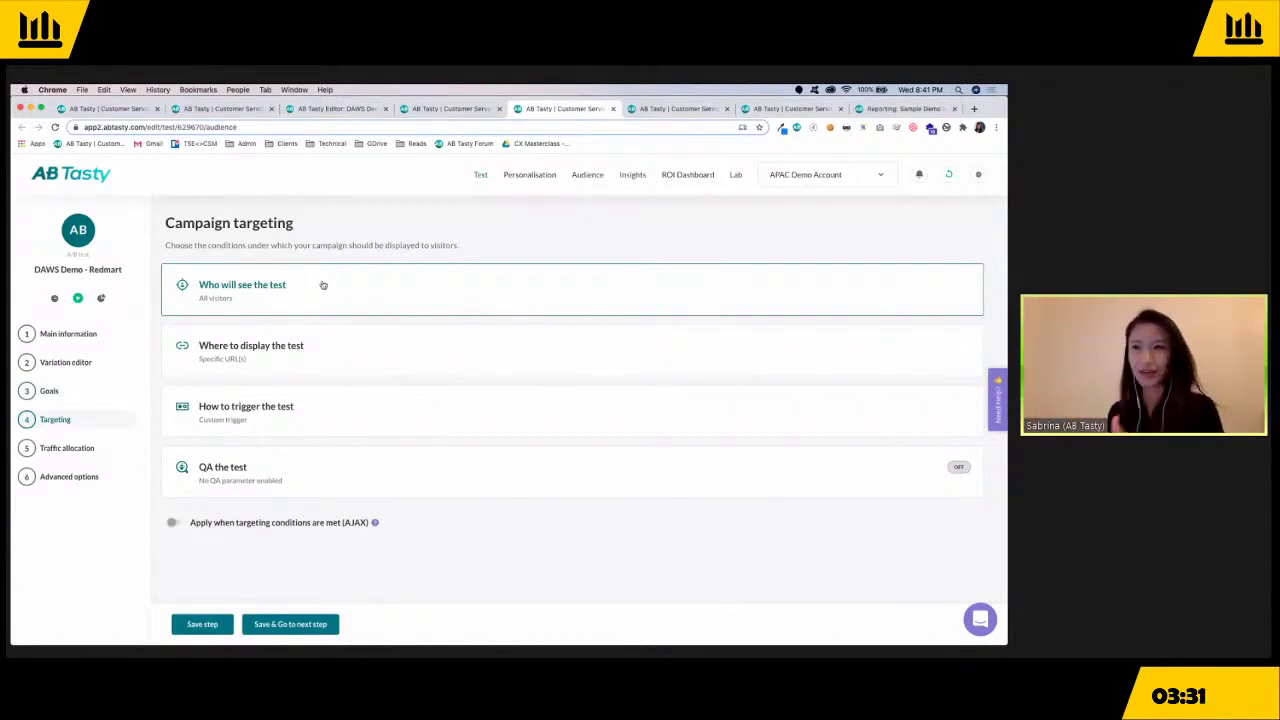
{"action": "left_click", "coordinate": [242, 290]}
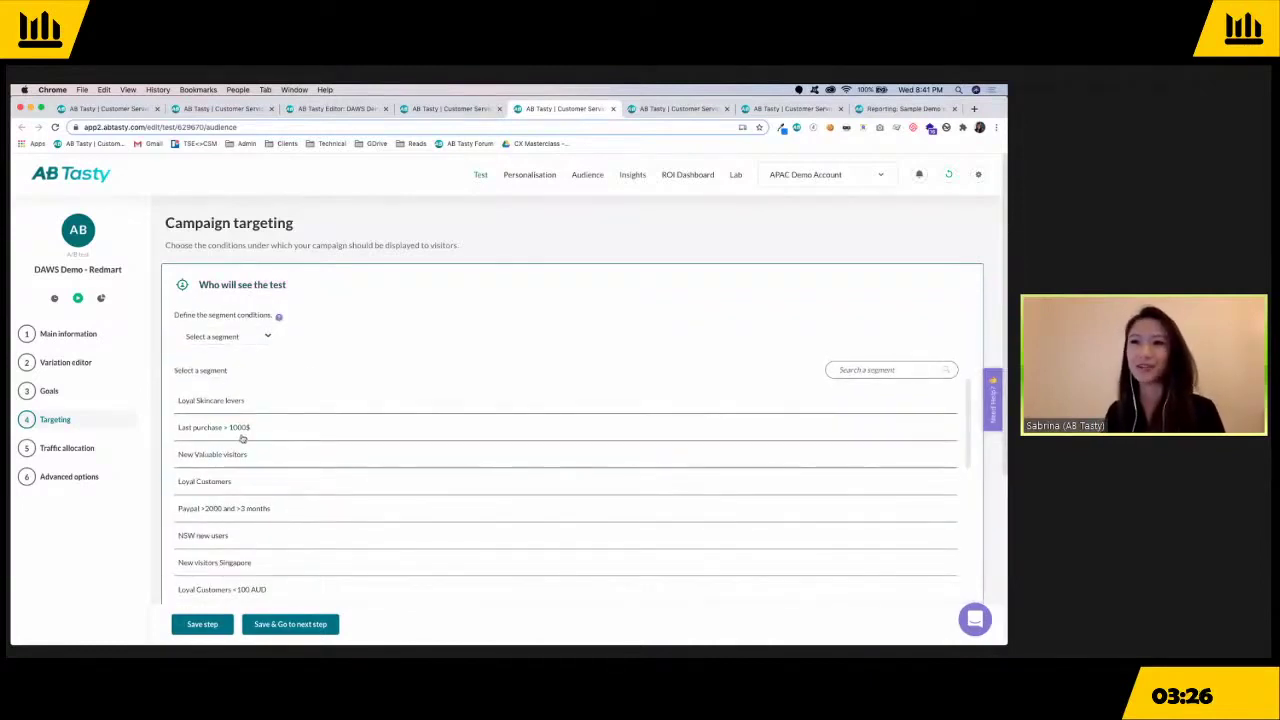
{"action": "scroll", "coordinate": [265, 400], "scroll_direction": "down", "scroll_amount": 1}
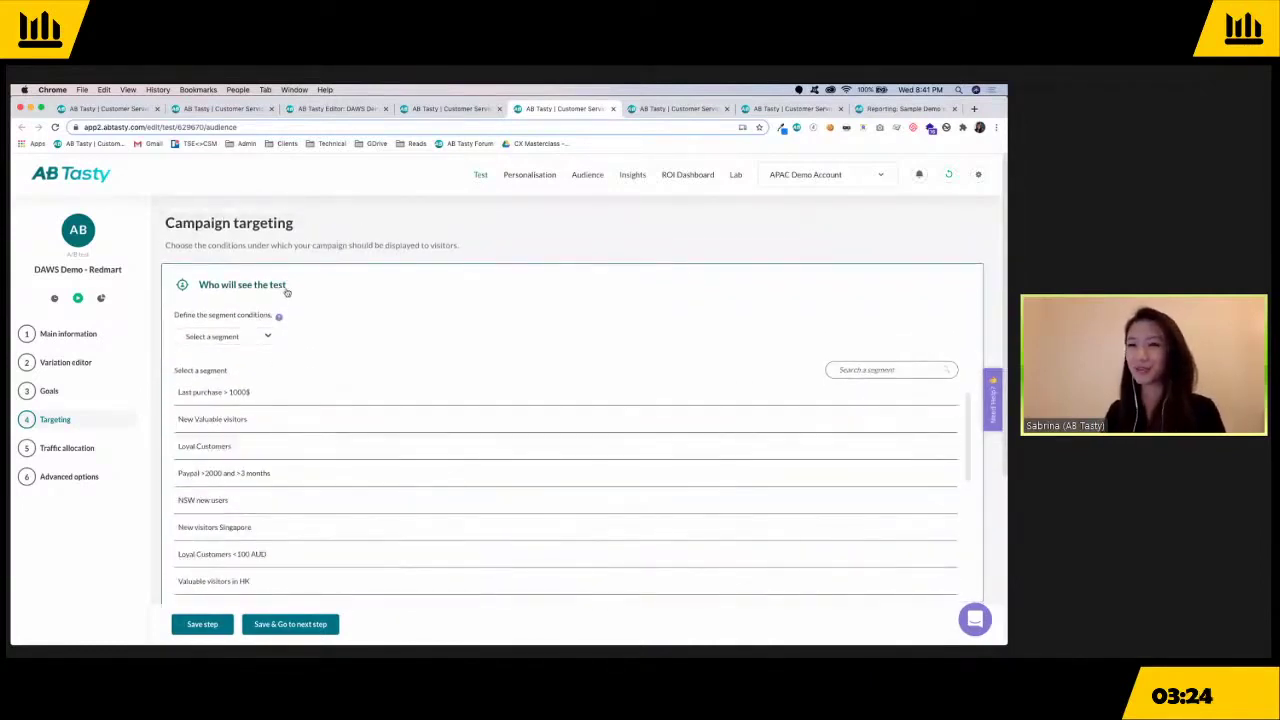
{"action": "left_click", "coordinate": [232, 522]}
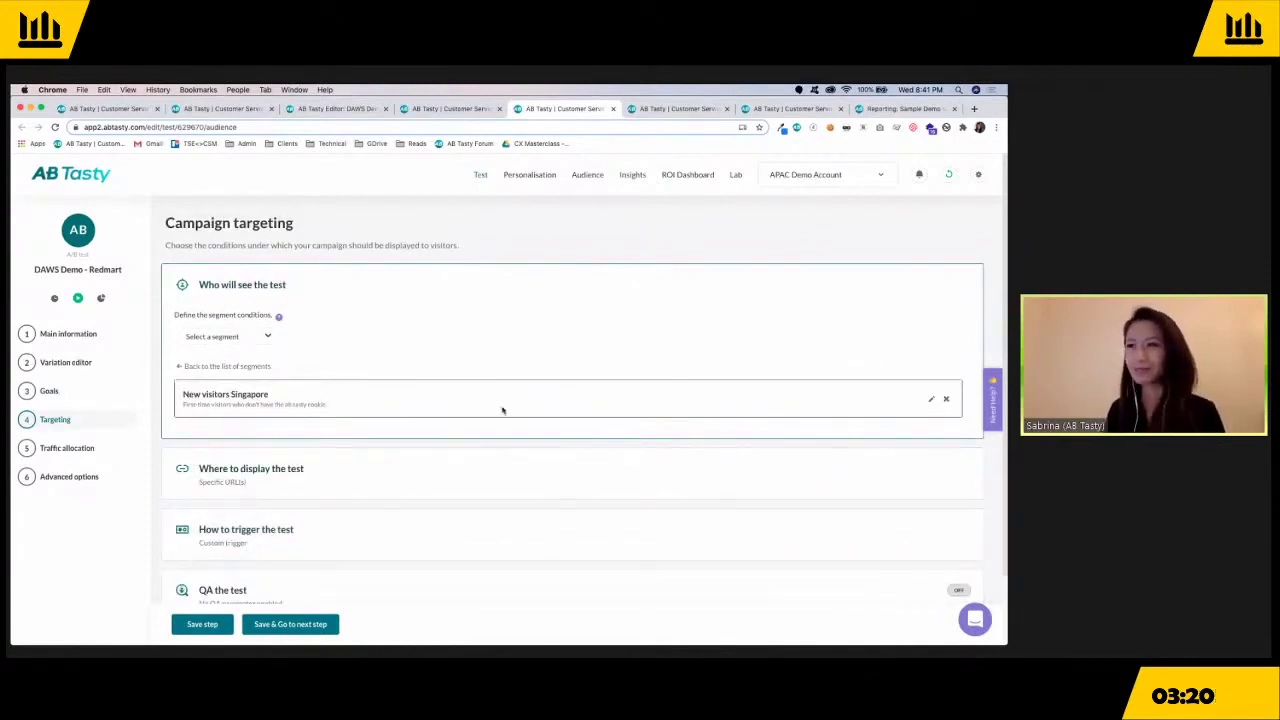
View the URL conditions that define where to display the test, and collapse that section again.
{"action": "scroll", "coordinate": [503, 408], "scroll_direction": "down", "scroll_amount": 1}
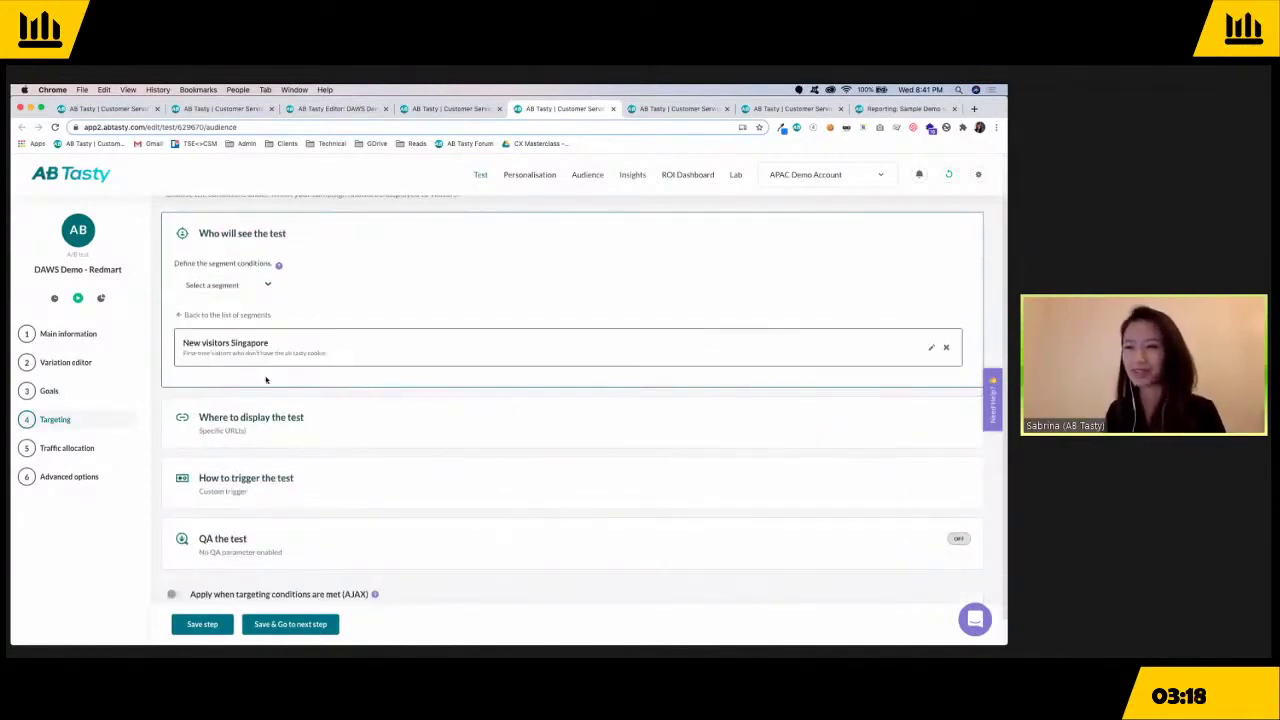
{"action": "scroll", "coordinate": [266, 380], "scroll_direction": "down", "scroll_amount": 1}
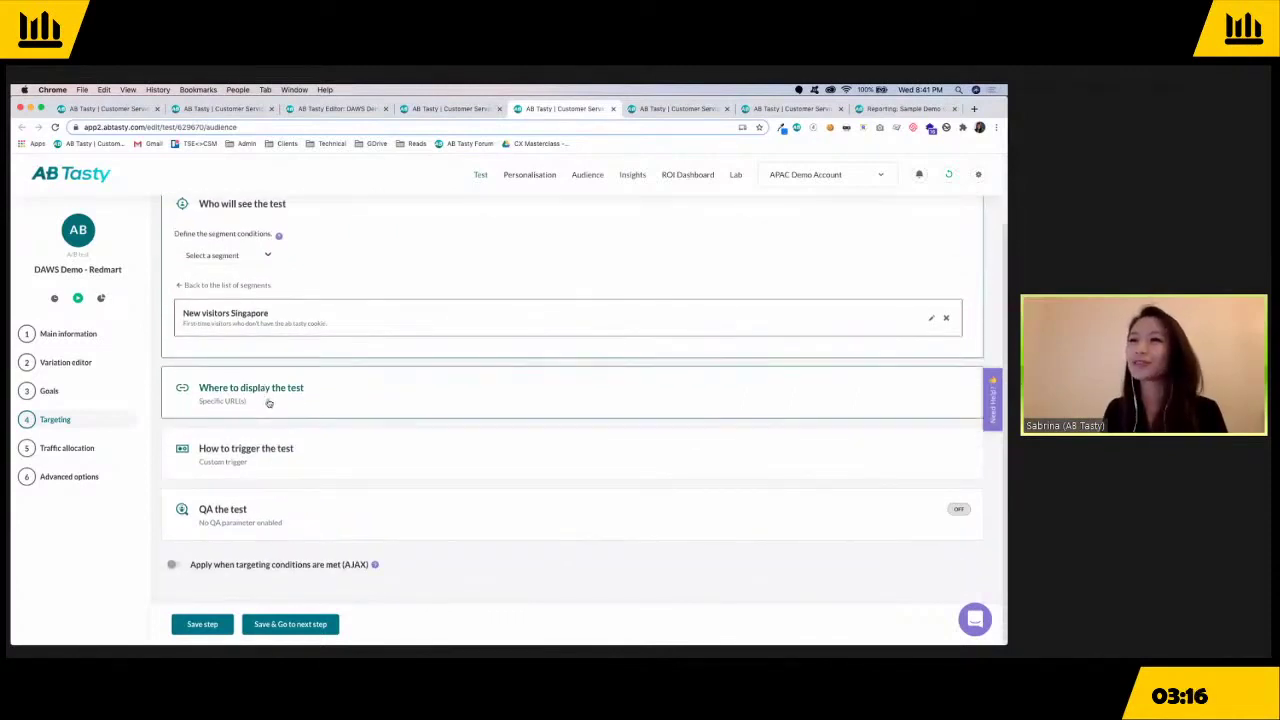
{"action": "left_click", "coordinate": [268, 402]}
{"action": "scroll", "coordinate": [286, 340], "scroll_direction": "up", "scroll_amount": 1}
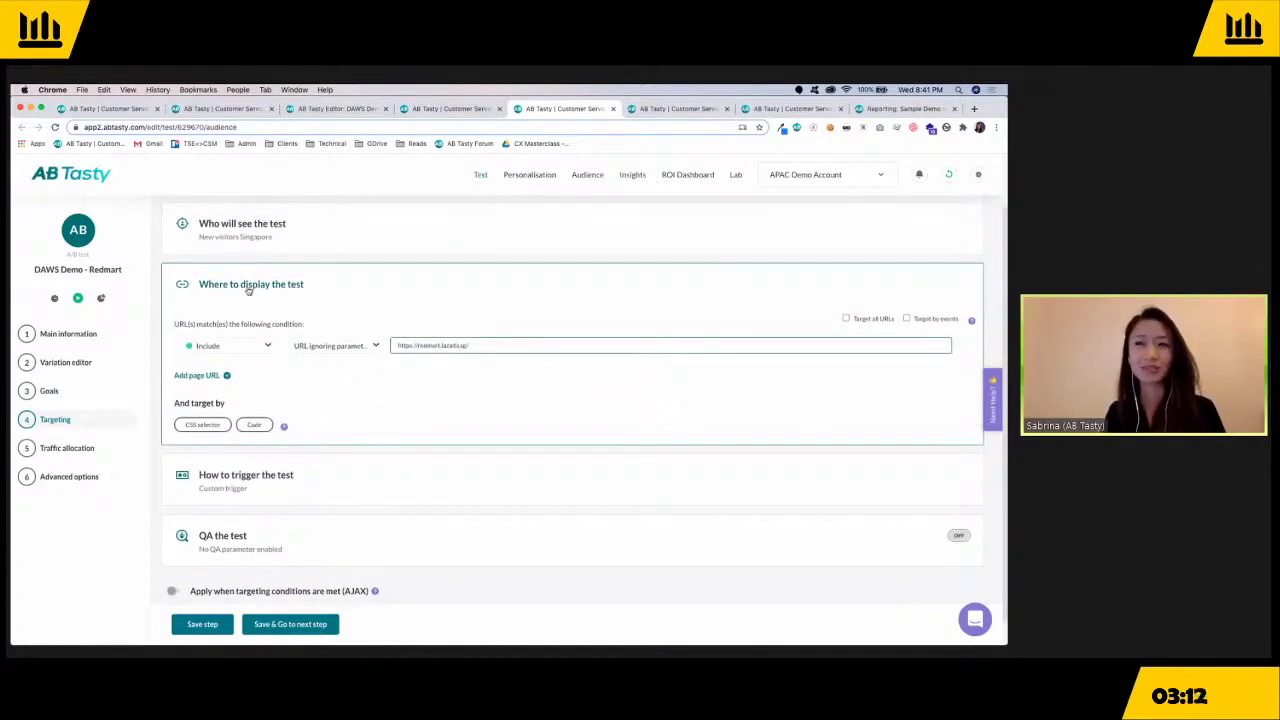
{"action": "left_click", "coordinate": [250, 286]}
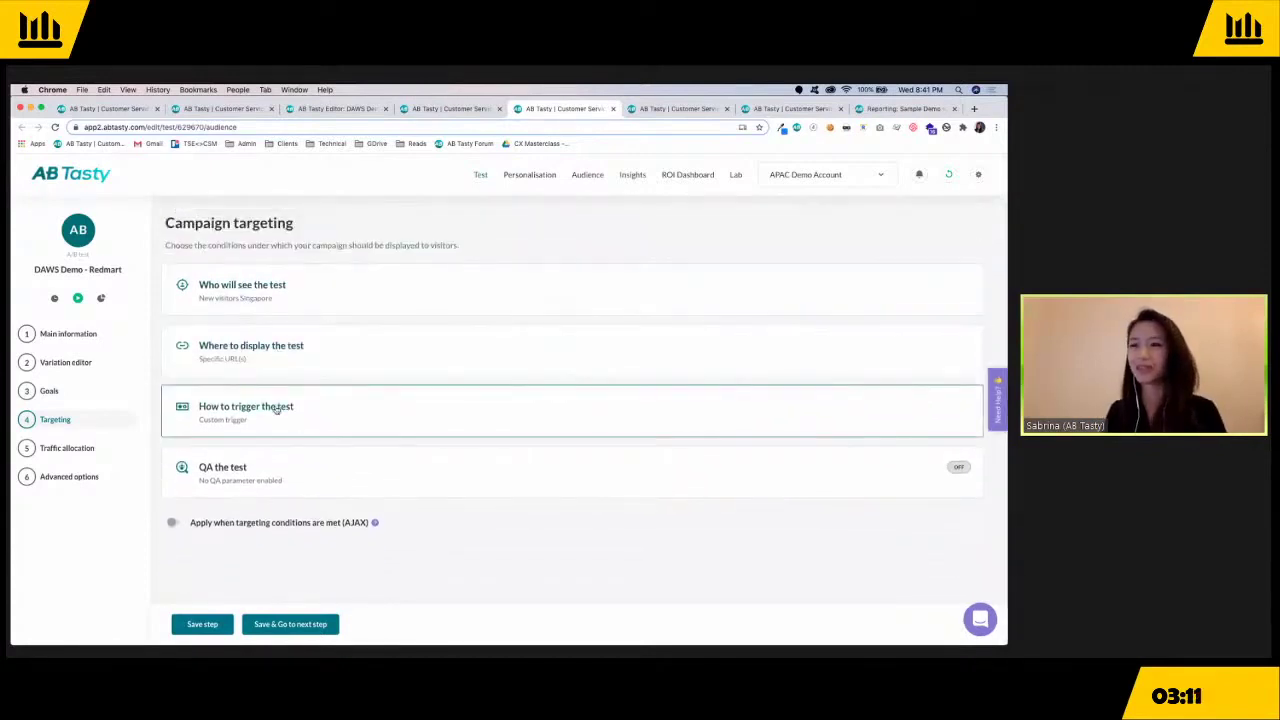
Add a Landing Page criterion to the custom trigger in the test's trigger conditions.
{"action": "left_click", "coordinate": [276, 408]}
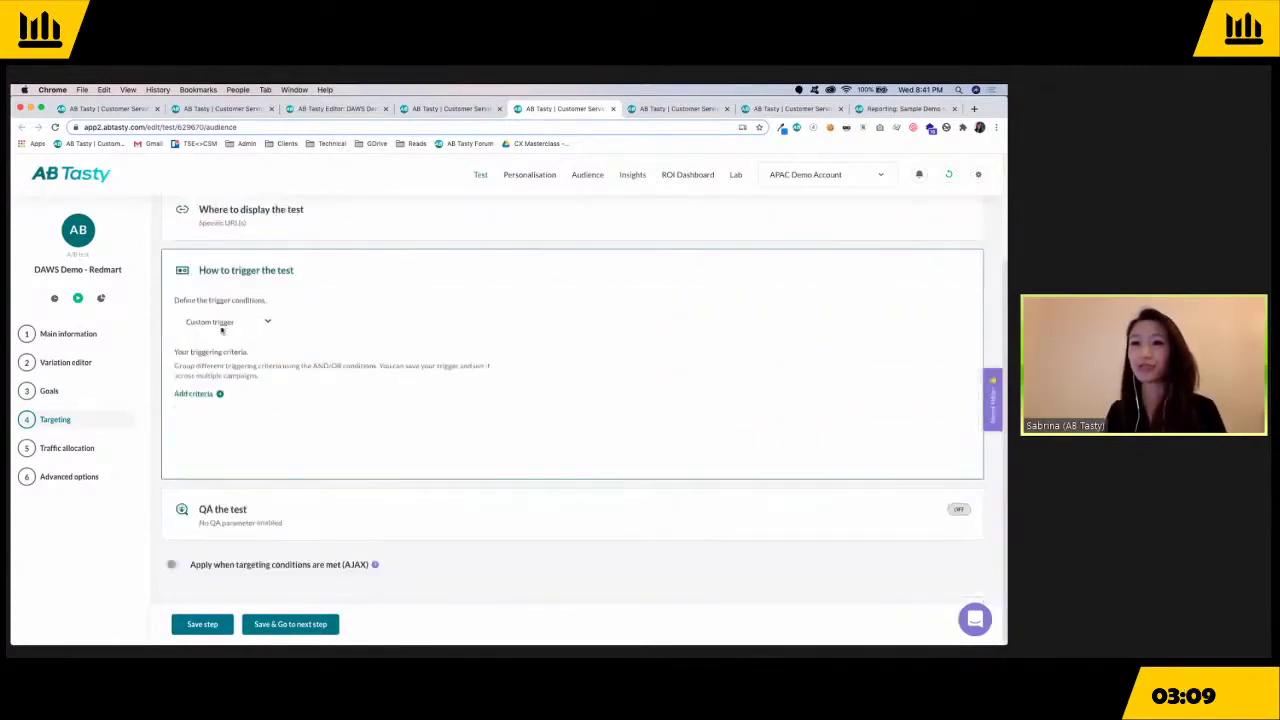
{"action": "left_click", "coordinate": [207, 396]}
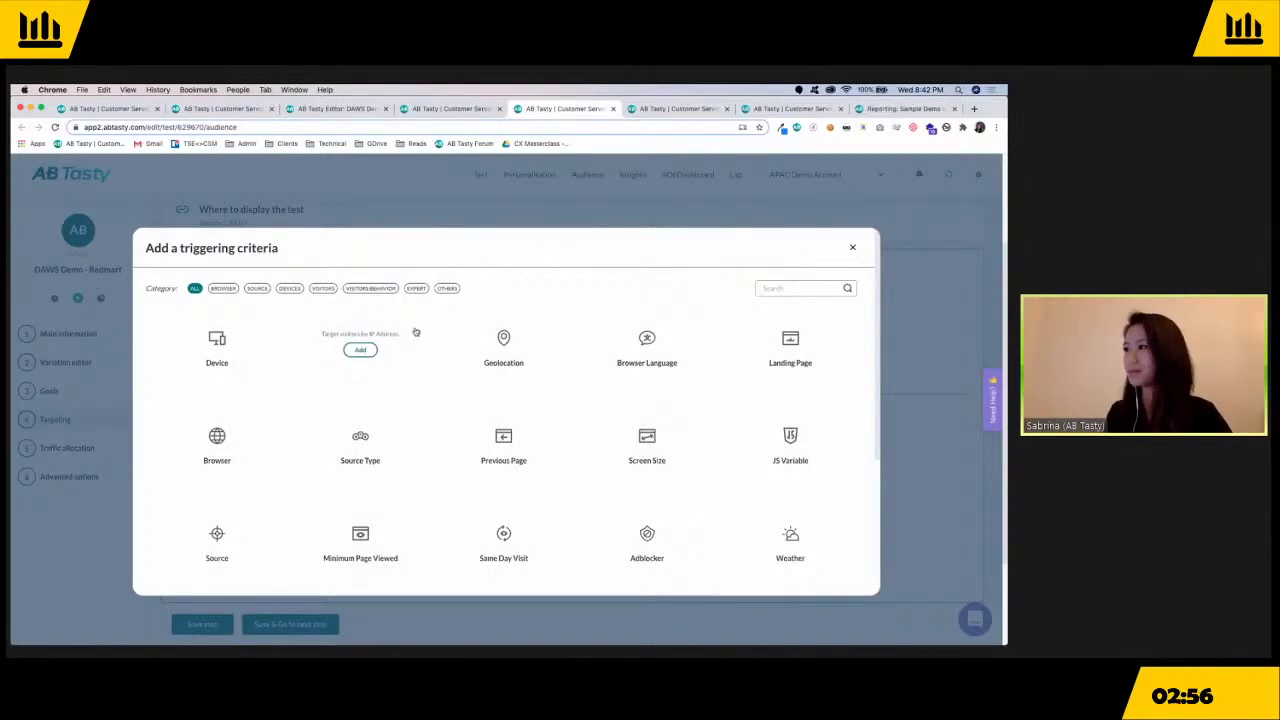
{"action": "mouse_move", "coordinate": [787, 366]}
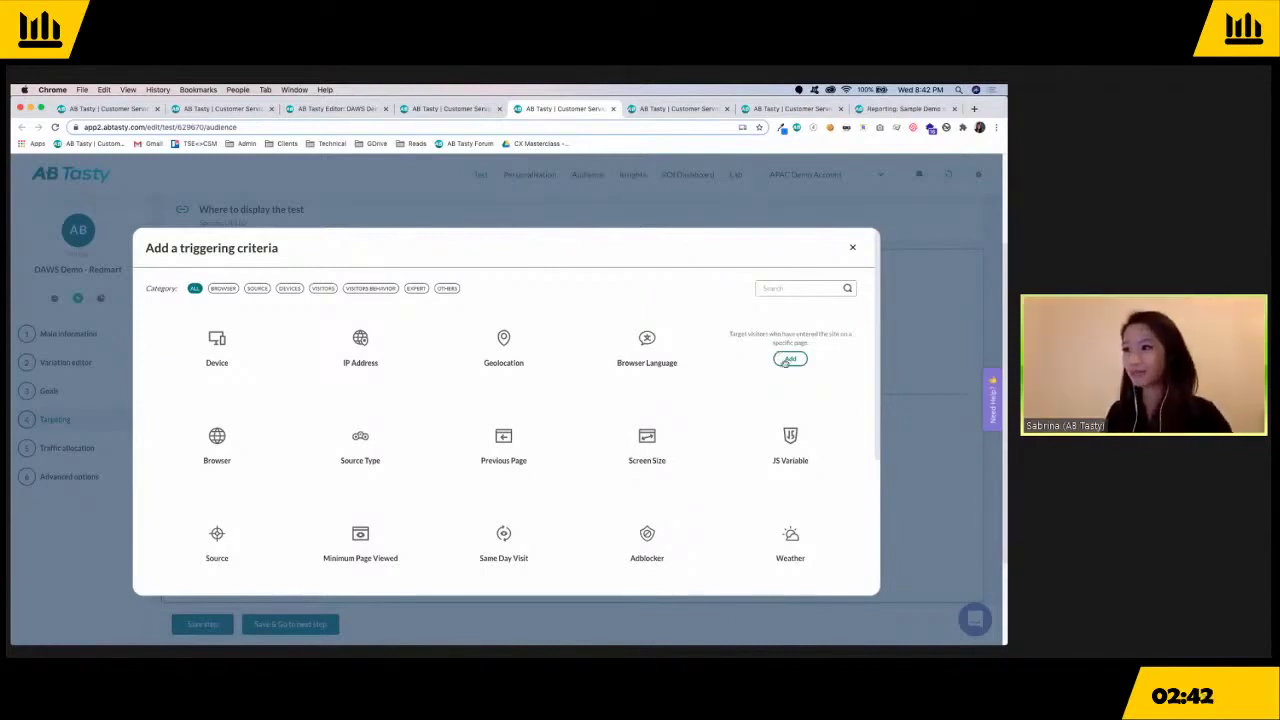
{"action": "left_click", "coordinate": [789, 359]}
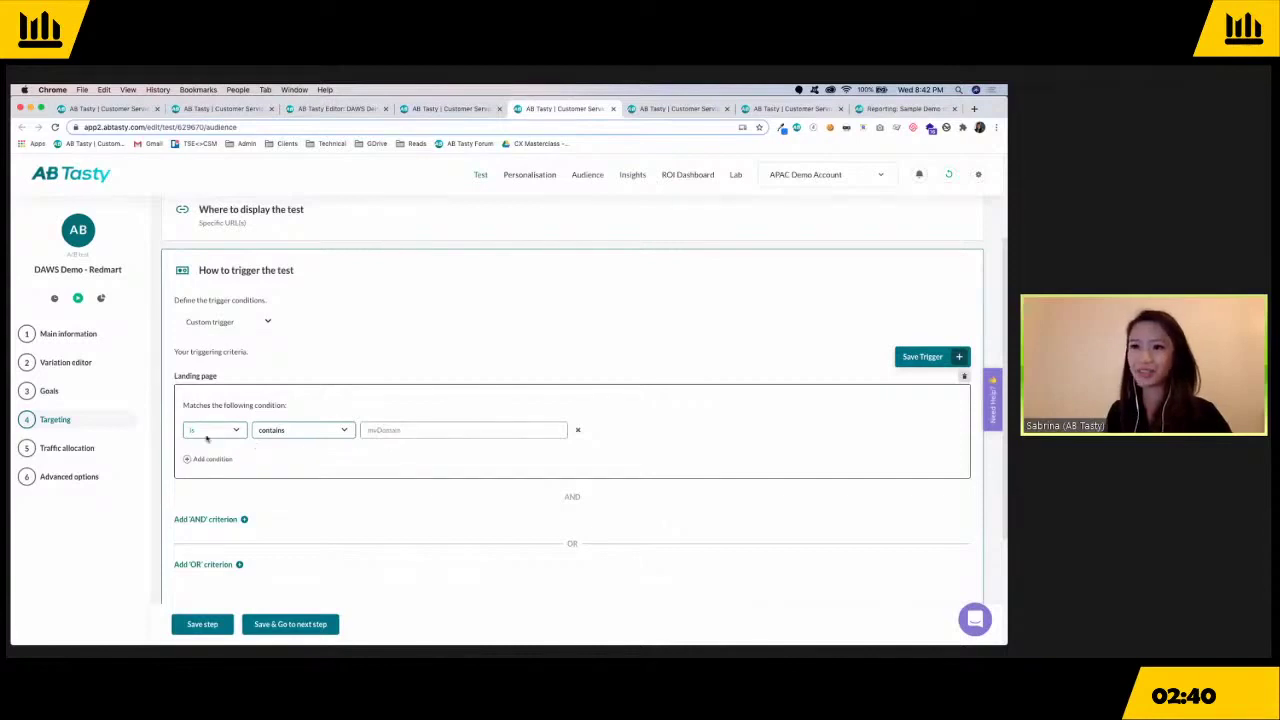
Browse the triggering criteria and add Google Tag Manager Data layer as an AND criterion.
{"action": "left_click", "coordinate": [215, 520]}
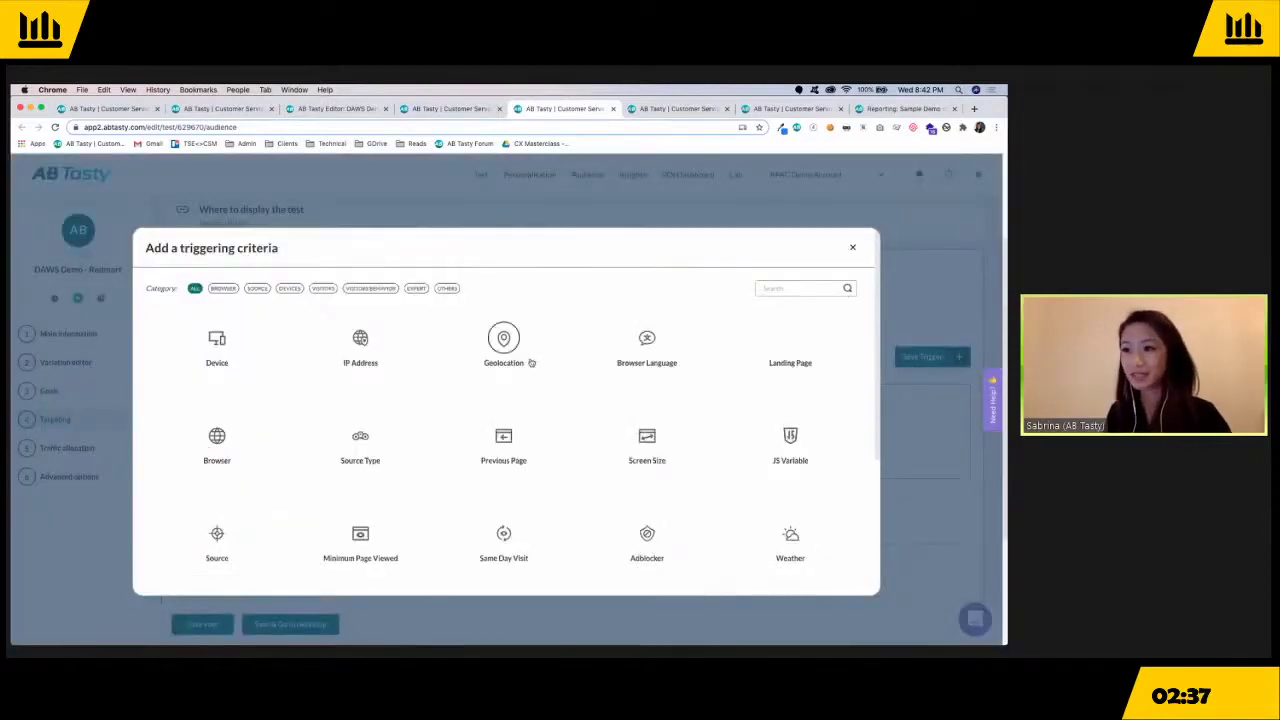
{"action": "scroll", "coordinate": [433, 447], "scroll_direction": "down", "scroll_amount": 2}
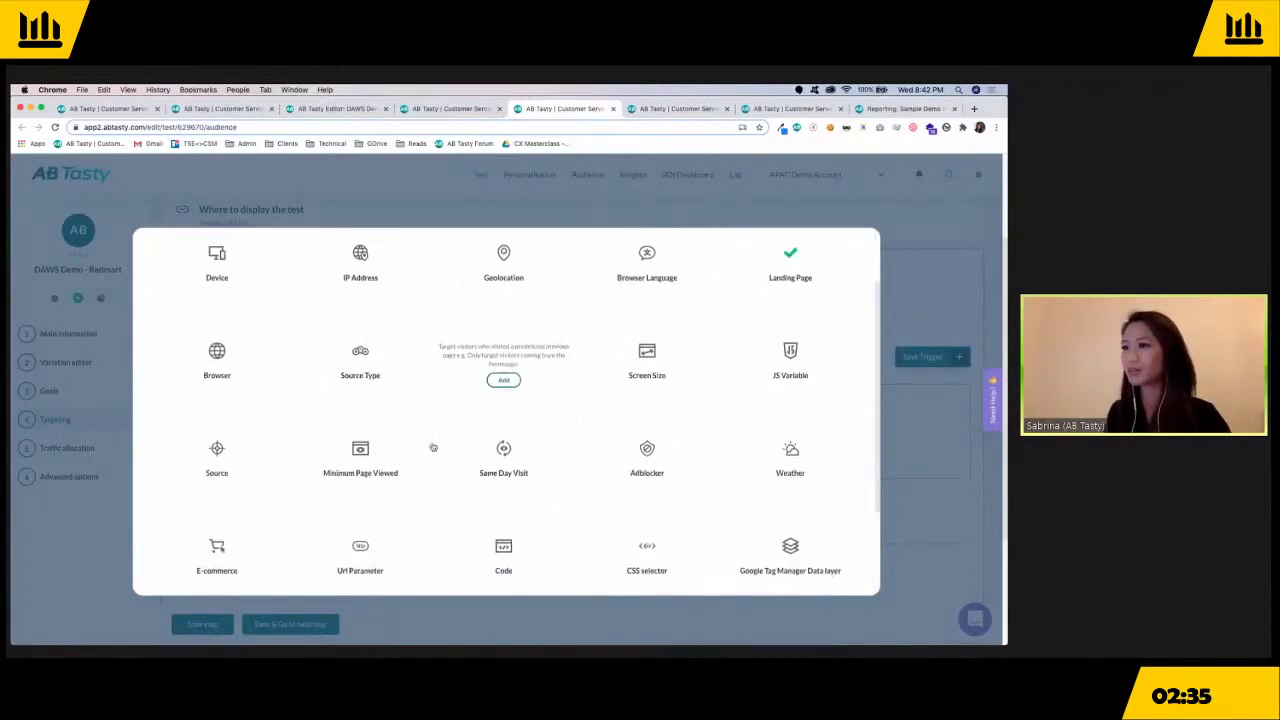
{"action": "scroll", "coordinate": [431, 449], "scroll_direction": "down", "scroll_amount": 1}
{"action": "scroll", "coordinate": [410, 452], "scroll_direction": "down", "scroll_amount": 2}
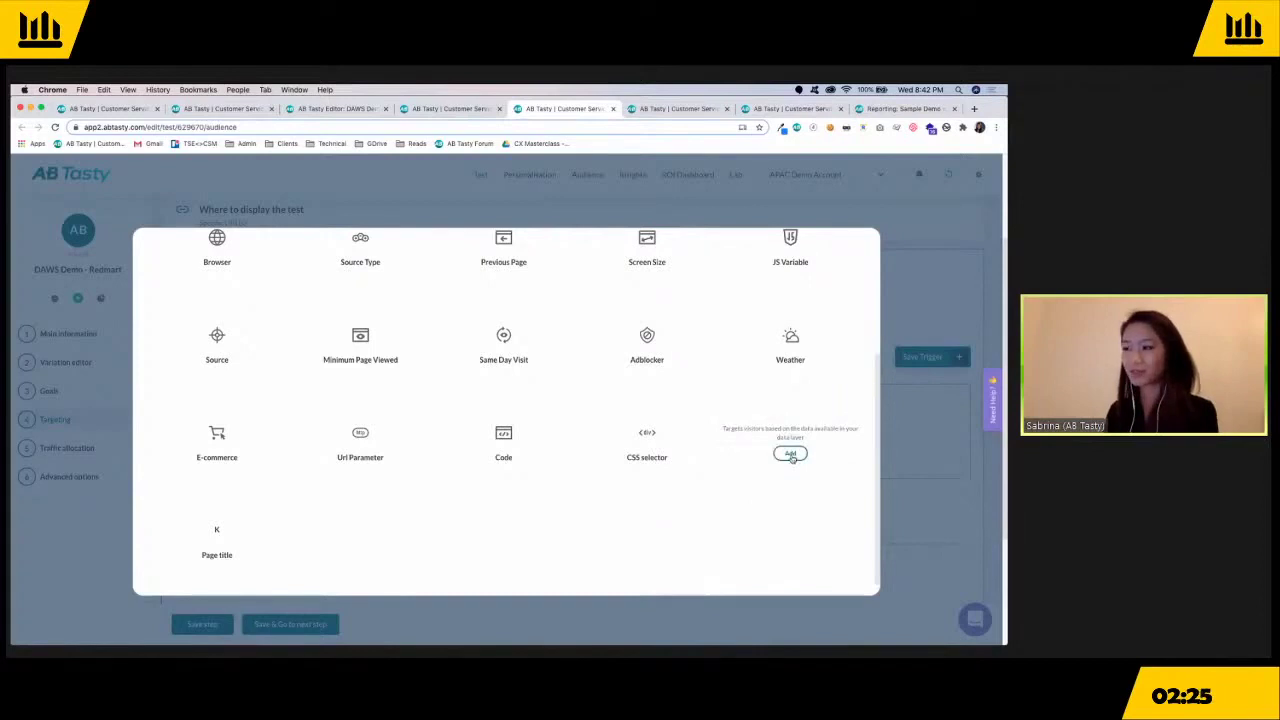
{"action": "left_click", "coordinate": [790, 454]}
{"action": "scroll", "coordinate": [454, 520], "scroll_direction": "down", "scroll_amount": 2}
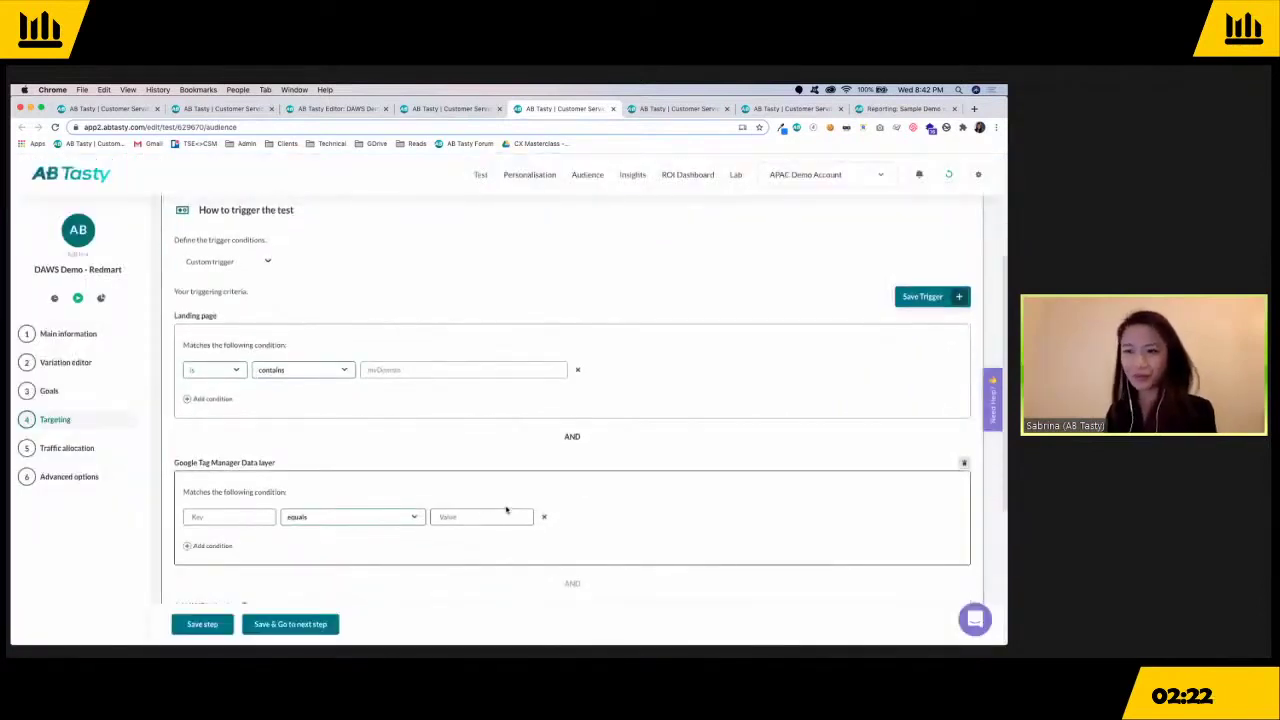
Delete the Google Tag Manager Data layer and Landing page criteria from the custom trigger.
{"action": "left_click", "coordinate": [964, 463]}
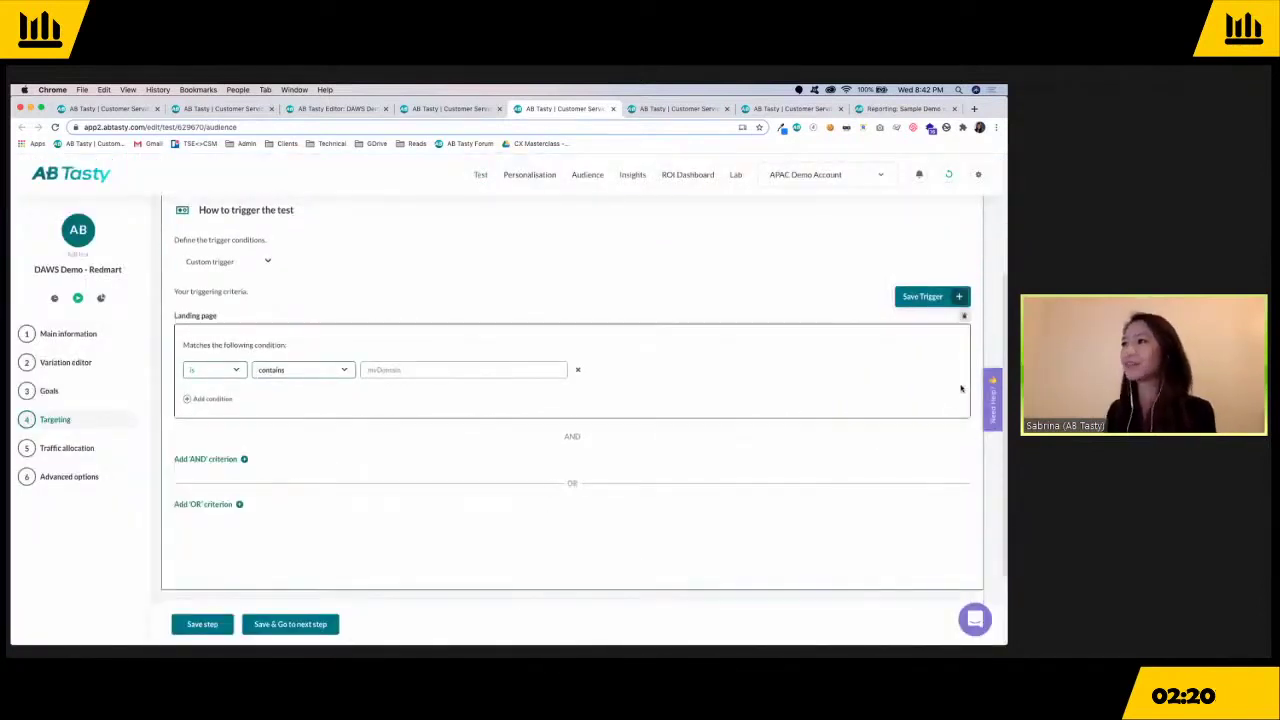
{"action": "left_click", "coordinate": [963, 317]}
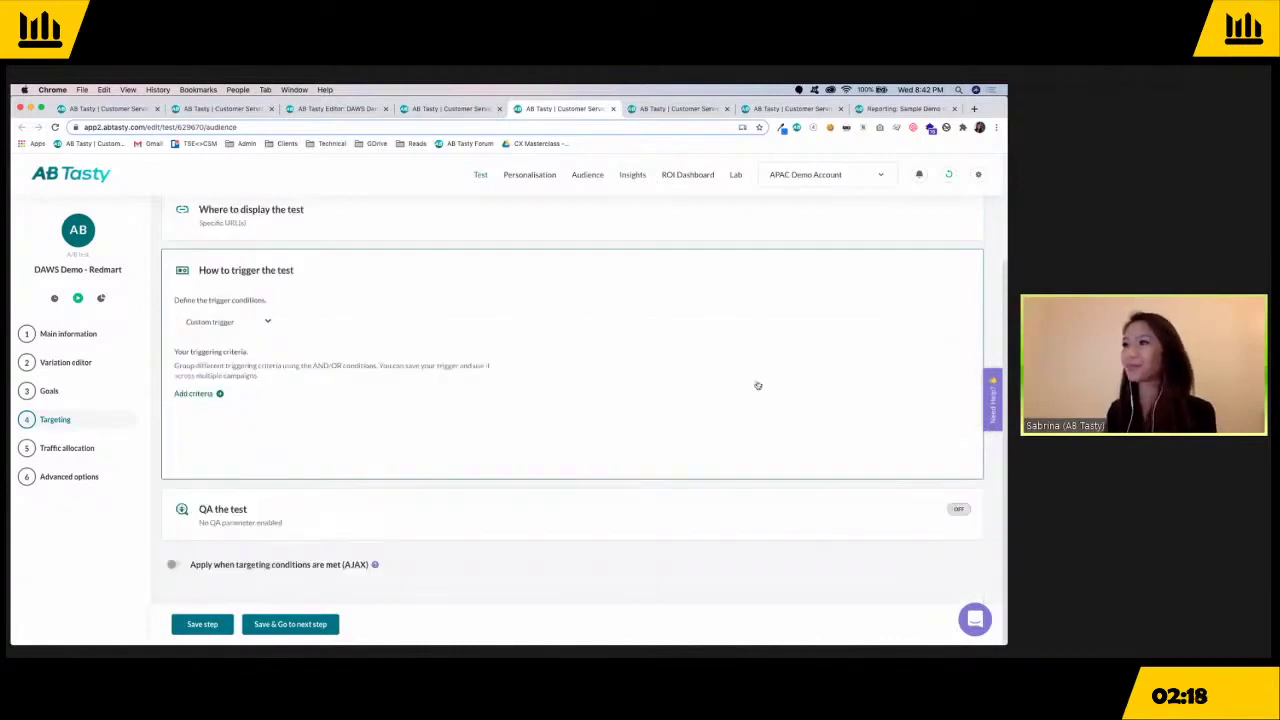
{"action": "scroll", "coordinate": [257, 445], "scroll_direction": "down", "scroll_amount": 2}
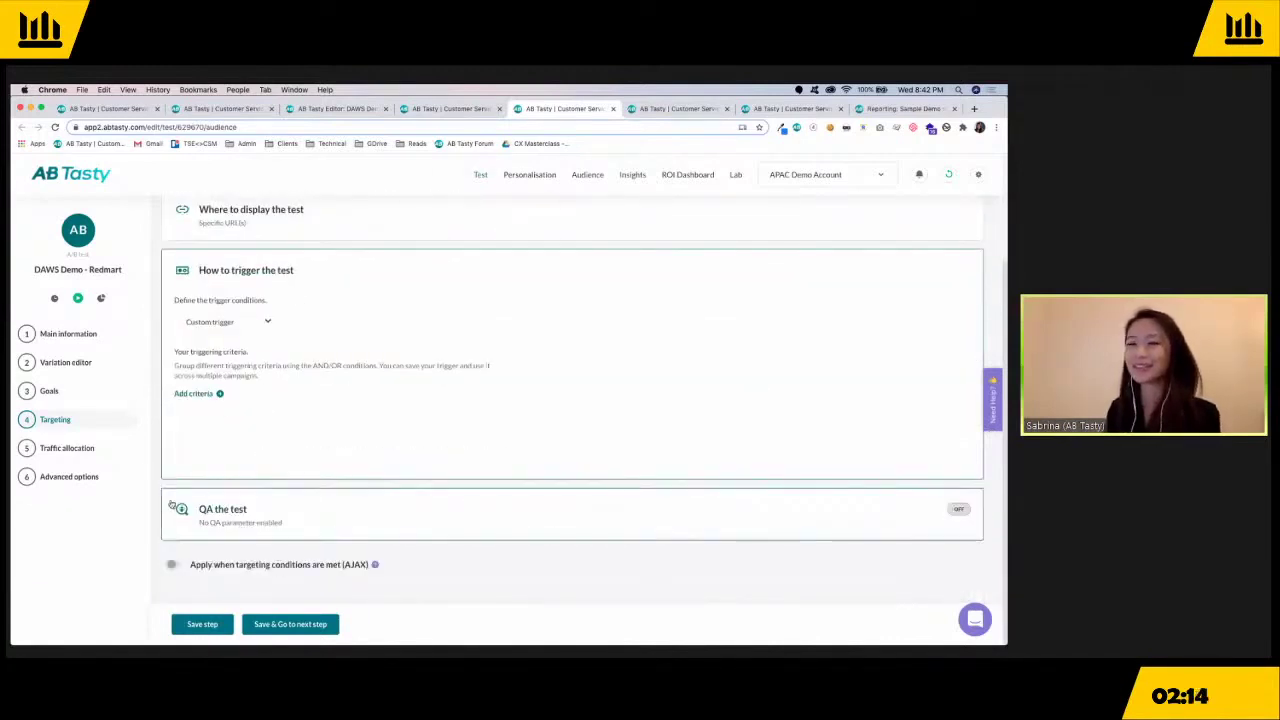
Switch to the campaign's Traffic allocation and review the global traffic and variations traffic split.
{"action": "left_click", "coordinate": [706, 108]}
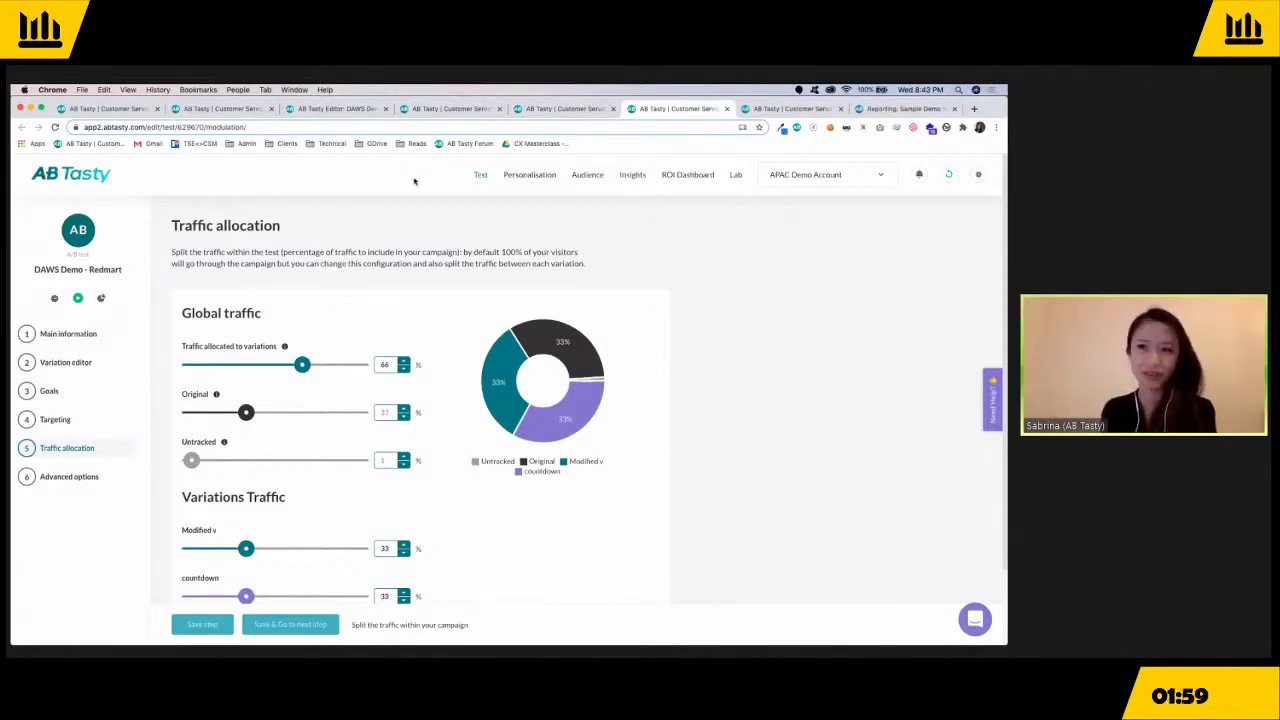
{"action": "scroll", "coordinate": [357, 376], "scroll_direction": "down", "scroll_amount": 2}
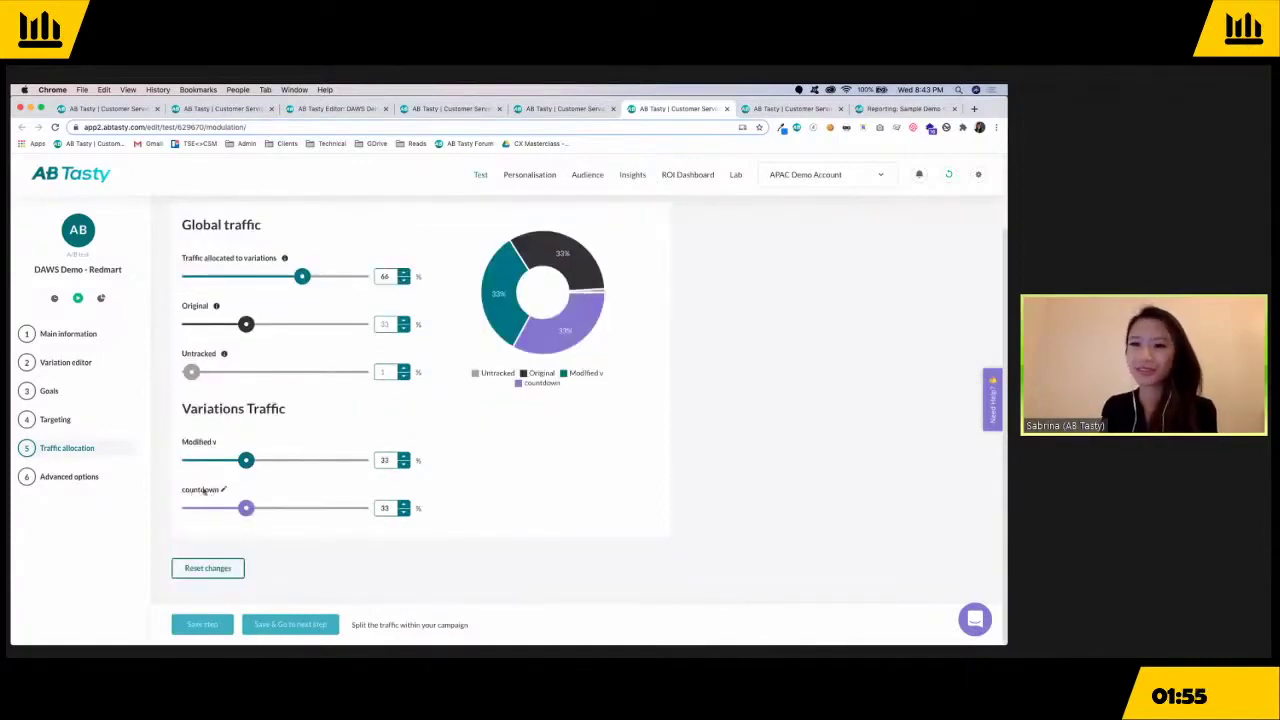
{"action": "scroll", "coordinate": [204, 487], "scroll_direction": "up", "scroll_amount": 1}
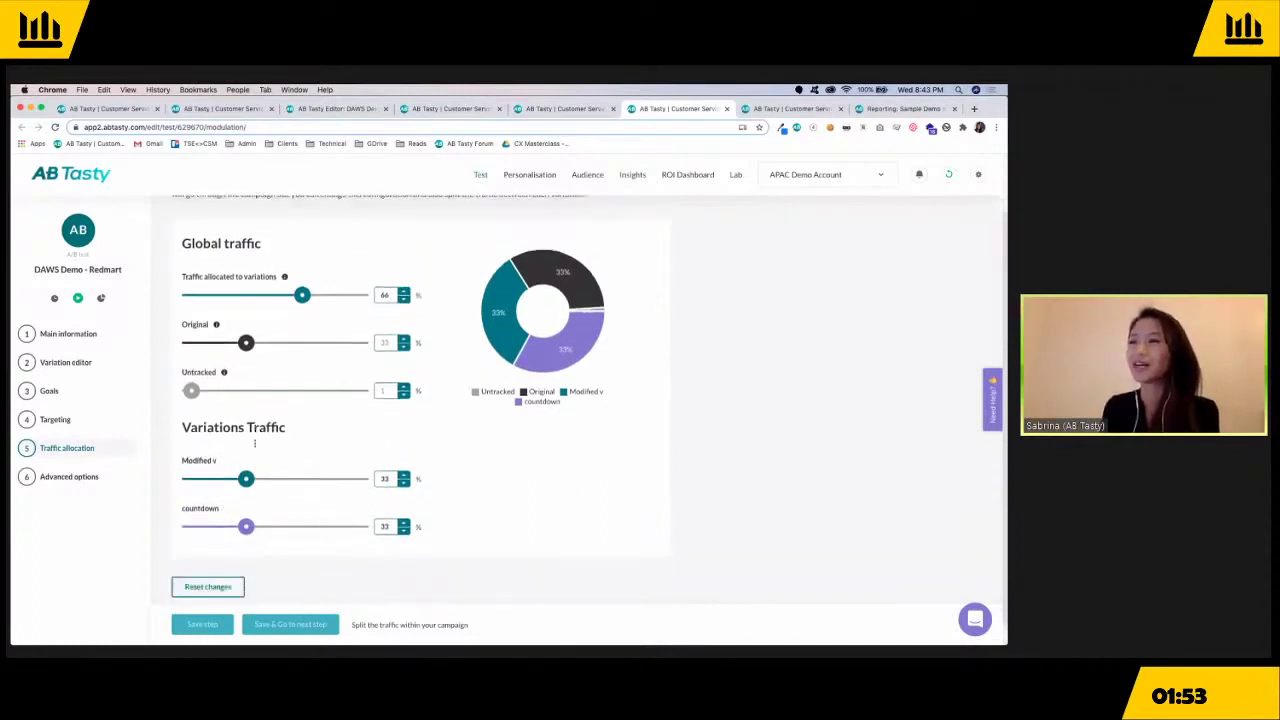
Try lowering the traffic allocated to variations, and set it back to 66%.
{"action": "mouse_move", "coordinate": [302, 297]}
{"action": "left_mouse_down"}
{"action": "mouse_move", "coordinate": [360, 295]}
{"action": "mouse_move", "coordinate": [257, 295]}
{"action": "mouse_move", "coordinate": [311, 295]}
{"action": "mouse_move", "coordinate": [288, 295]}
{"action": "left_mouse_up"}
{"action": "left_click", "coordinate": [384, 295]}
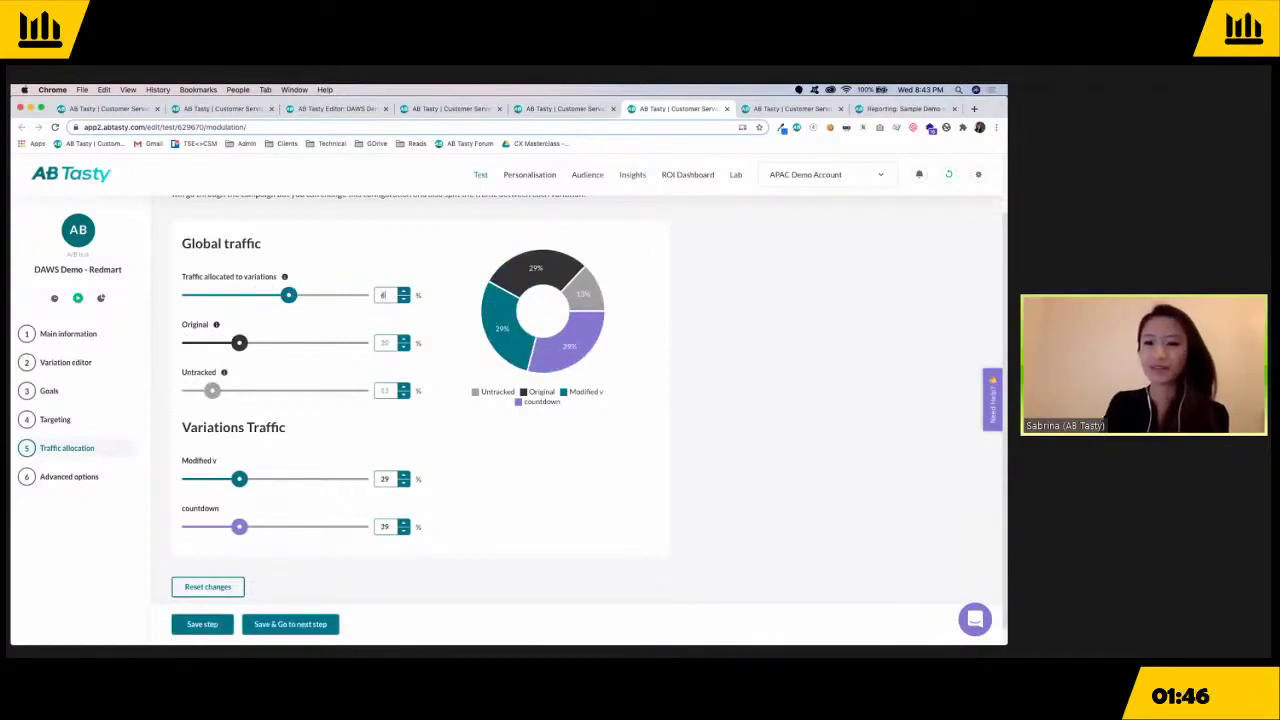
{"action": "key", "text": "Return"}
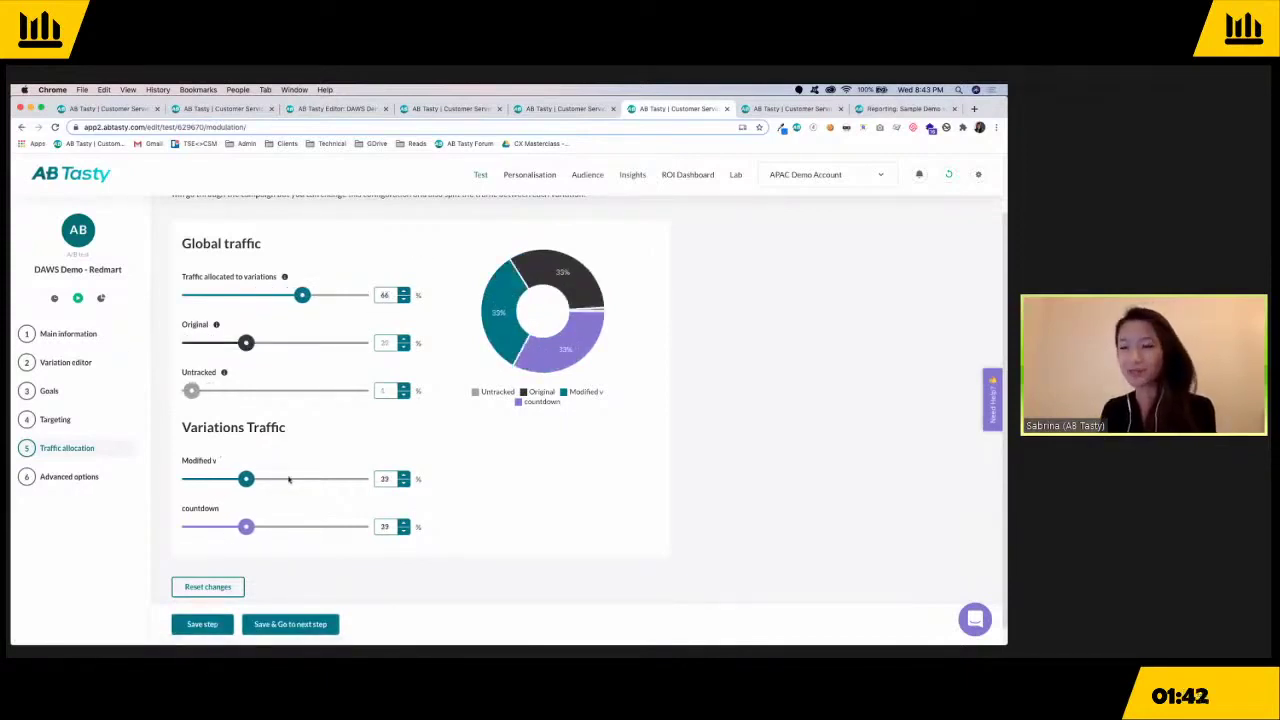
{"action": "scroll", "coordinate": [395, 272], "scroll_direction": "up", "scroll_amount": 2}
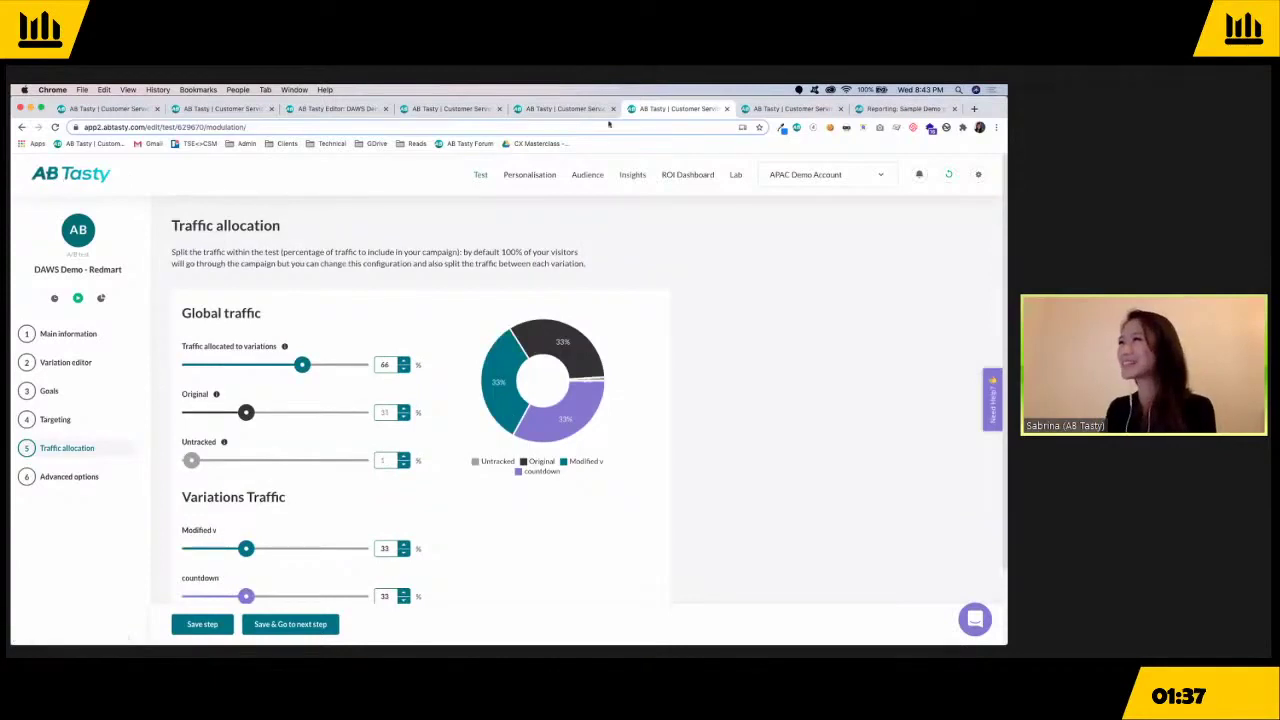
Switch to the campaign's Advanced options and browse the analytics tools available for third-party integrations.
{"action": "left_click", "coordinate": [771, 110]}
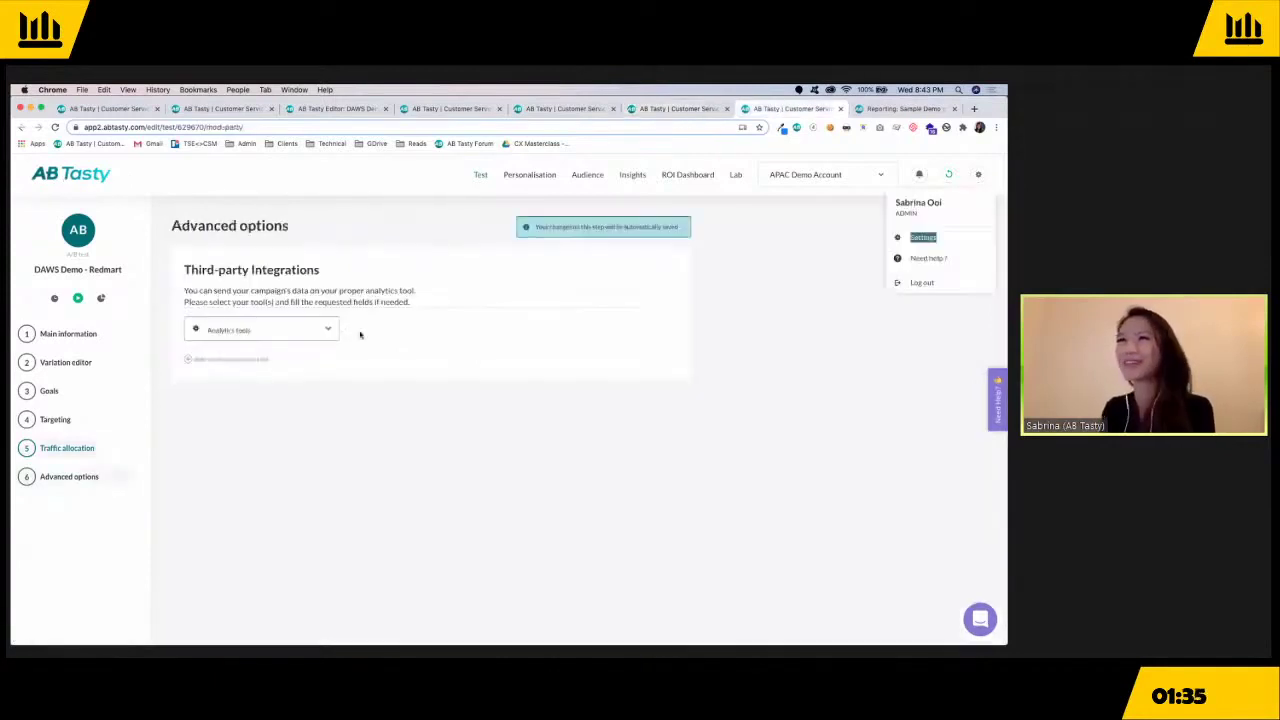
{"action": "left_click", "coordinate": [432, 377]}
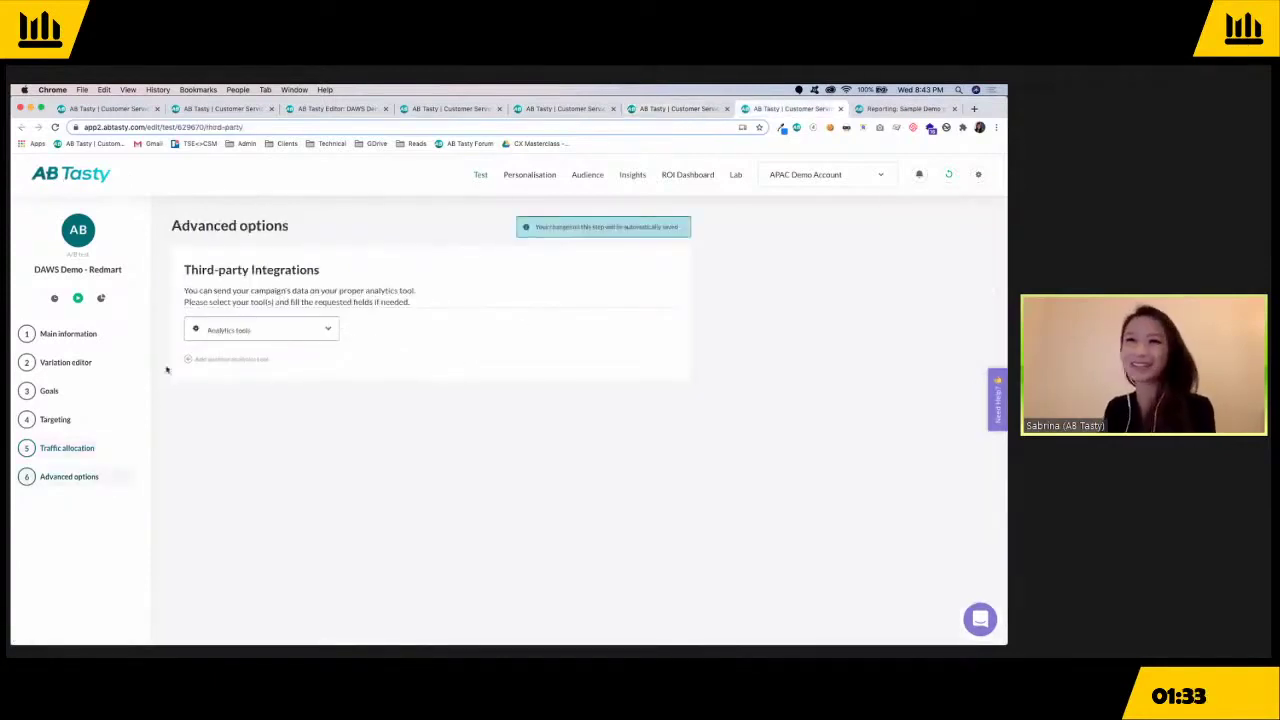
{"action": "left_click", "coordinate": [226, 331]}
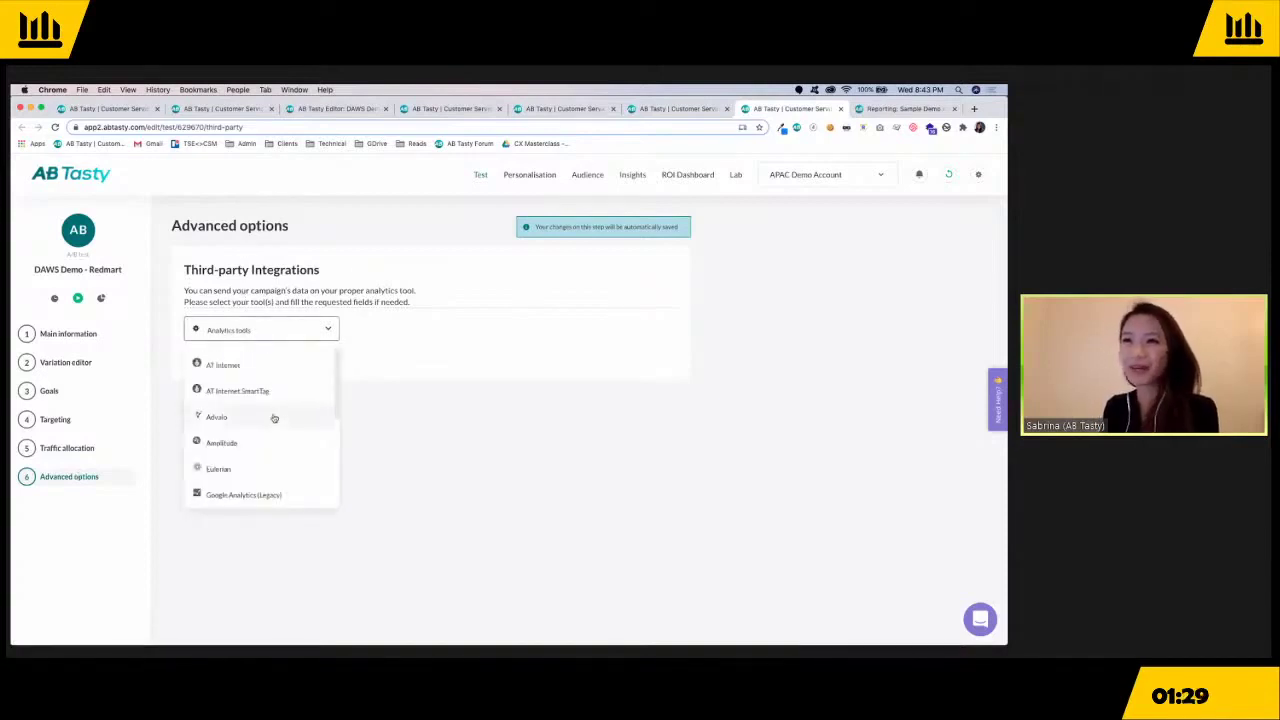
{"action": "scroll", "coordinate": [262, 445], "scroll_direction": "down", "scroll_amount": 1}
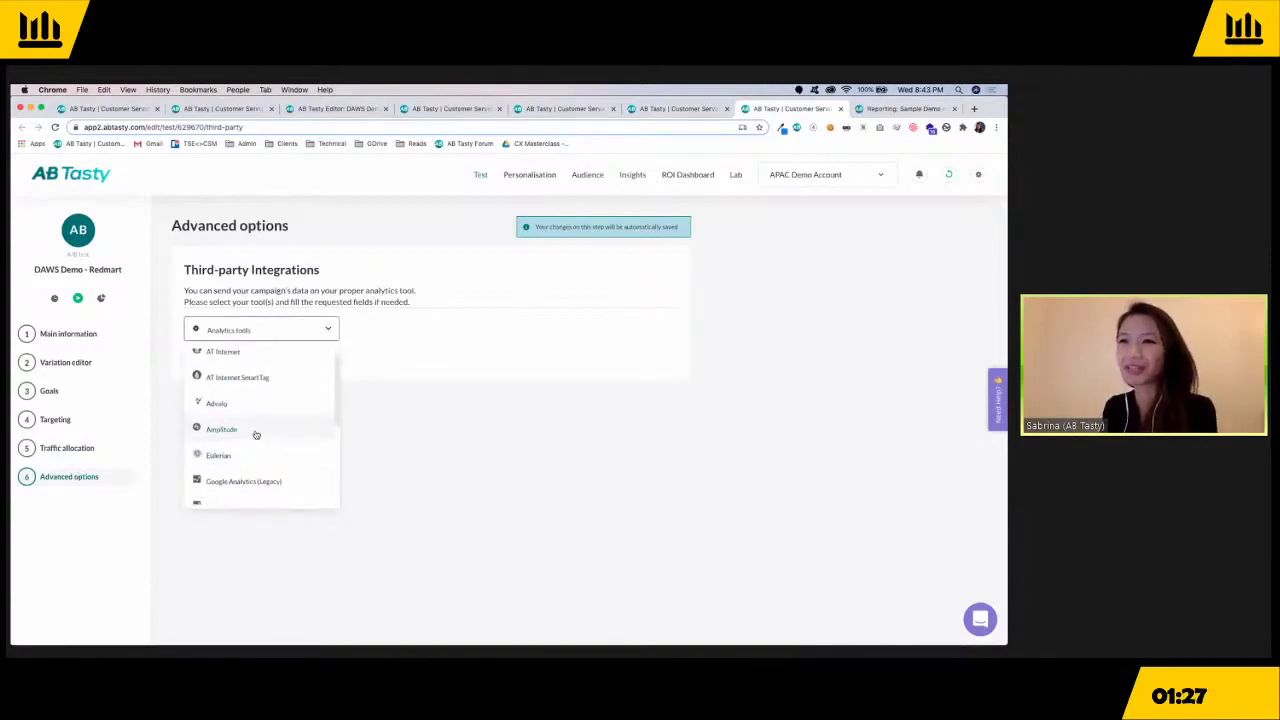
{"action": "scroll", "coordinate": [254, 435], "scroll_direction": "down", "scroll_amount": 3}
{"action": "scroll", "coordinate": [251, 440], "scroll_direction": "down", "scroll_amount": 2}
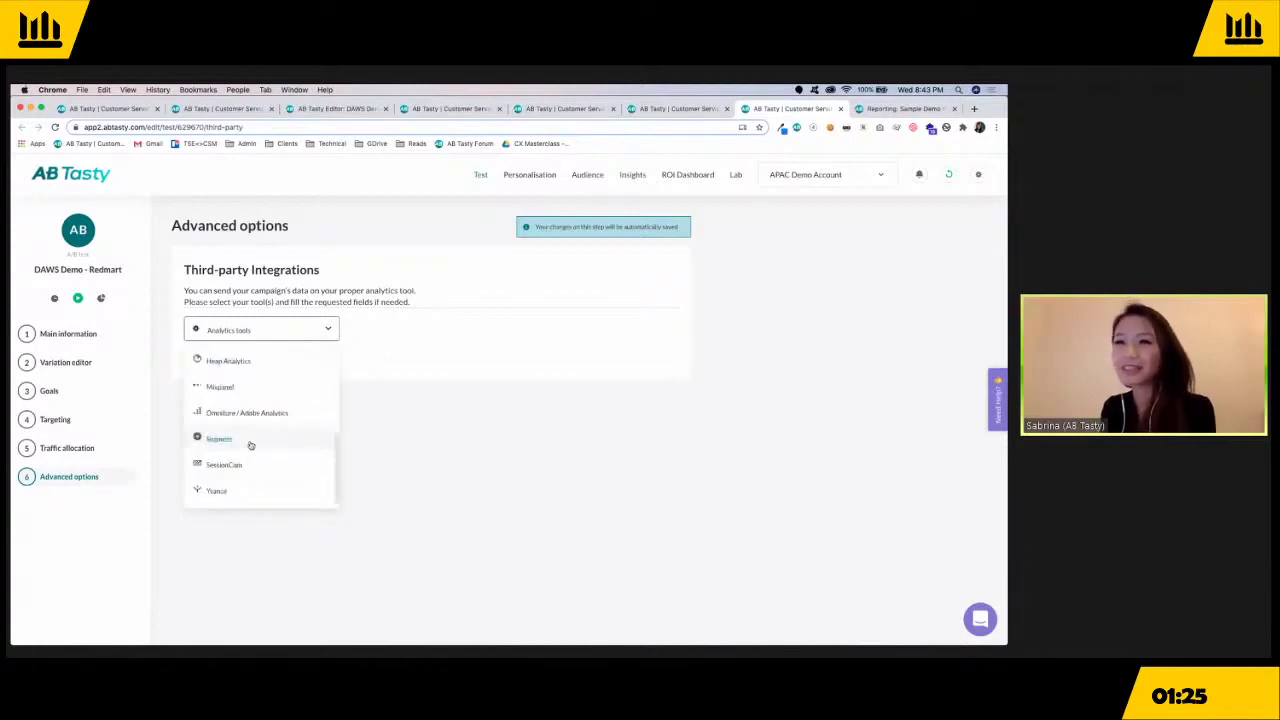
Leave the analytics tools selection and switch to the Sample Demo v2 report to examine unique visitors and the Cart Page primary goal results.
{"action": "left_click", "coordinate": [355, 402]}
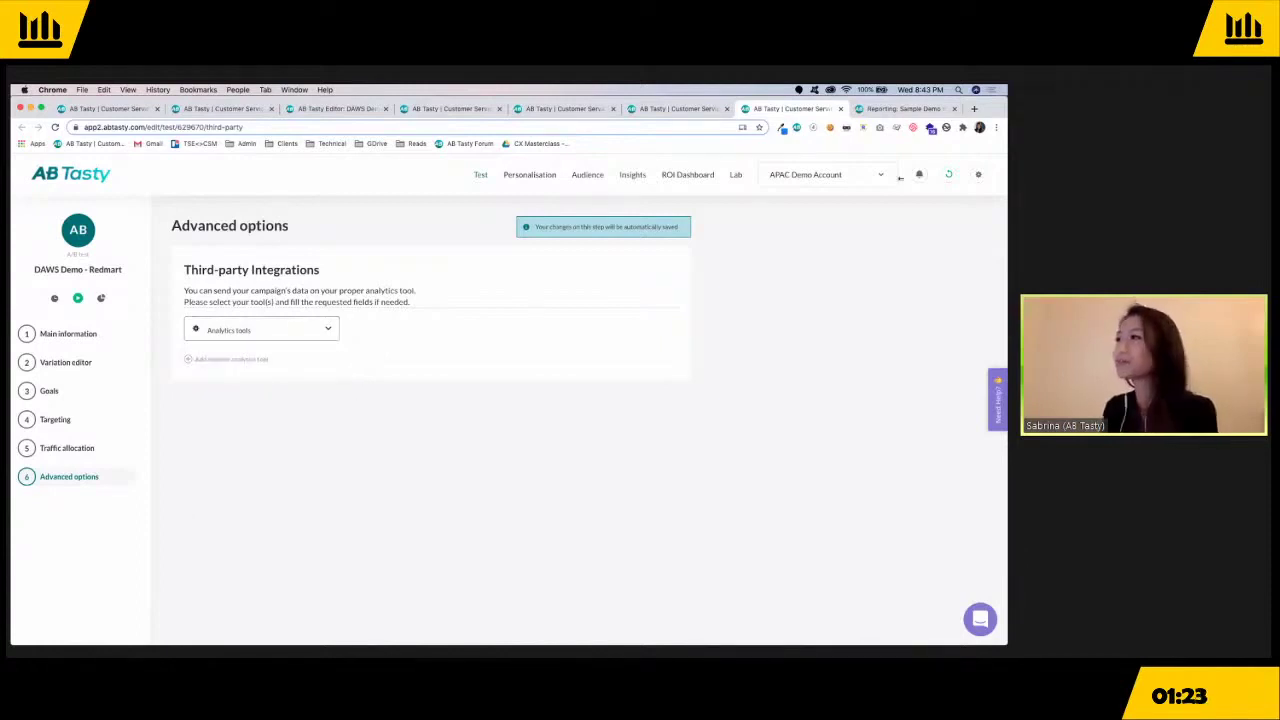
{"action": "left_click", "coordinate": [870, 109]}
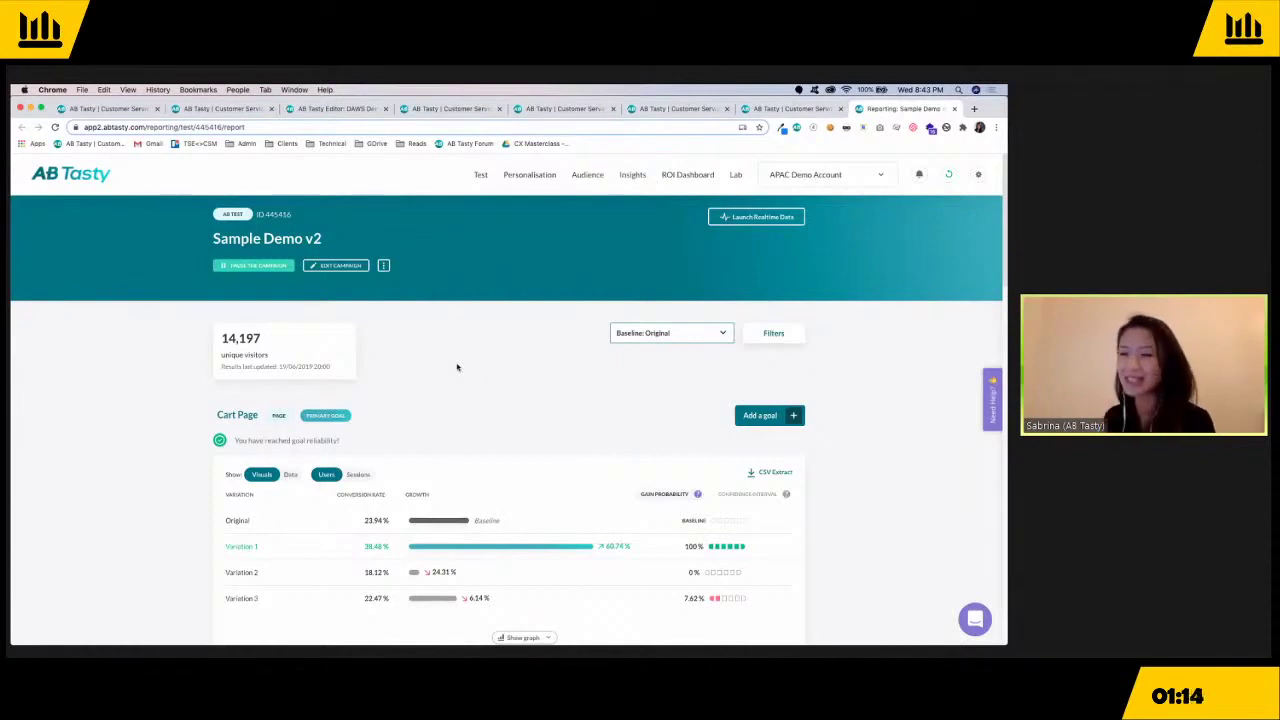
{"action": "scroll", "coordinate": [811, 385], "scroll_direction": "down", "scroll_amount": 1}
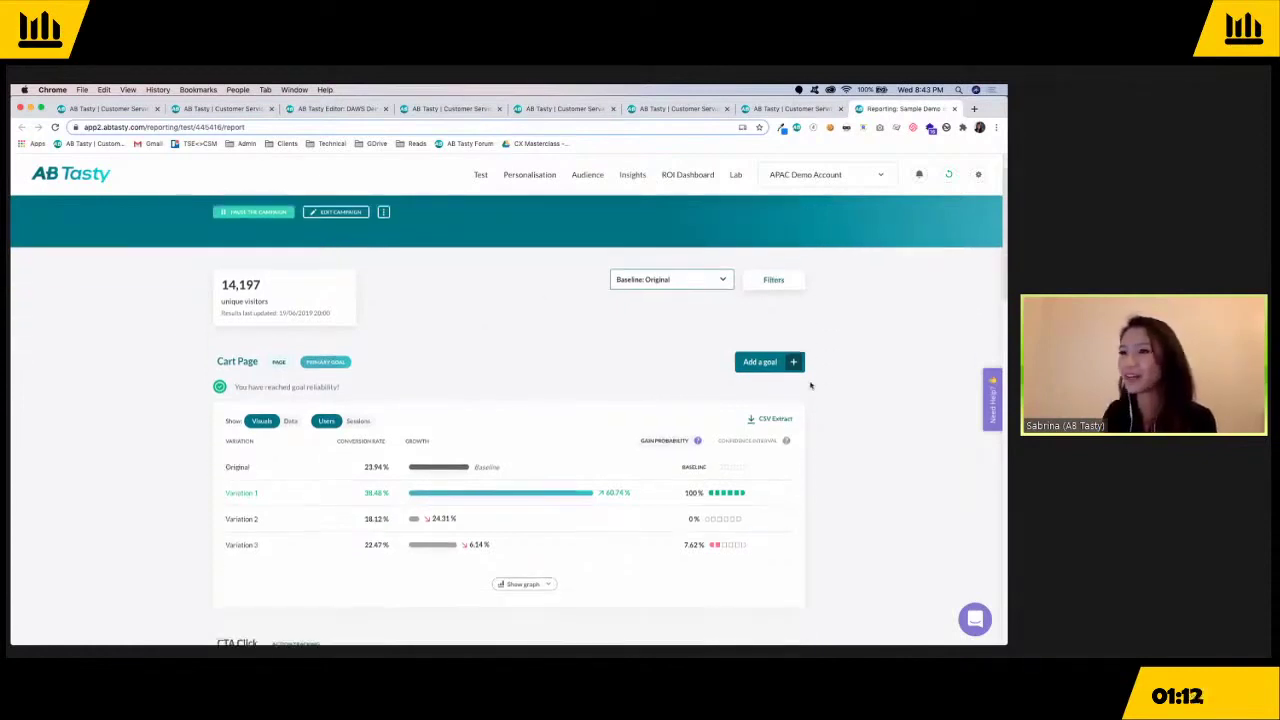
{"action": "scroll", "coordinate": [512, 426], "scroll_direction": "up", "scroll_amount": 1}
{"action": "scroll", "coordinate": [440, 470], "scroll_direction": "down", "scroll_amount": 1}
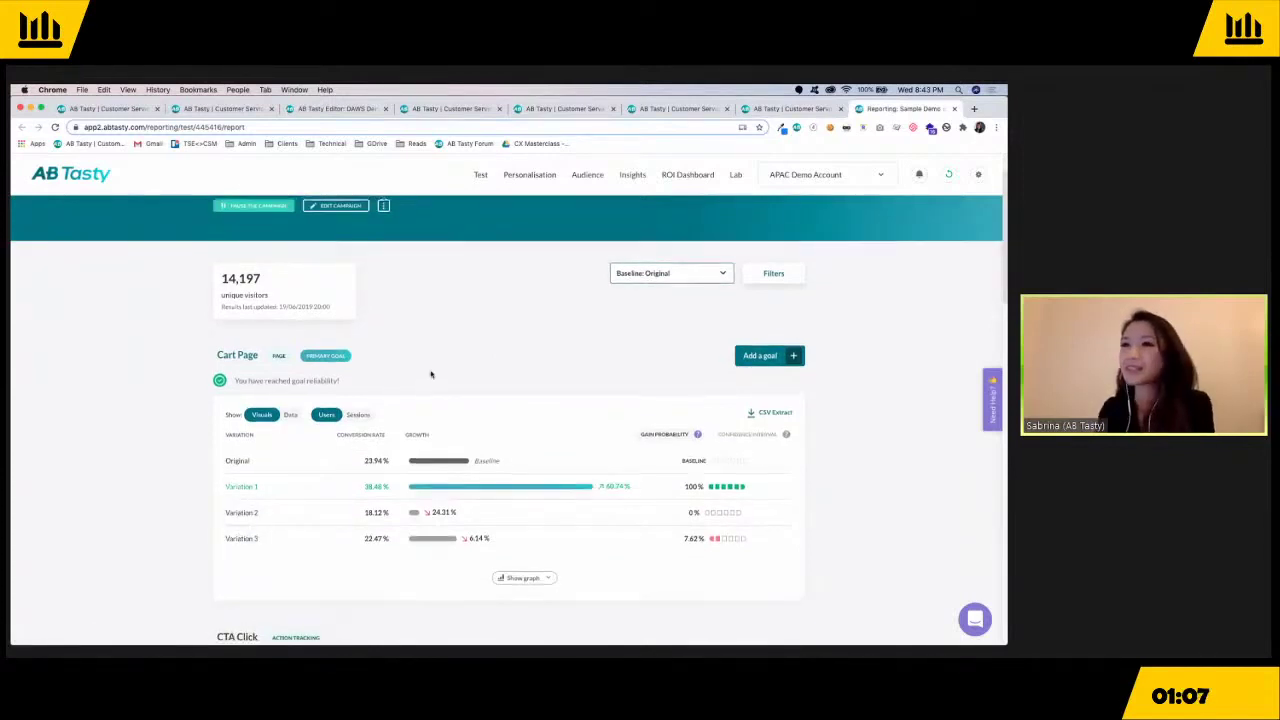
{"action": "scroll", "coordinate": [431, 371], "scroll_direction": "up", "scroll_amount": 1}
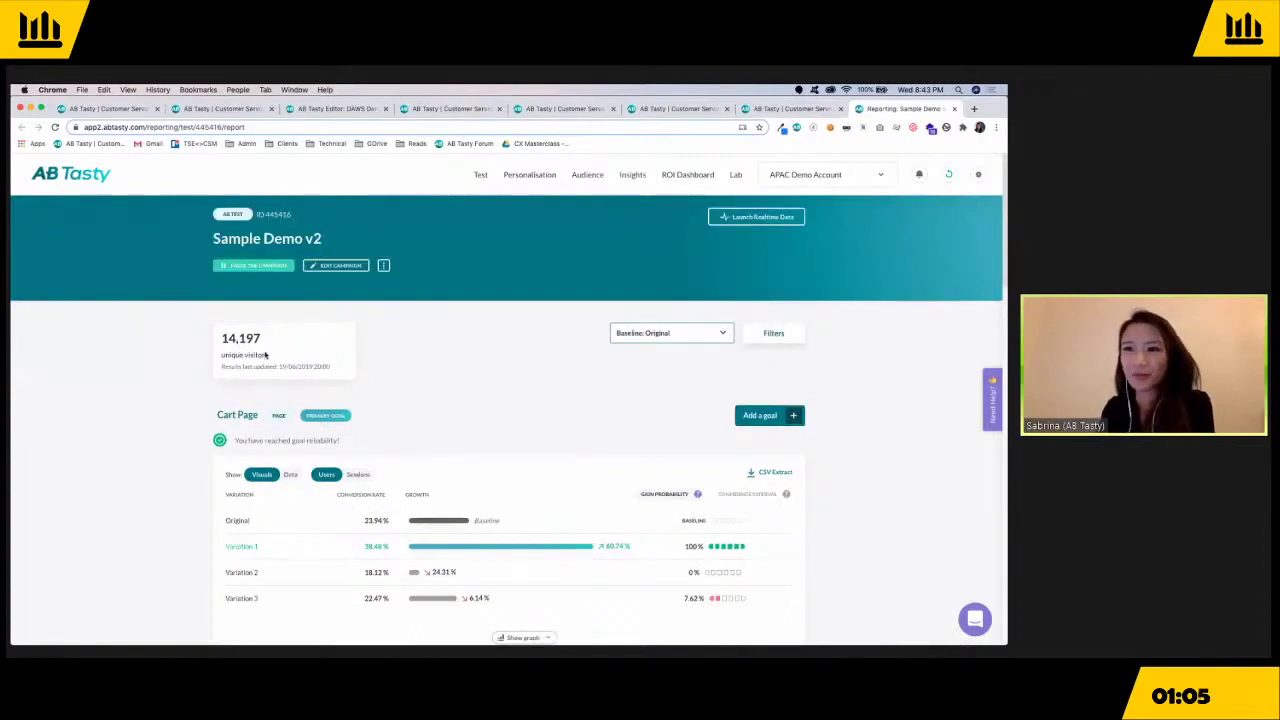
{"action": "scroll", "coordinate": [820, 392], "scroll_direction": "down", "scroll_amount": 1}
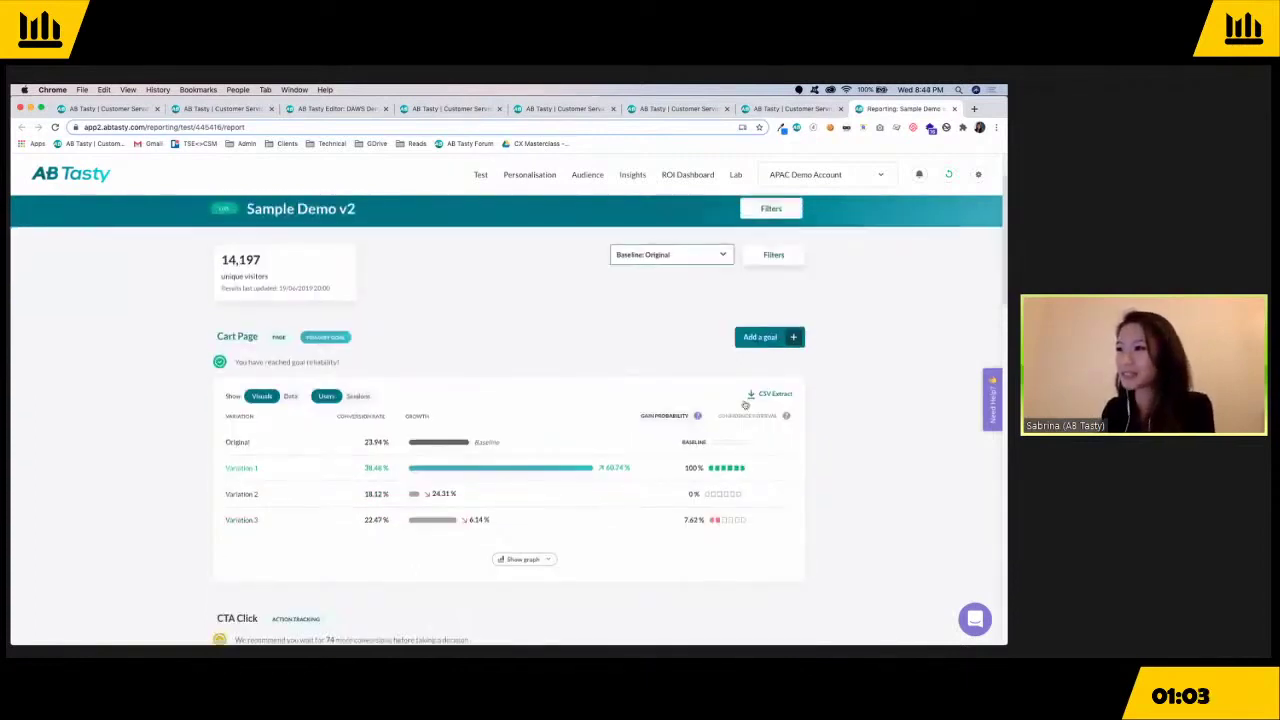
{"action": "scroll", "coordinate": [800, 432], "scroll_direction": "down", "scroll_amount": 1}
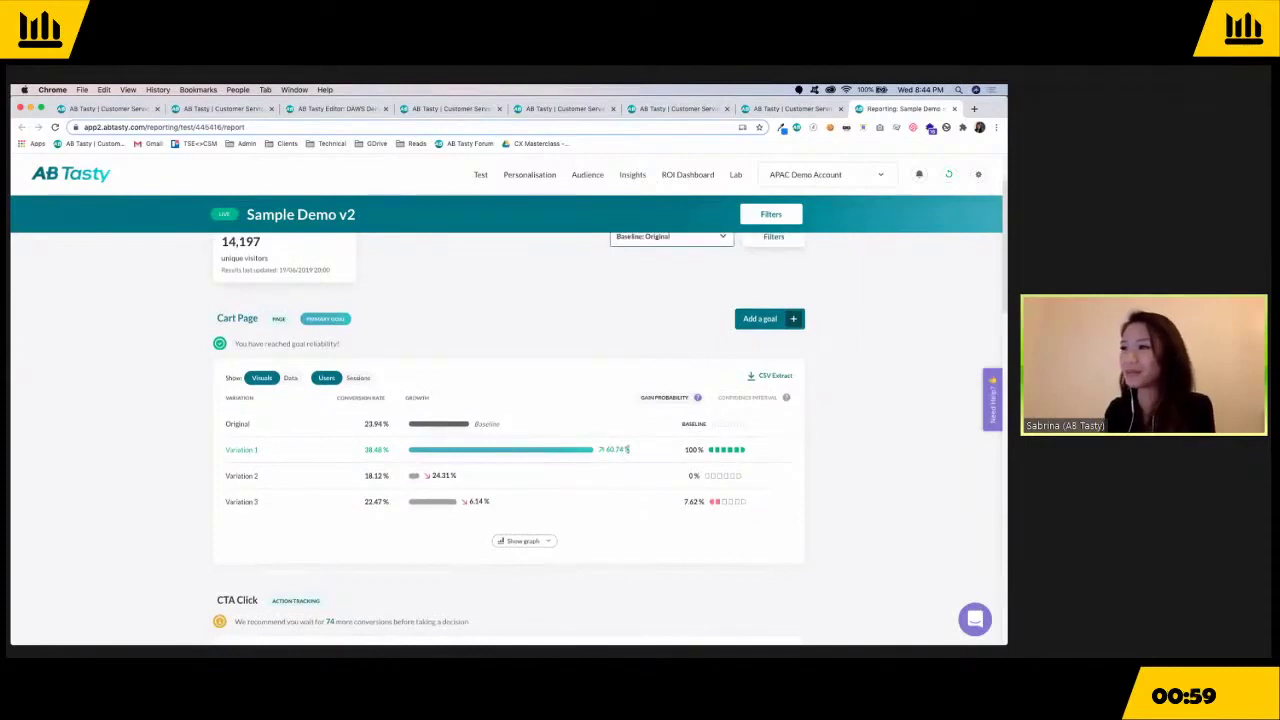
{"action": "scroll", "coordinate": [694, 393], "scroll_direction": "down", "scroll_amount": 1}
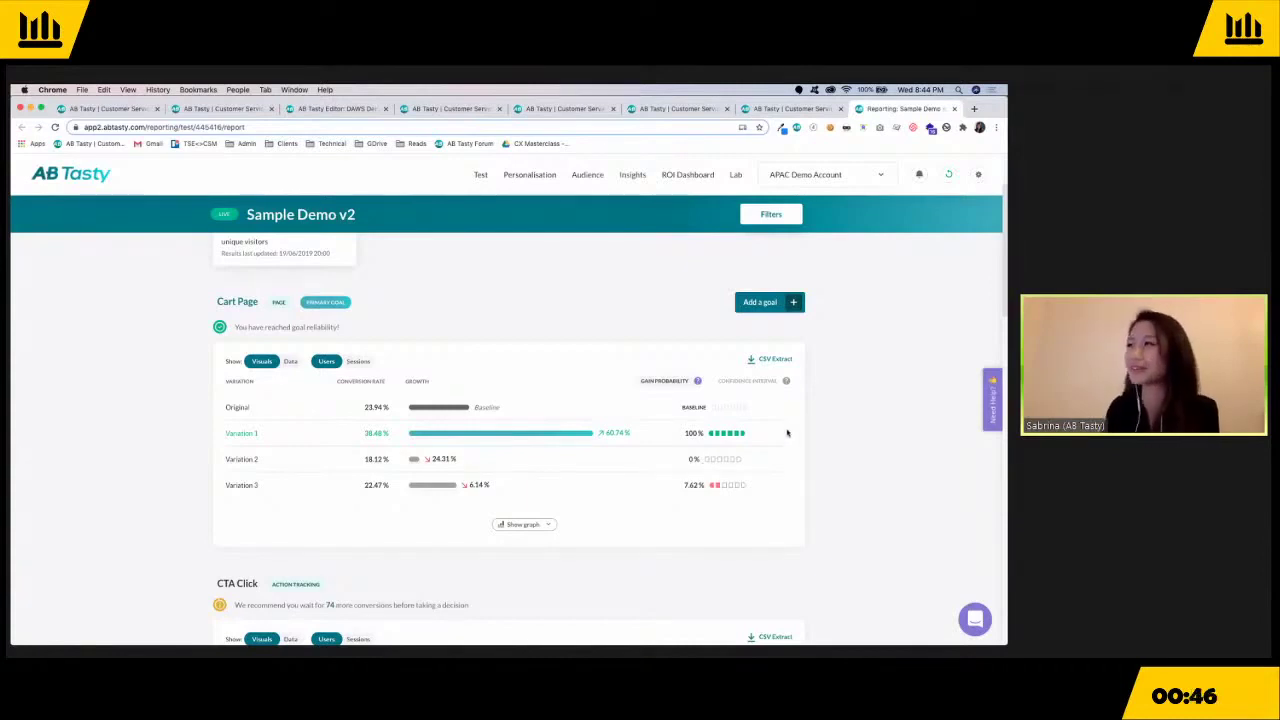
Review the report's results per variation for the CTA Click, Bounce rate, Number of pages viewed and Purchase goals.
{"action": "scroll", "coordinate": [792, 441], "scroll_direction": "down", "scroll_amount": 5}
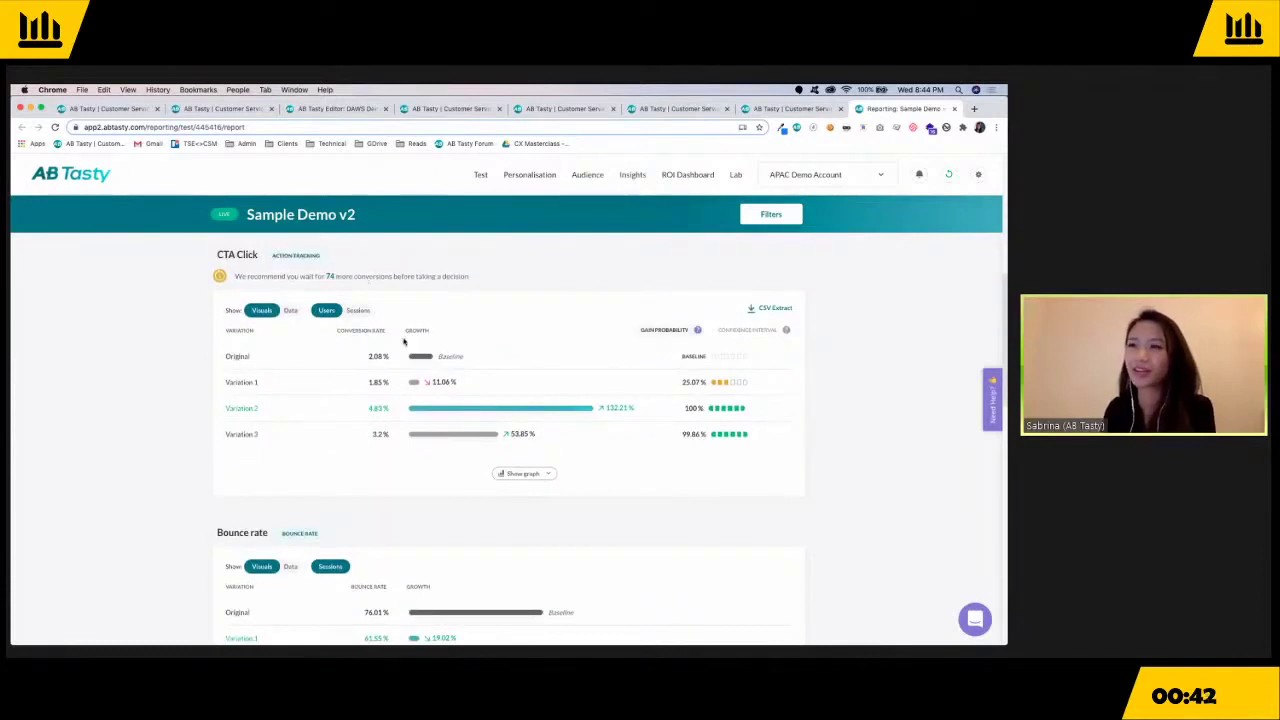
{"action": "scroll", "coordinate": [410, 343], "scroll_direction": "down", "scroll_amount": 1}
{"action": "scroll", "coordinate": [410, 343], "scroll_direction": "down", "scroll_amount": 2}
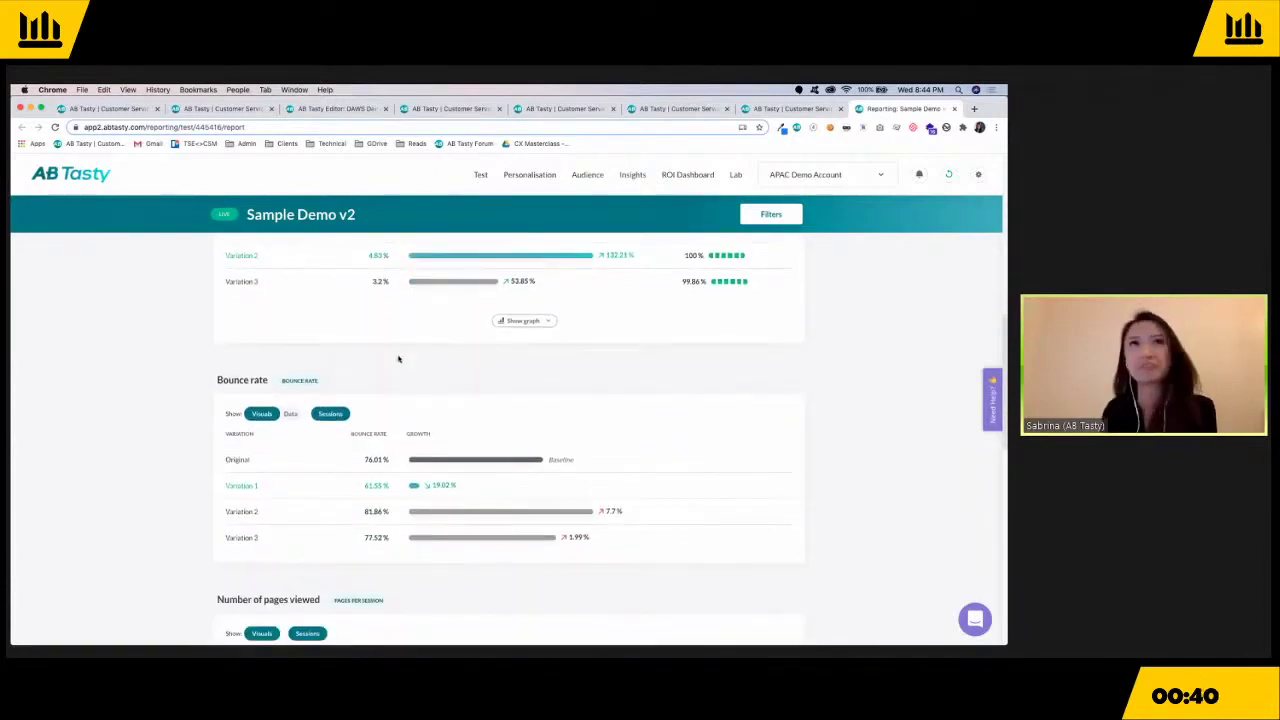
{"action": "scroll", "coordinate": [399, 362], "scroll_direction": "down", "scroll_amount": 2}
{"action": "scroll", "coordinate": [224, 296], "scroll_direction": "down", "scroll_amount": 15}
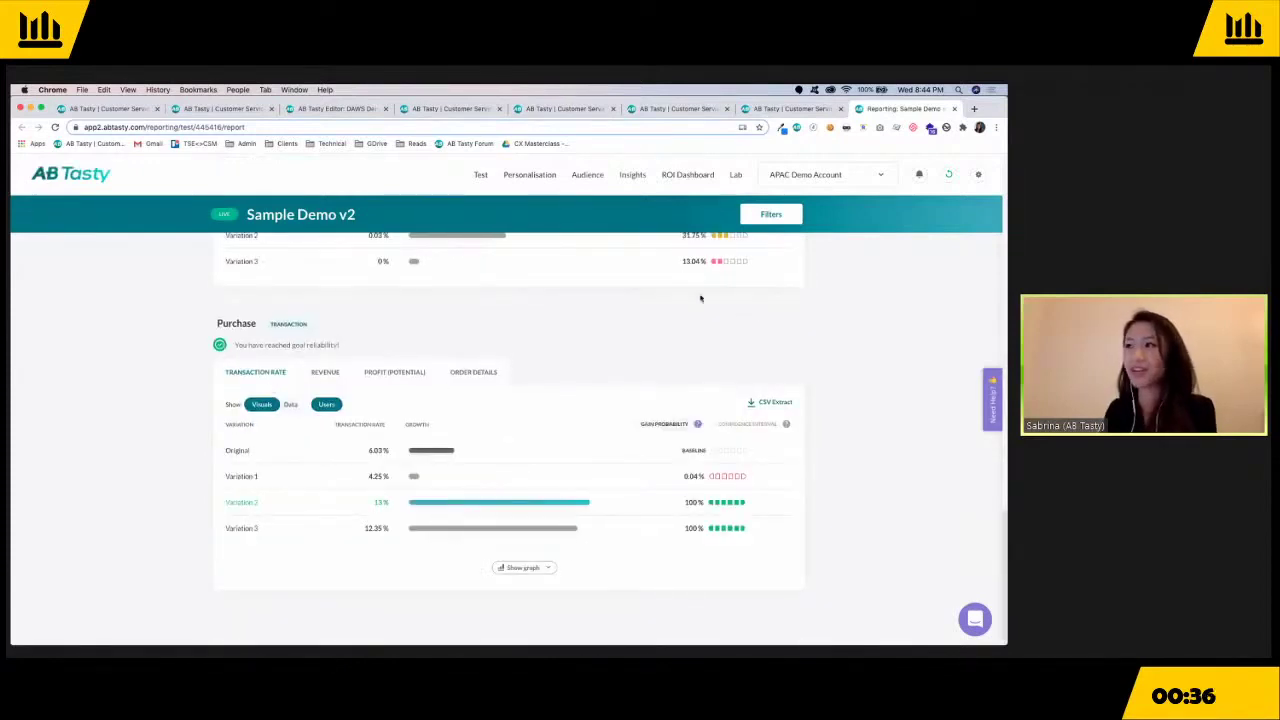
{"action": "scroll", "coordinate": [663, 300], "scroll_direction": "up", "scroll_amount": 5}
{"action": "scroll", "coordinate": [663, 303], "scroll_direction": "down", "scroll_amount": 5}
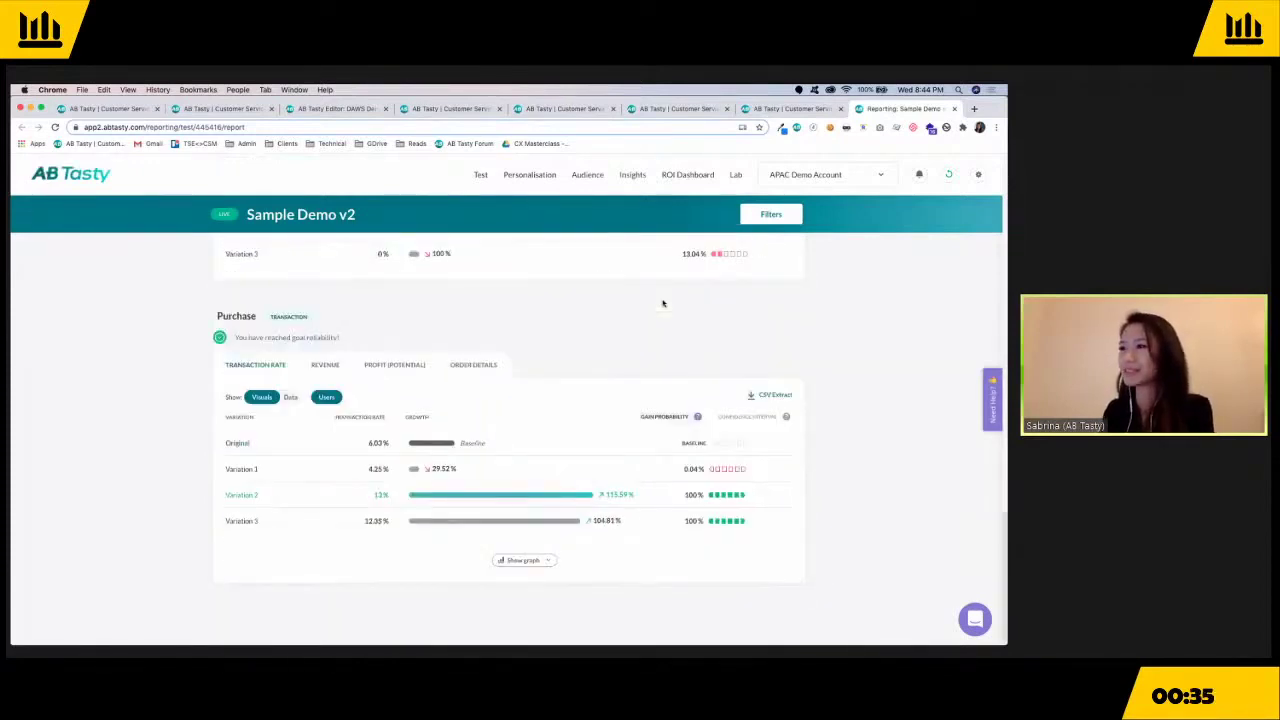
Open the report's filters, look through the available criteria including Device and Date, and close them without applying any.
{"action": "scroll", "coordinate": [663, 303], "scroll_direction": "up", "scroll_amount": 15}
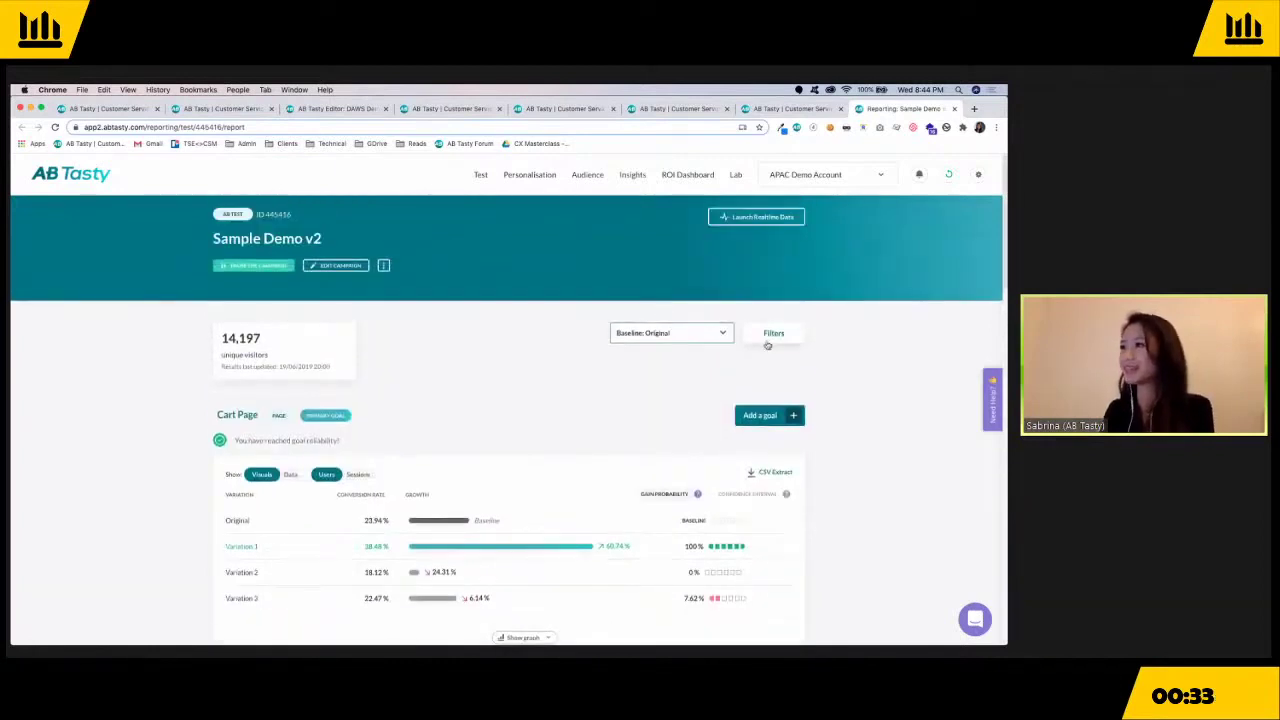
{"action": "left_click", "coordinate": [771, 334]}
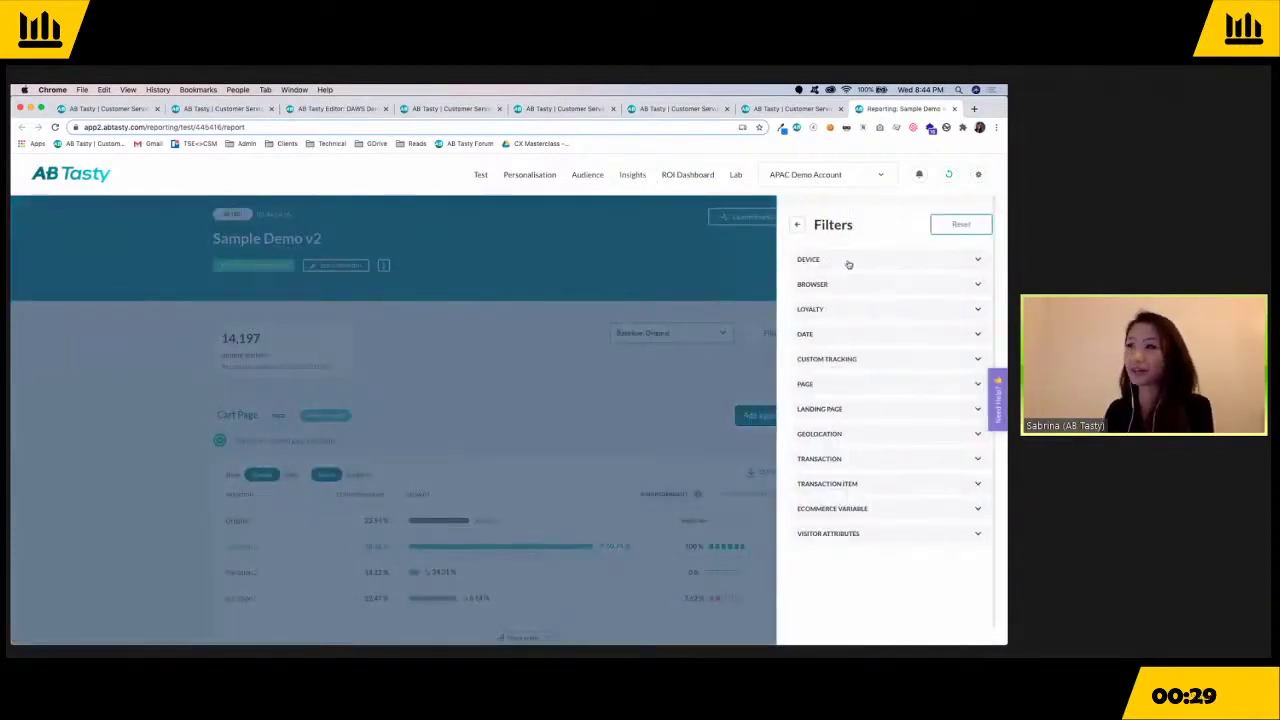
{"action": "left_click", "coordinate": [849, 264]}
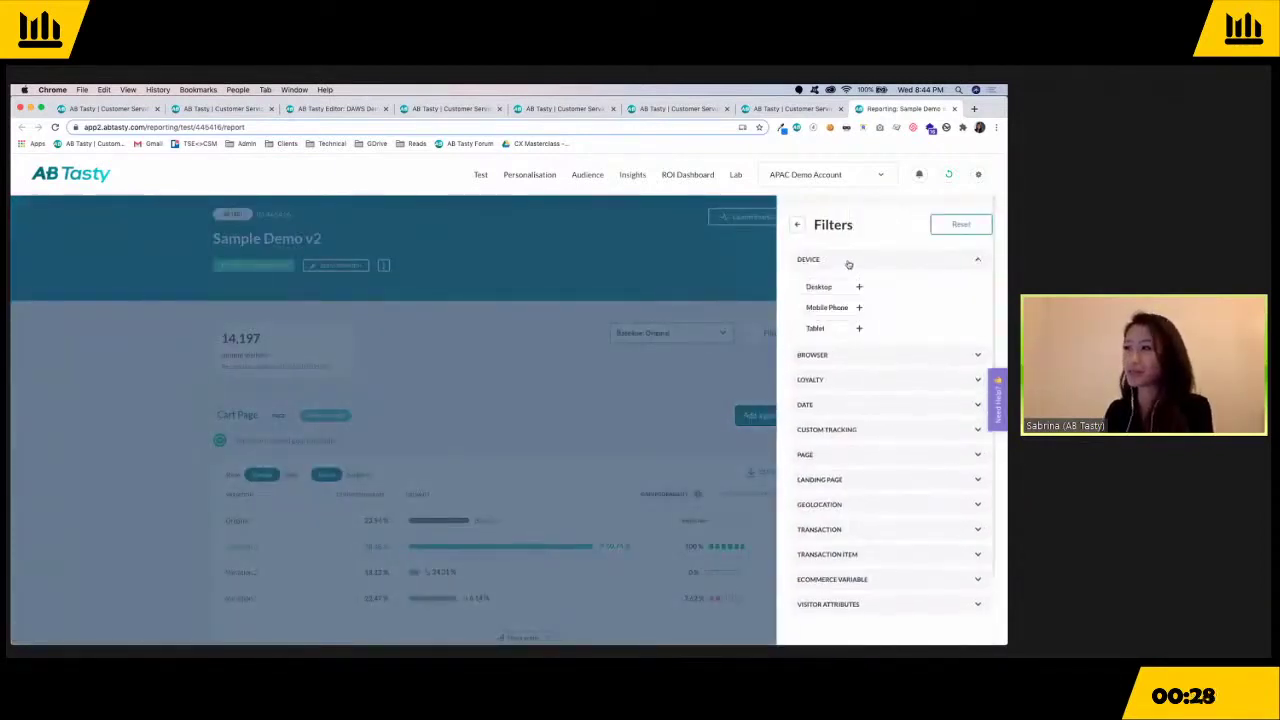
{"action": "scroll", "coordinate": [840, 350], "scroll_direction": "down", "scroll_amount": 2}
{"action": "left_click", "coordinate": [822, 327]}
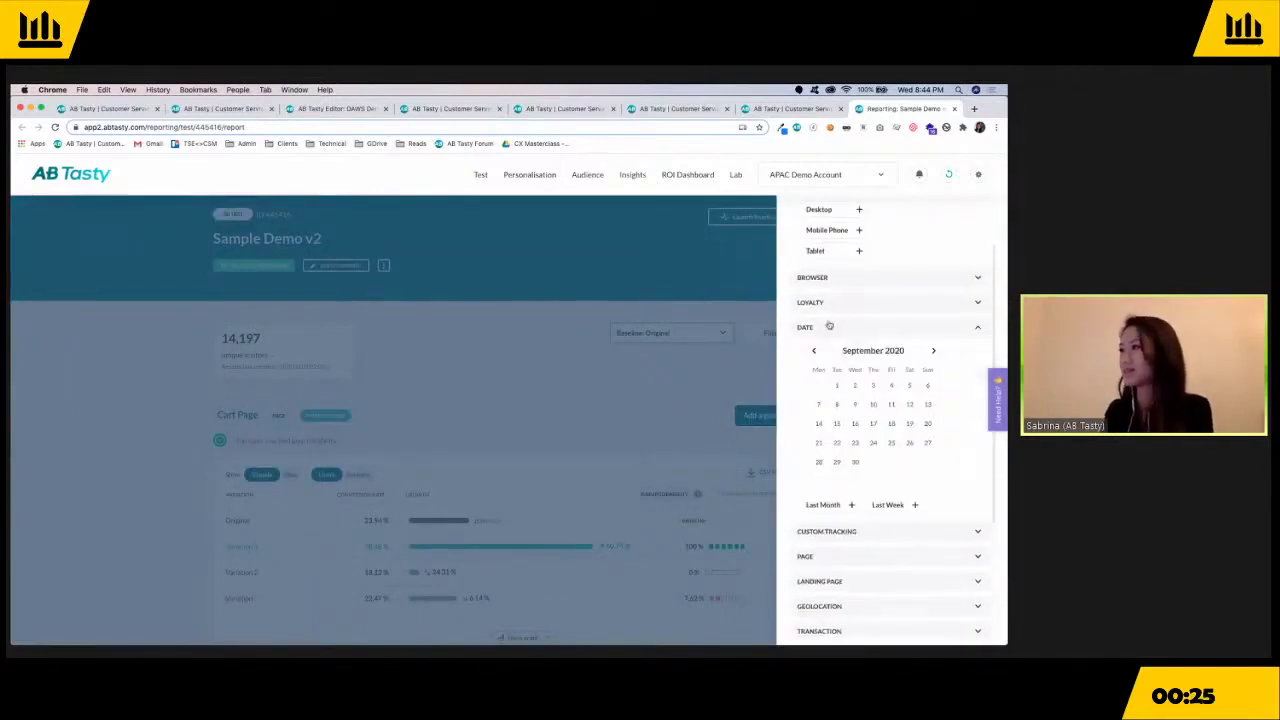
{"action": "left_click", "coordinate": [831, 327]}
{"action": "scroll", "coordinate": [831, 331], "scroll_direction": "up", "scroll_amount": 2}
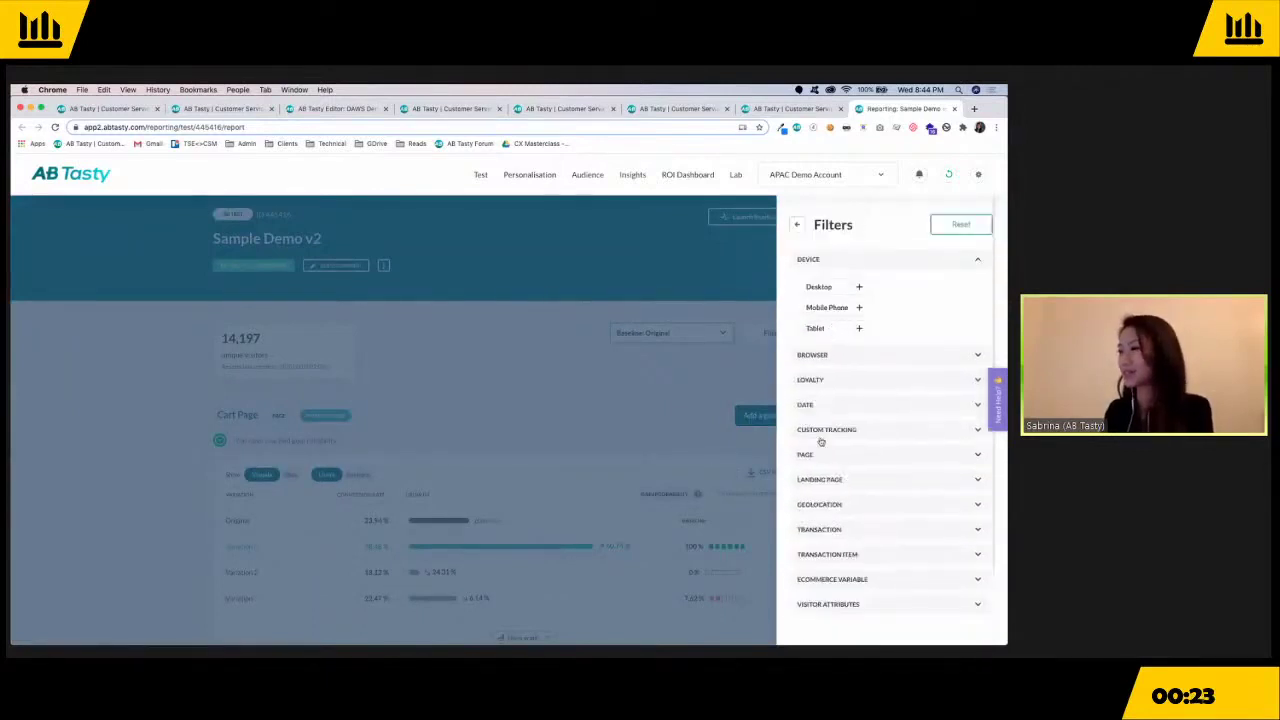
{"action": "scroll", "coordinate": [877, 455], "scroll_direction": "down", "scroll_amount": 1}
{"action": "scroll", "coordinate": [875, 458], "scroll_direction": "up", "scroll_amount": 1}
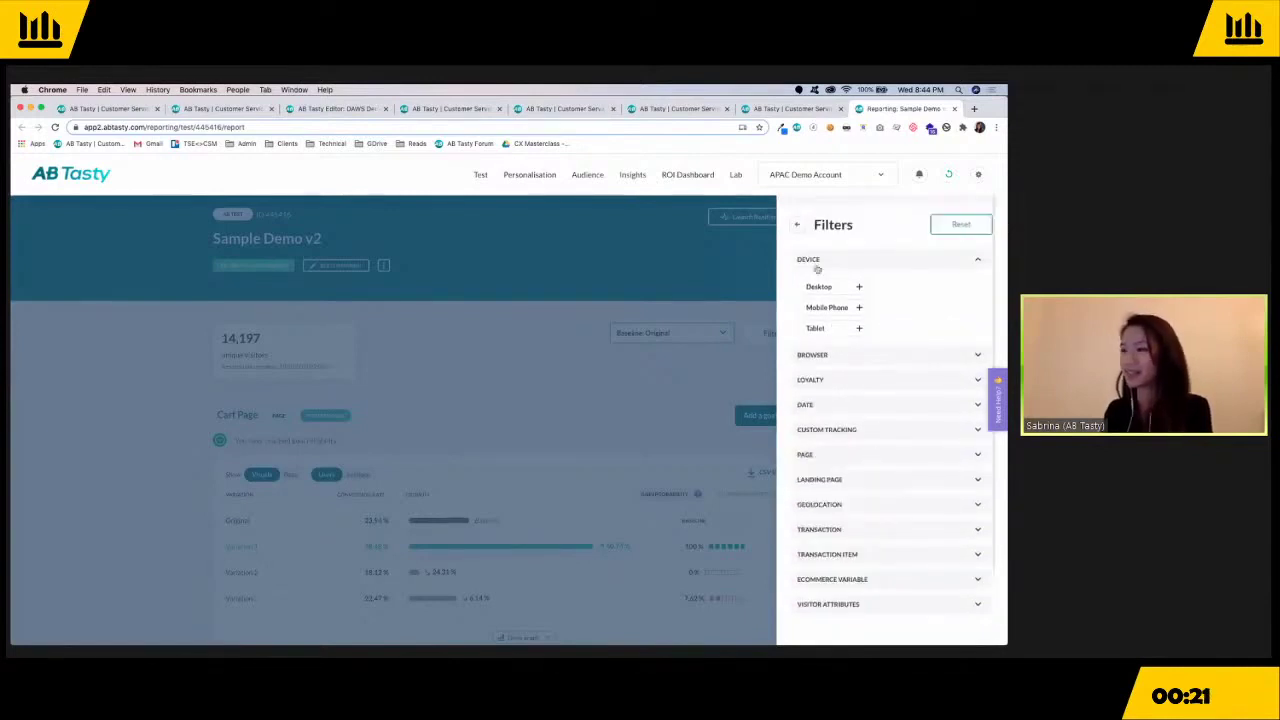
{"action": "left_click", "coordinate": [795, 225]}
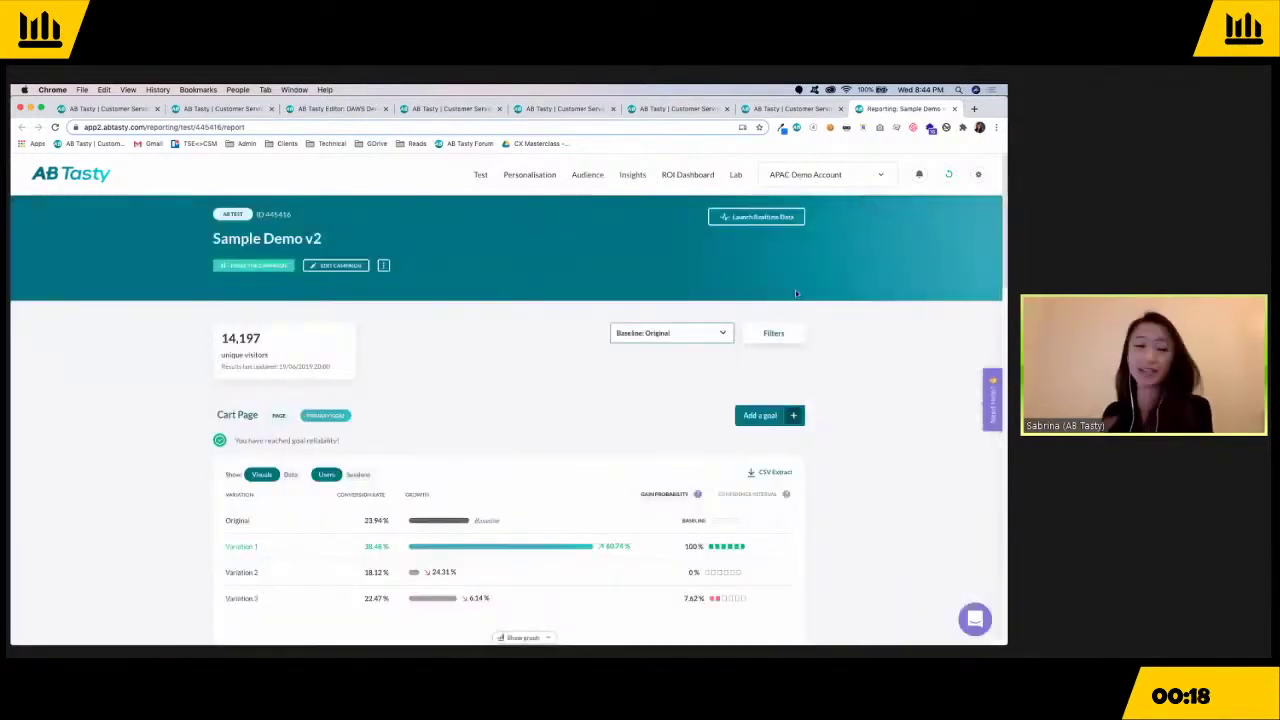